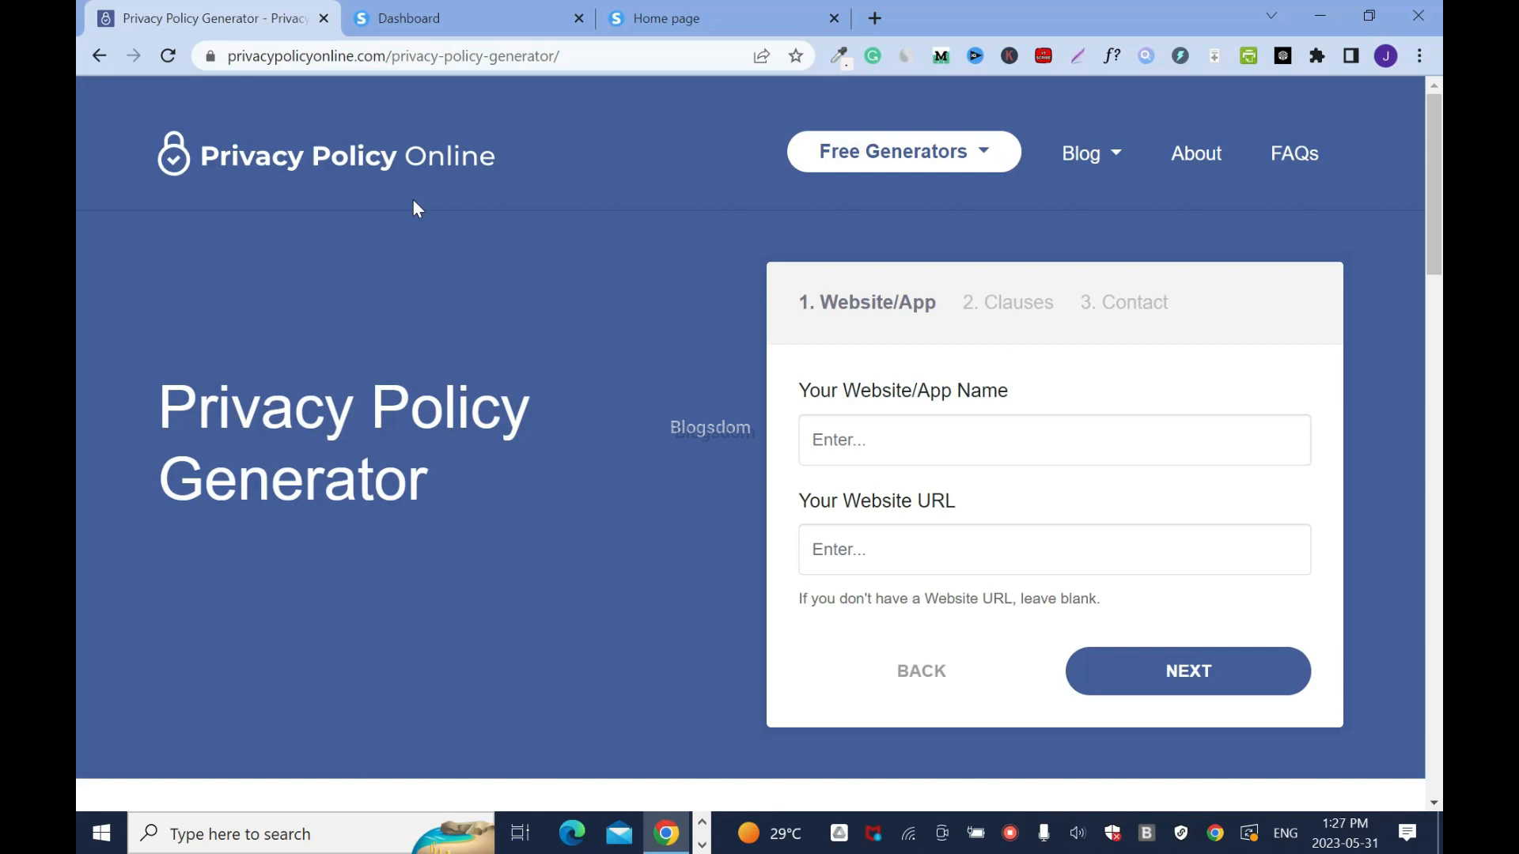
Step: Look through the successpage.io home page and its linked Privacy and Terms pages, closing each opened page
left_click(679, 14)
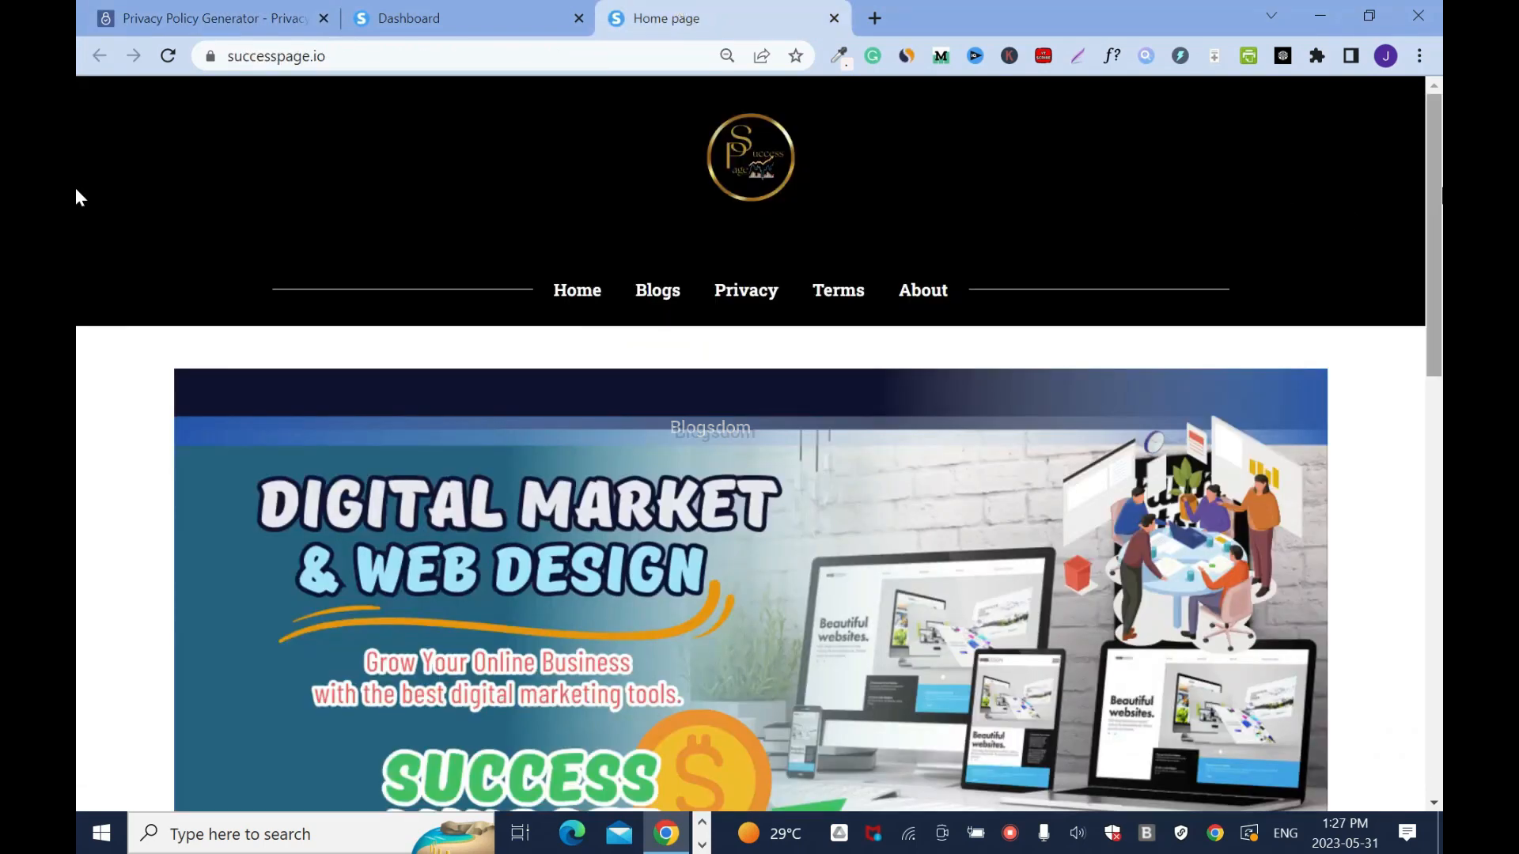
scroll(77, 316, "down", 10)
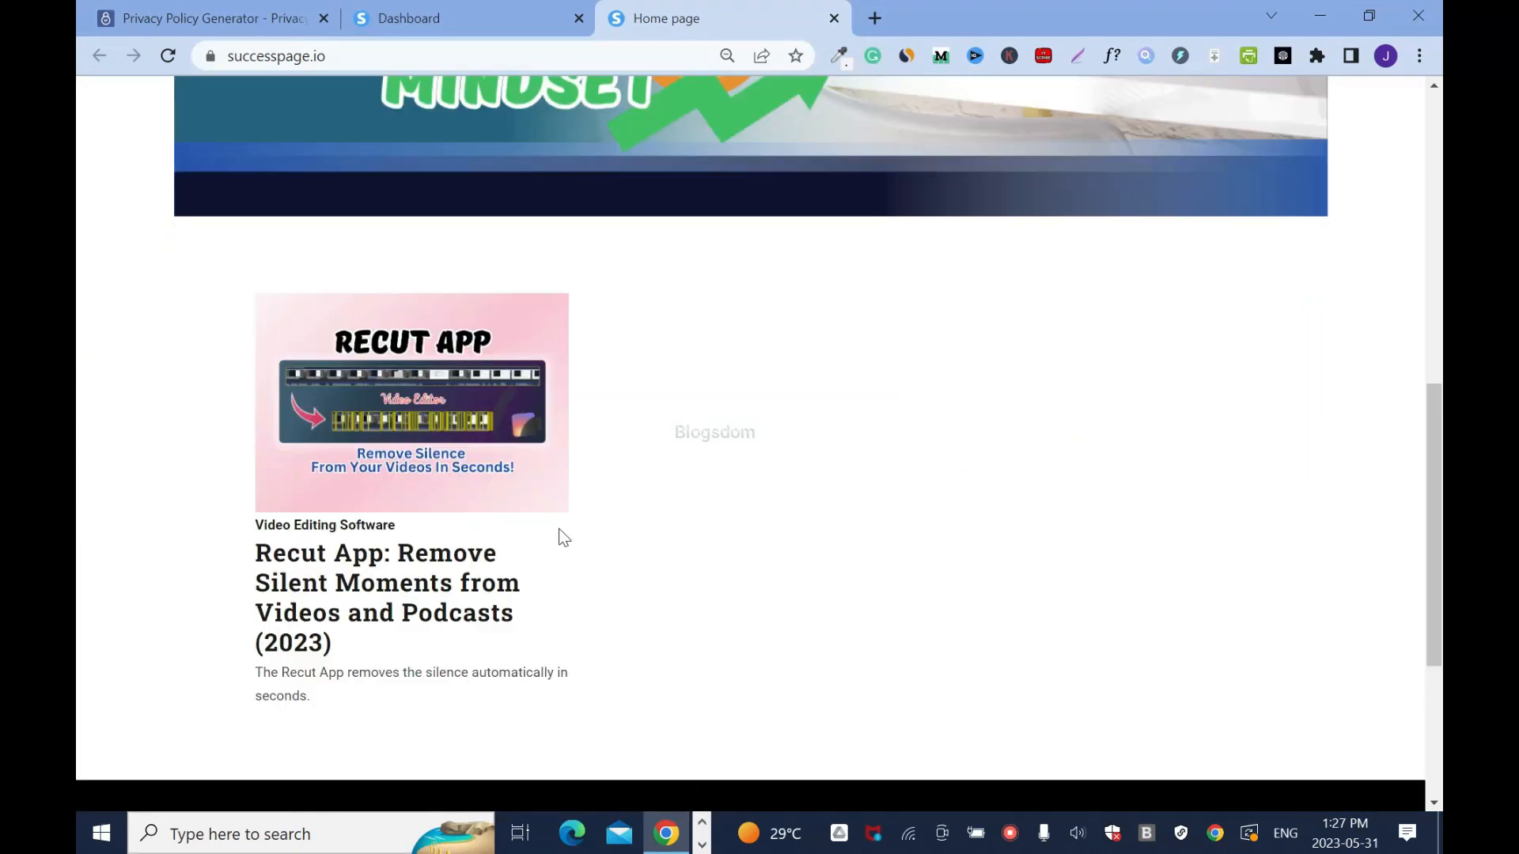
scroll(83, 521, "up", 10)
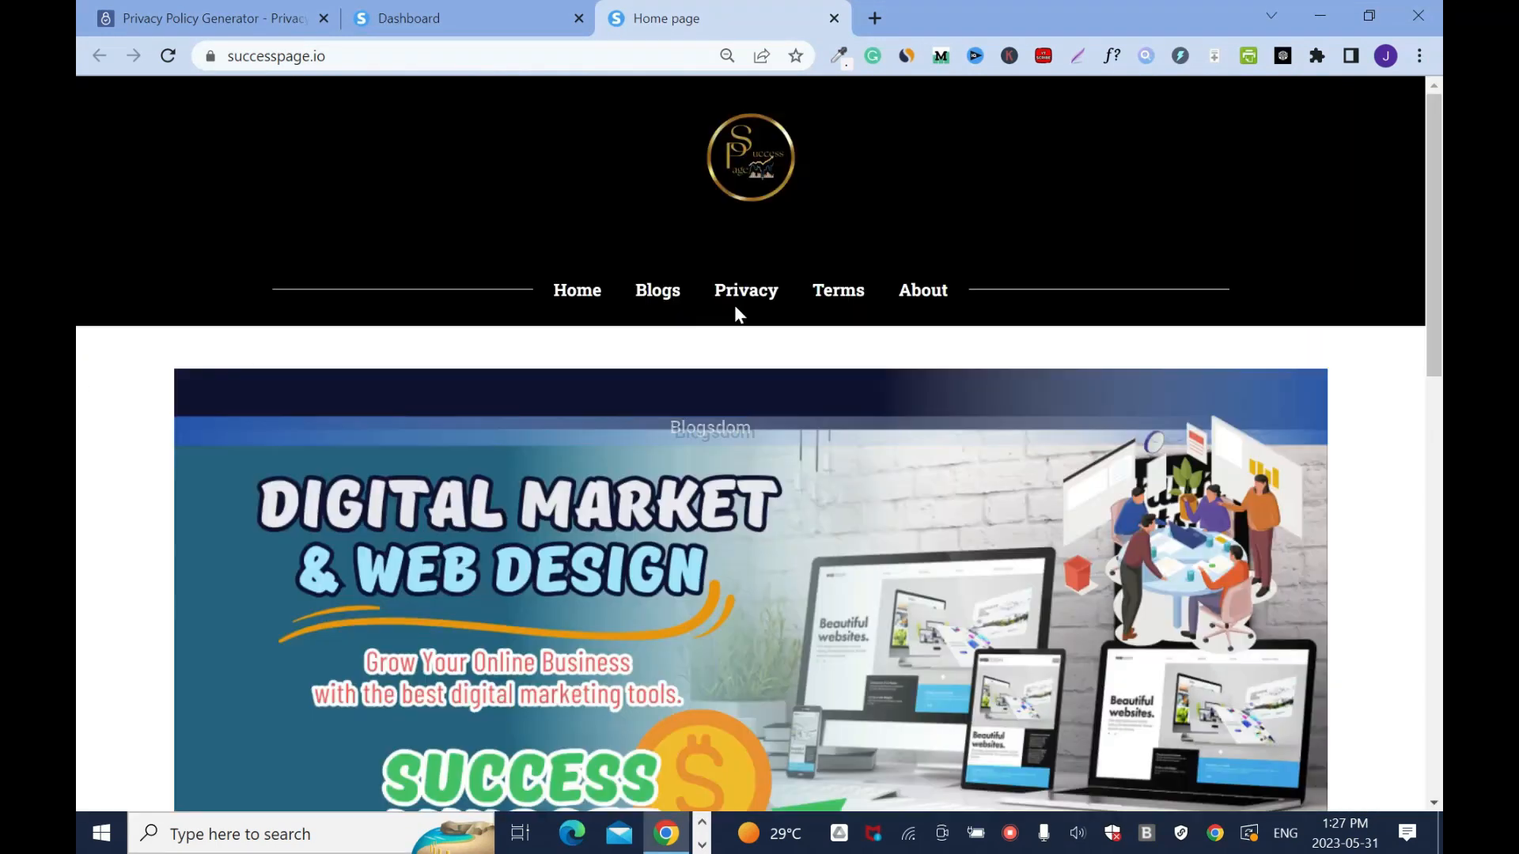
left_click(735, 308)
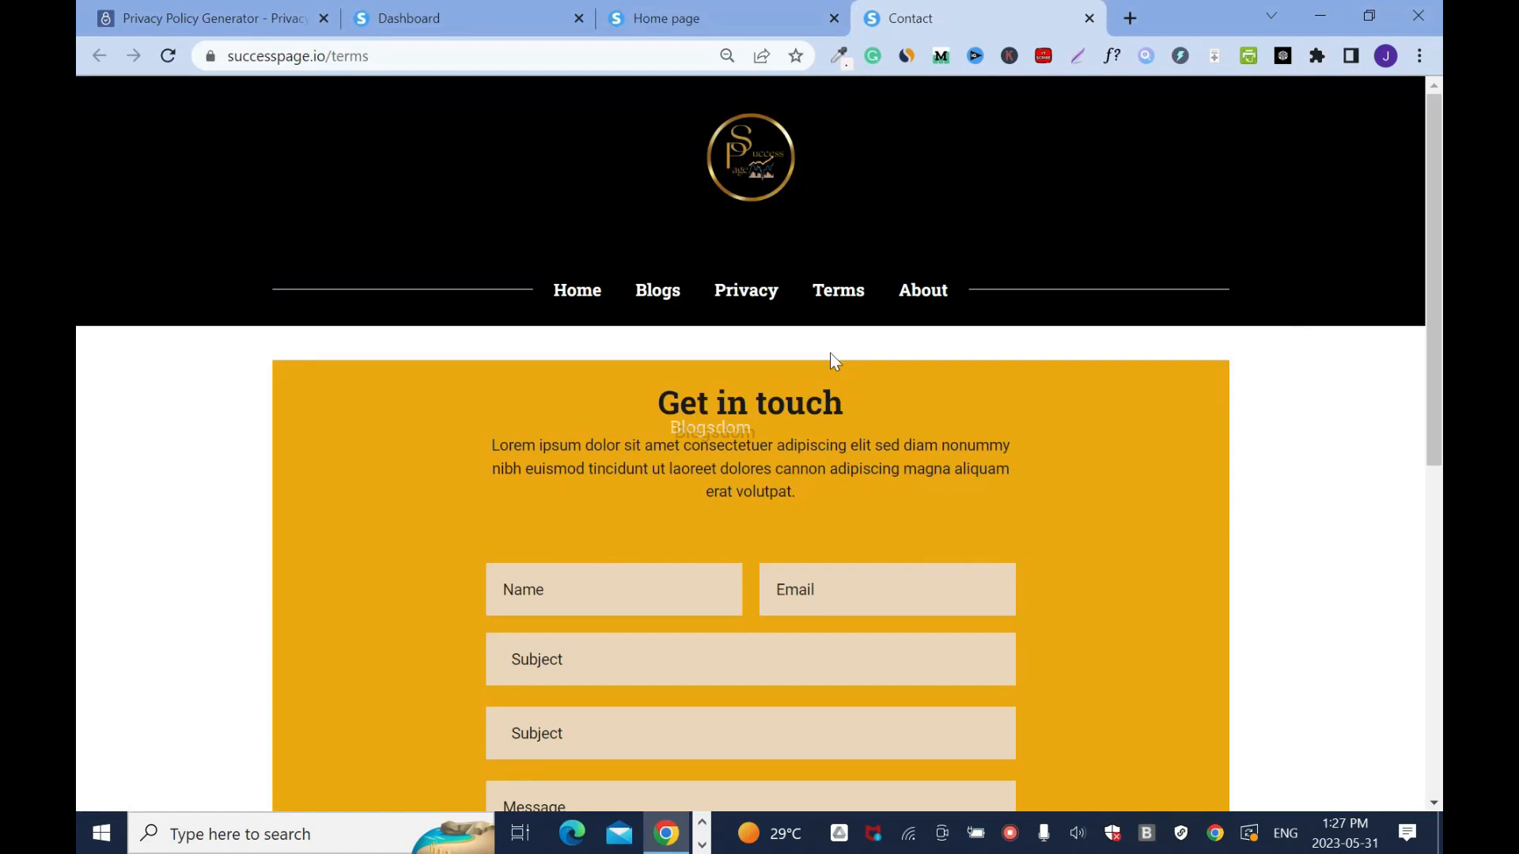
left_click(1089, 17)
left_click(840, 294)
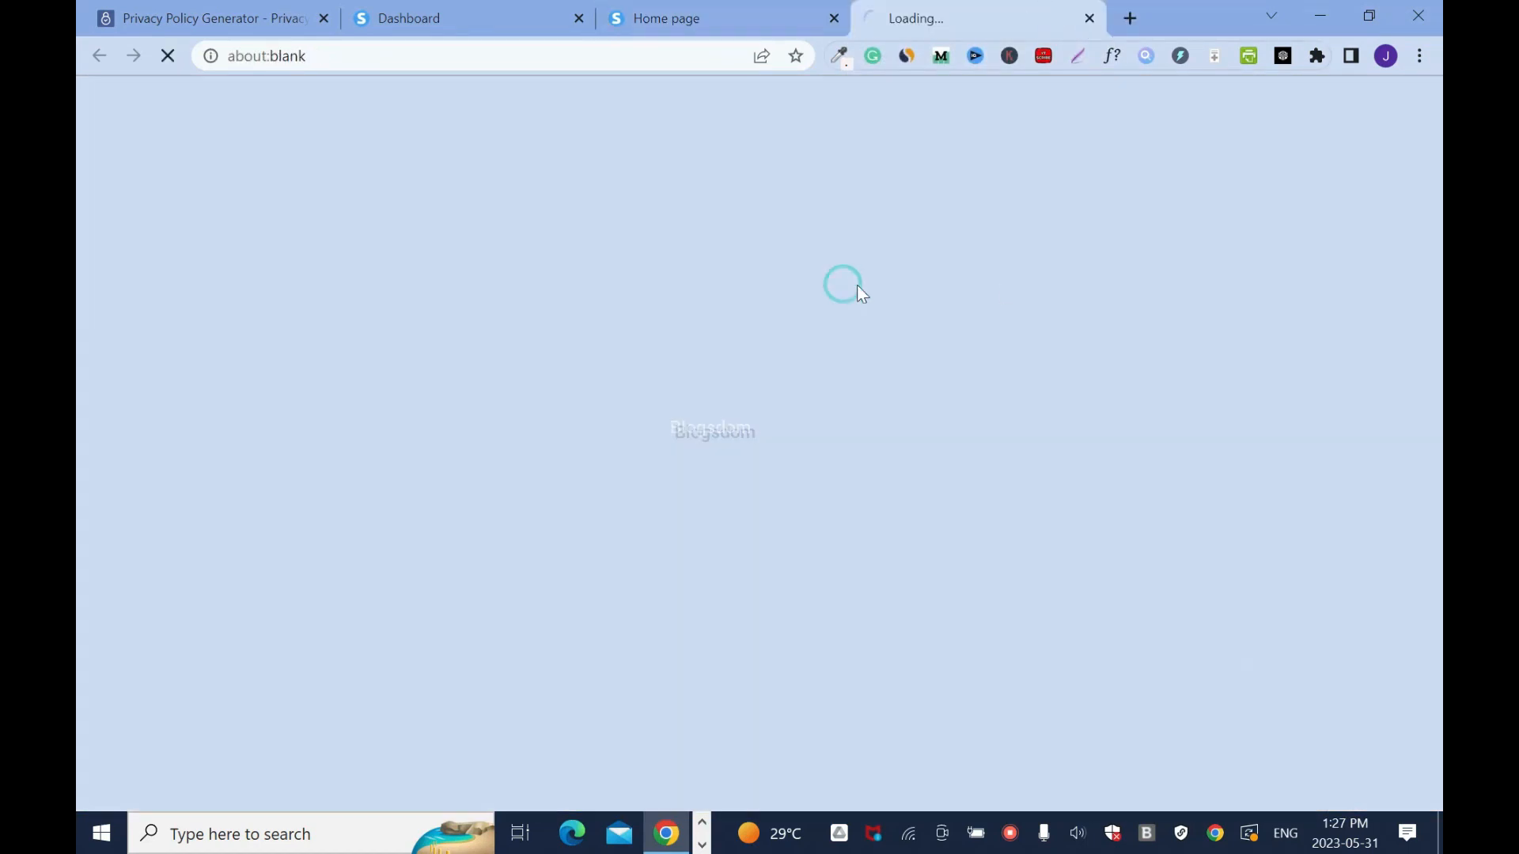
scroll(79, 475, "down", 8)
scroll(1420, 207, "up", 8)
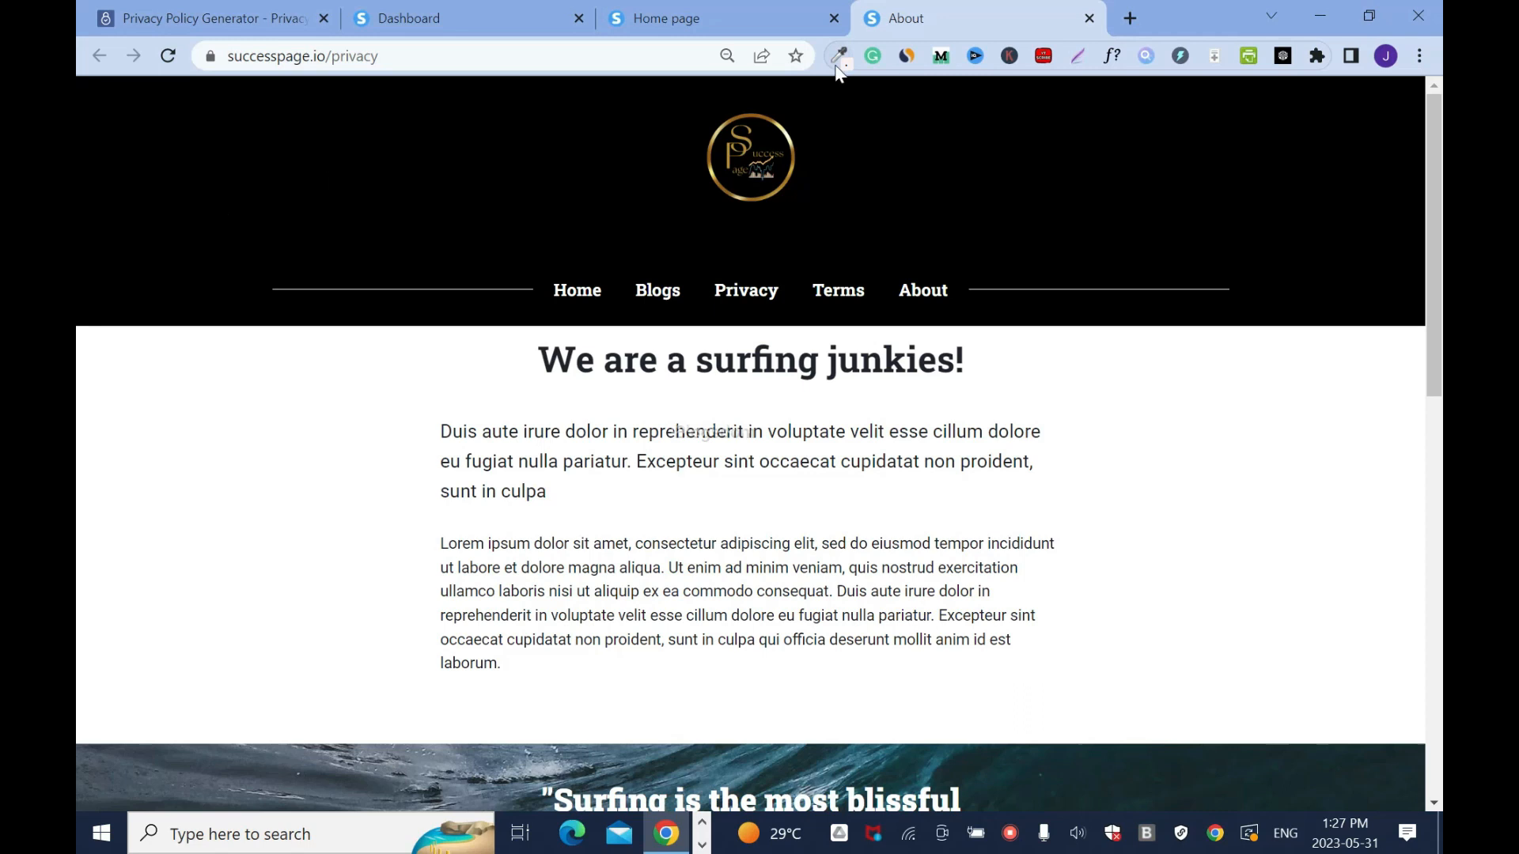
left_click(1089, 17)
Step: Place the site's home page tab beside the generator's tab and show the systeme.io blogs dashboard
left_click_drag(718, 8, 419, 18)
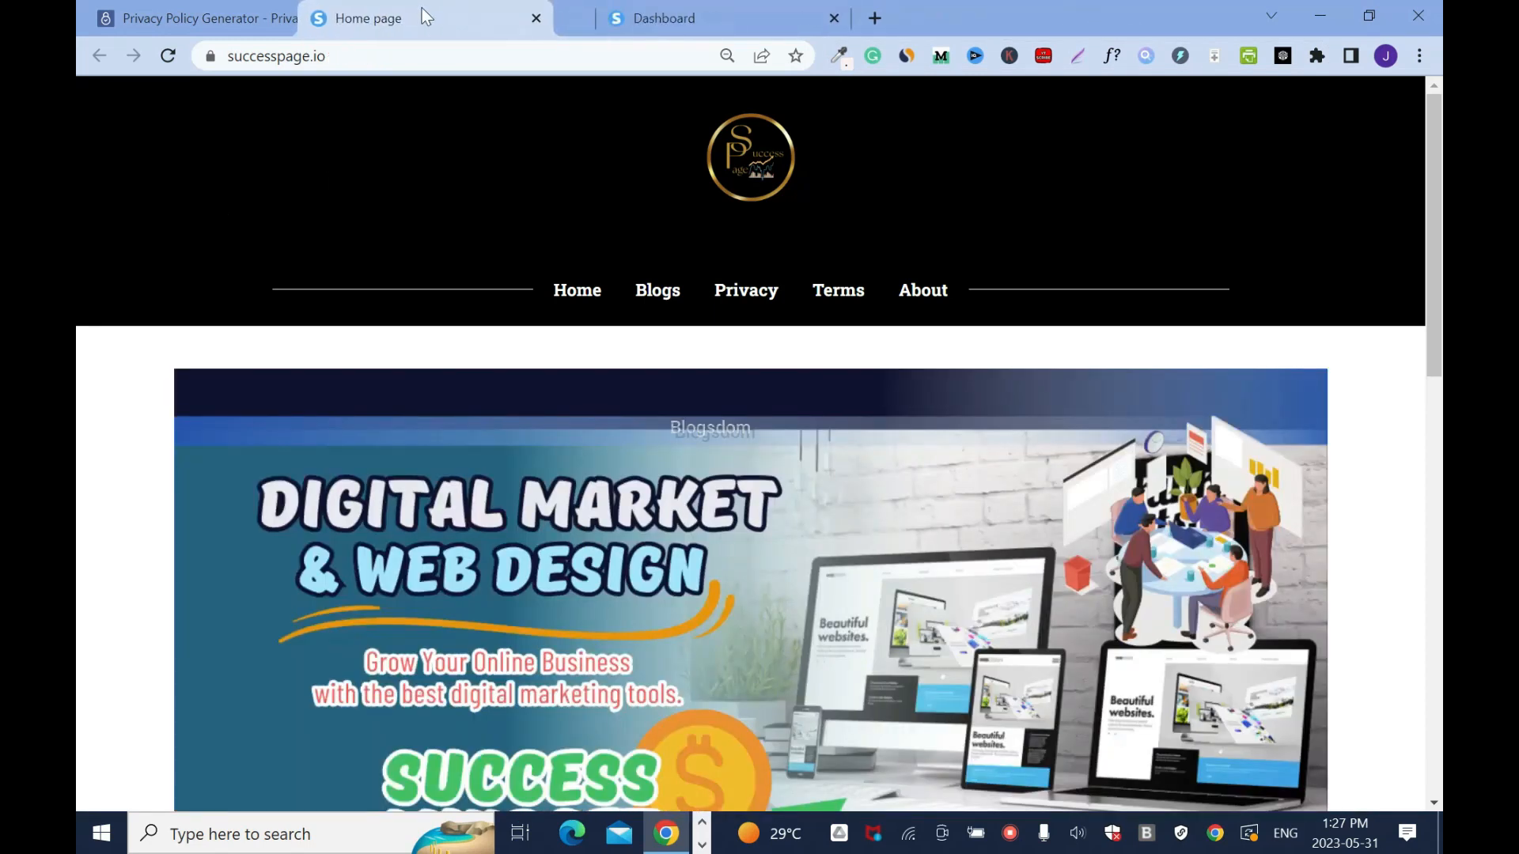
left_click(671, 20)
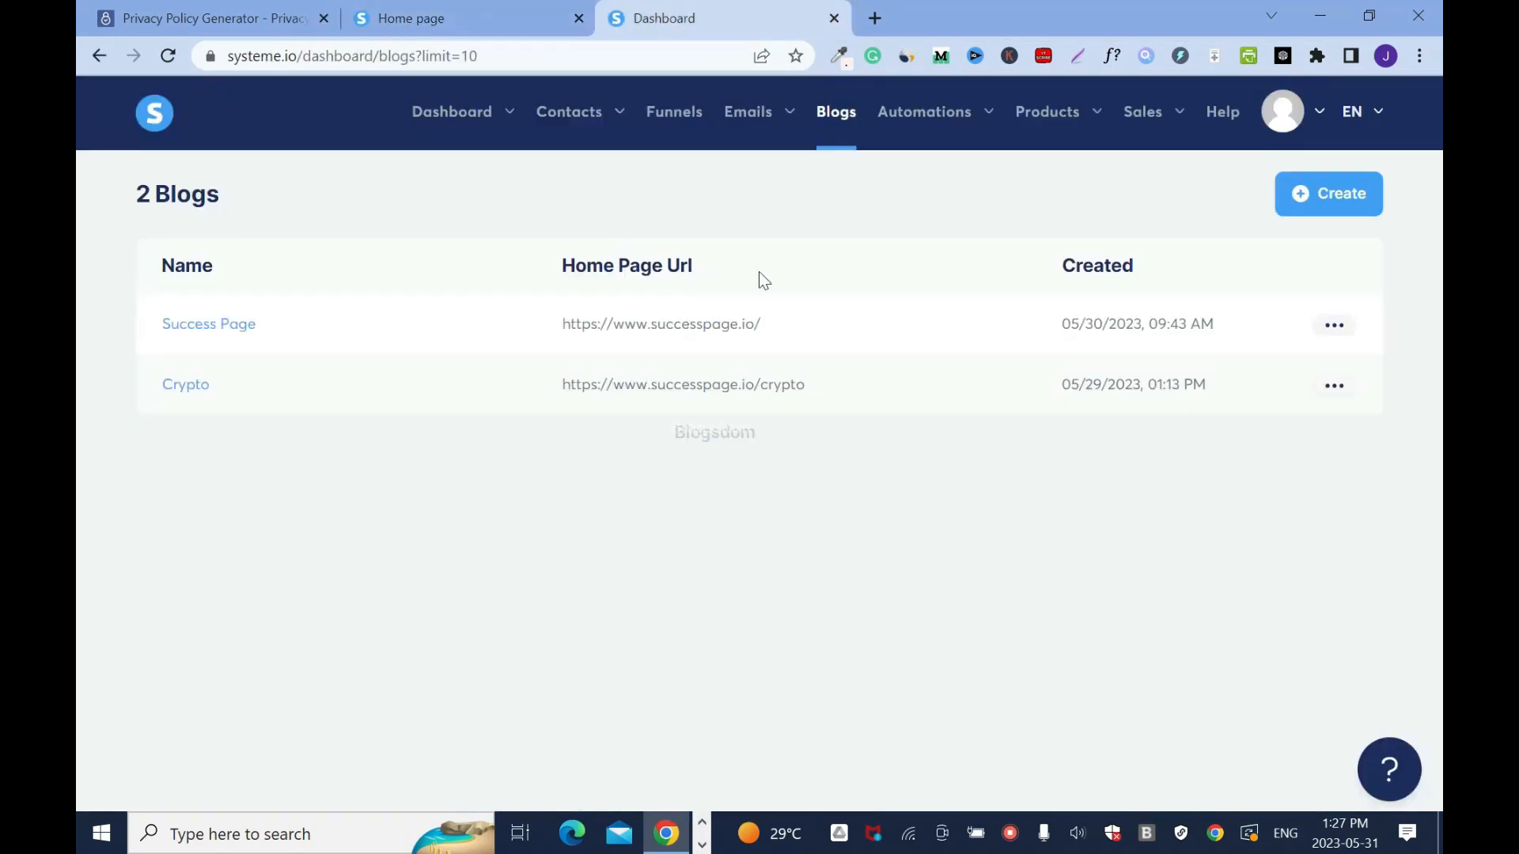
Step: View the Terms & Conditions Generator and the Disclaimer Generator on the Privacy Policy Online site
left_click(227, 9)
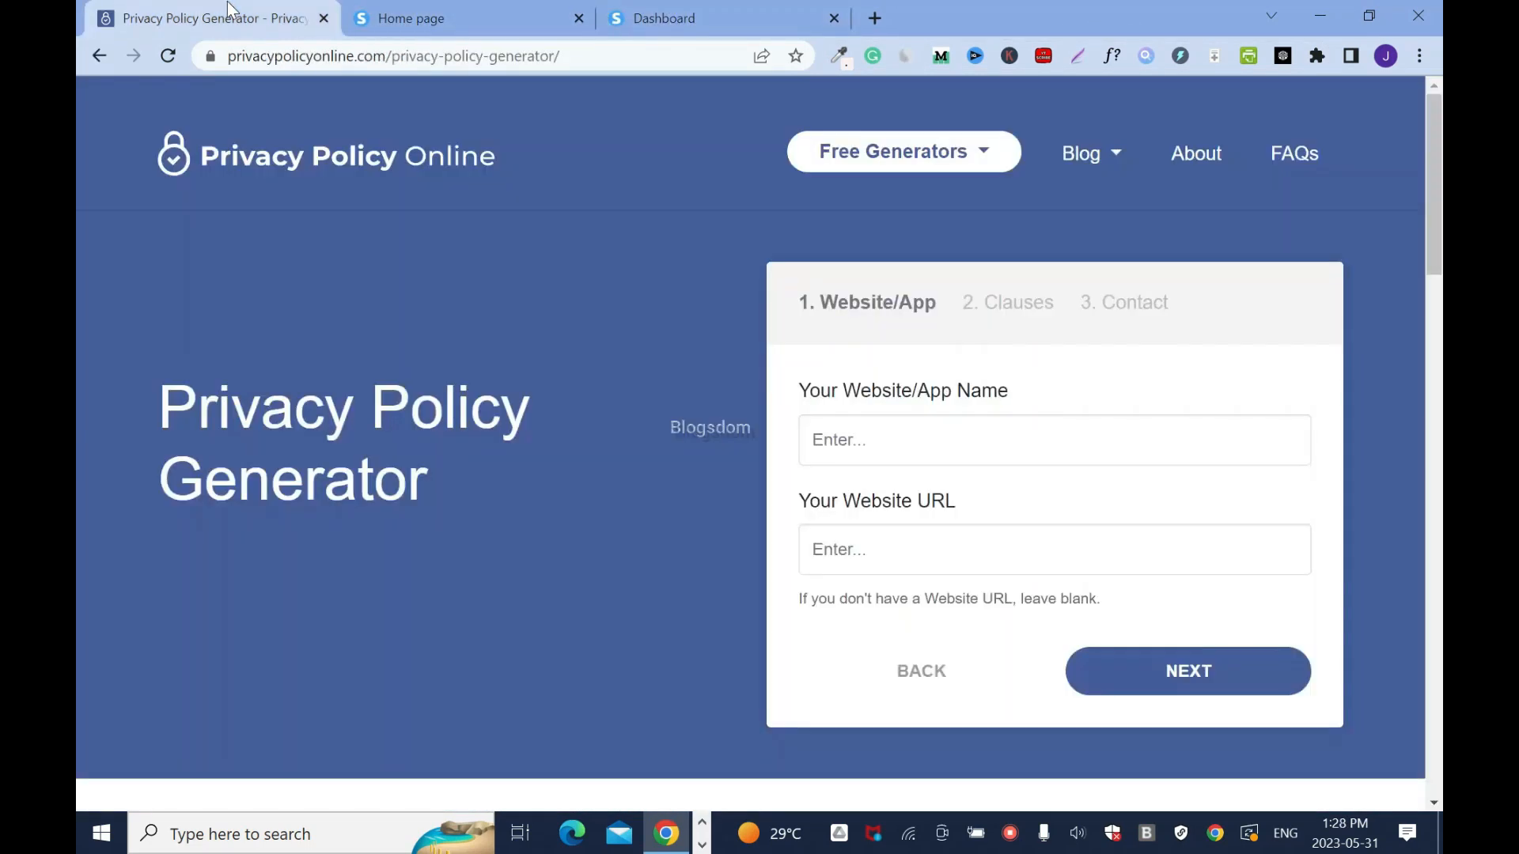
left_click(979, 160)
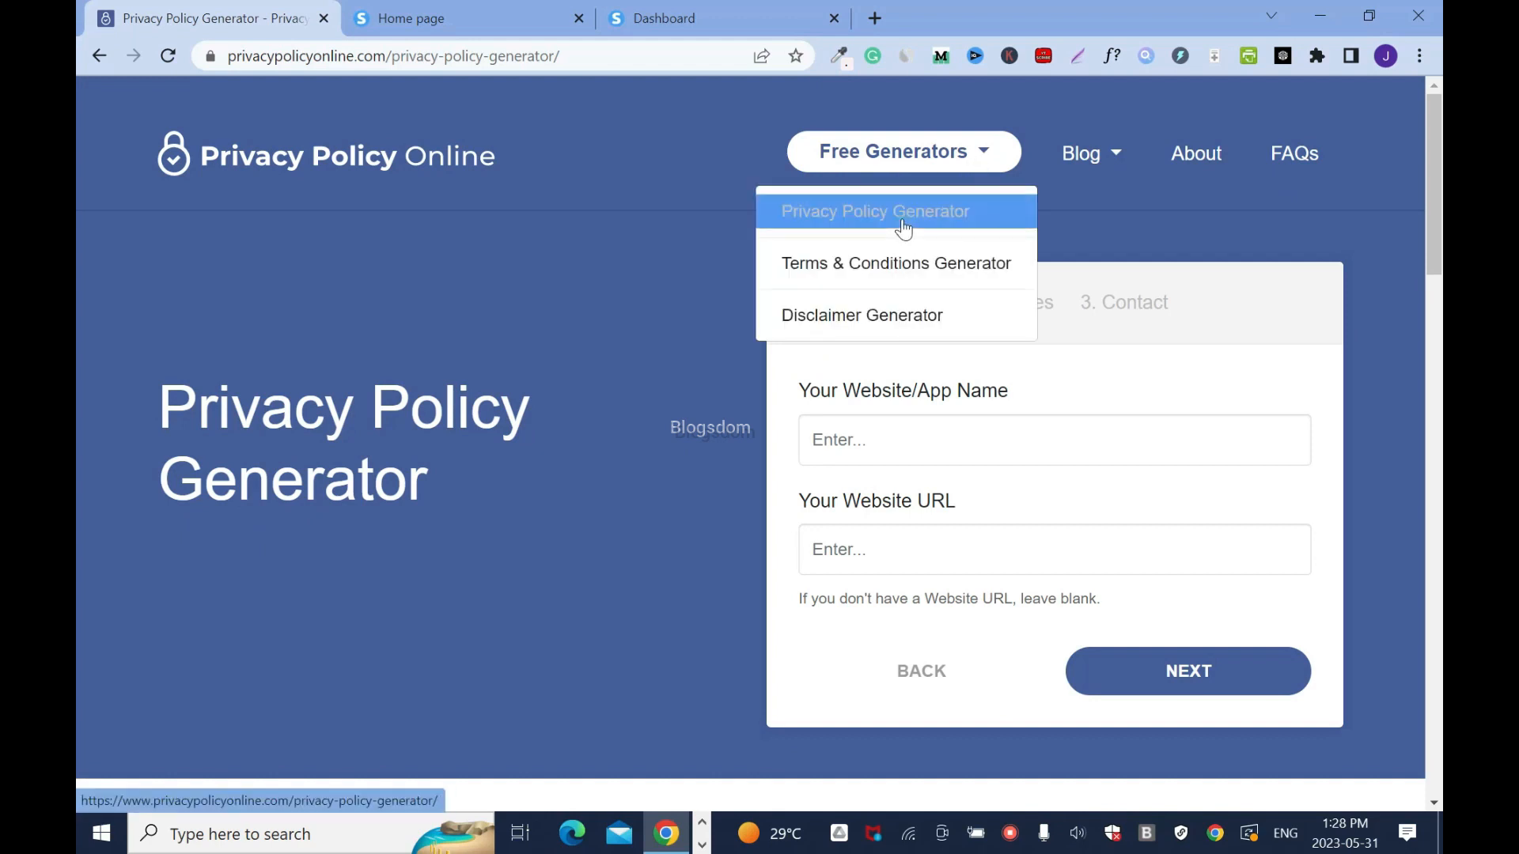
left_click(907, 264)
left_click(985, 164)
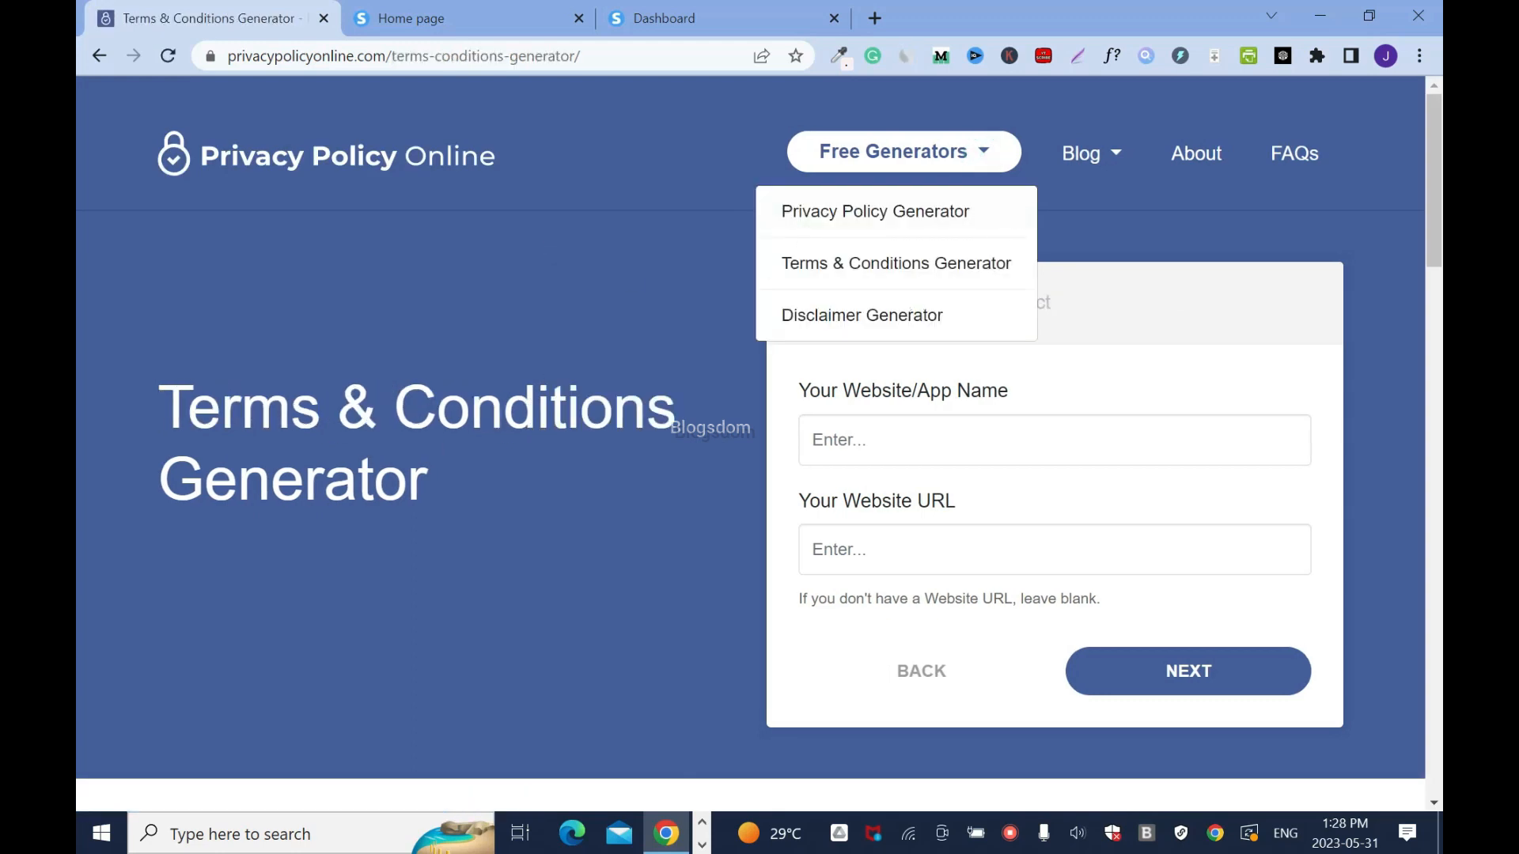
left_click(858, 313)
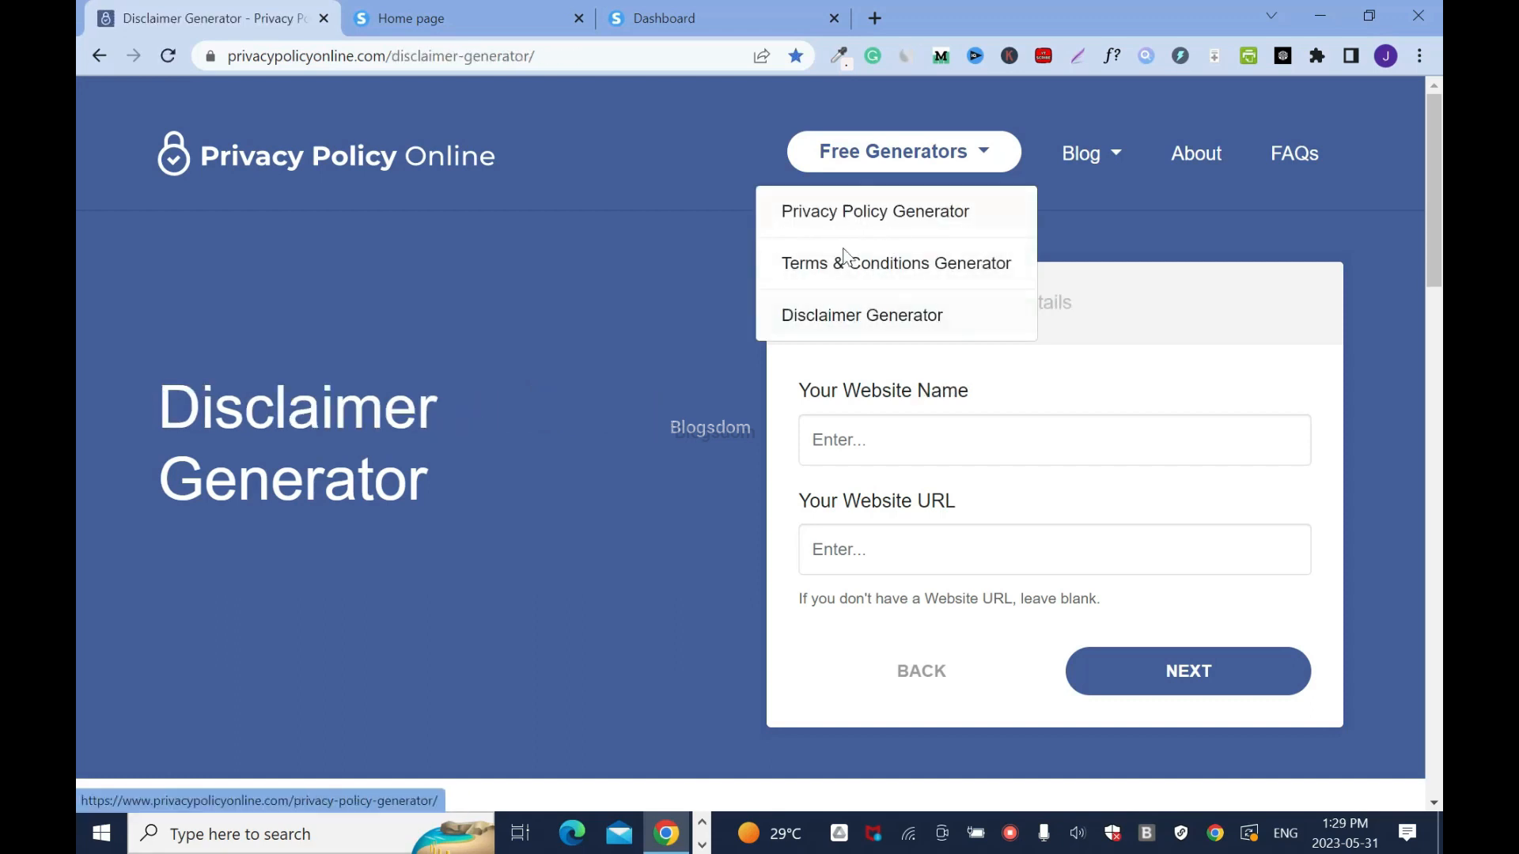
Step: Check the page links on the site's home page and return to the Privacy Policy Generator form
left_click(673, 166)
left_click(485, 22)
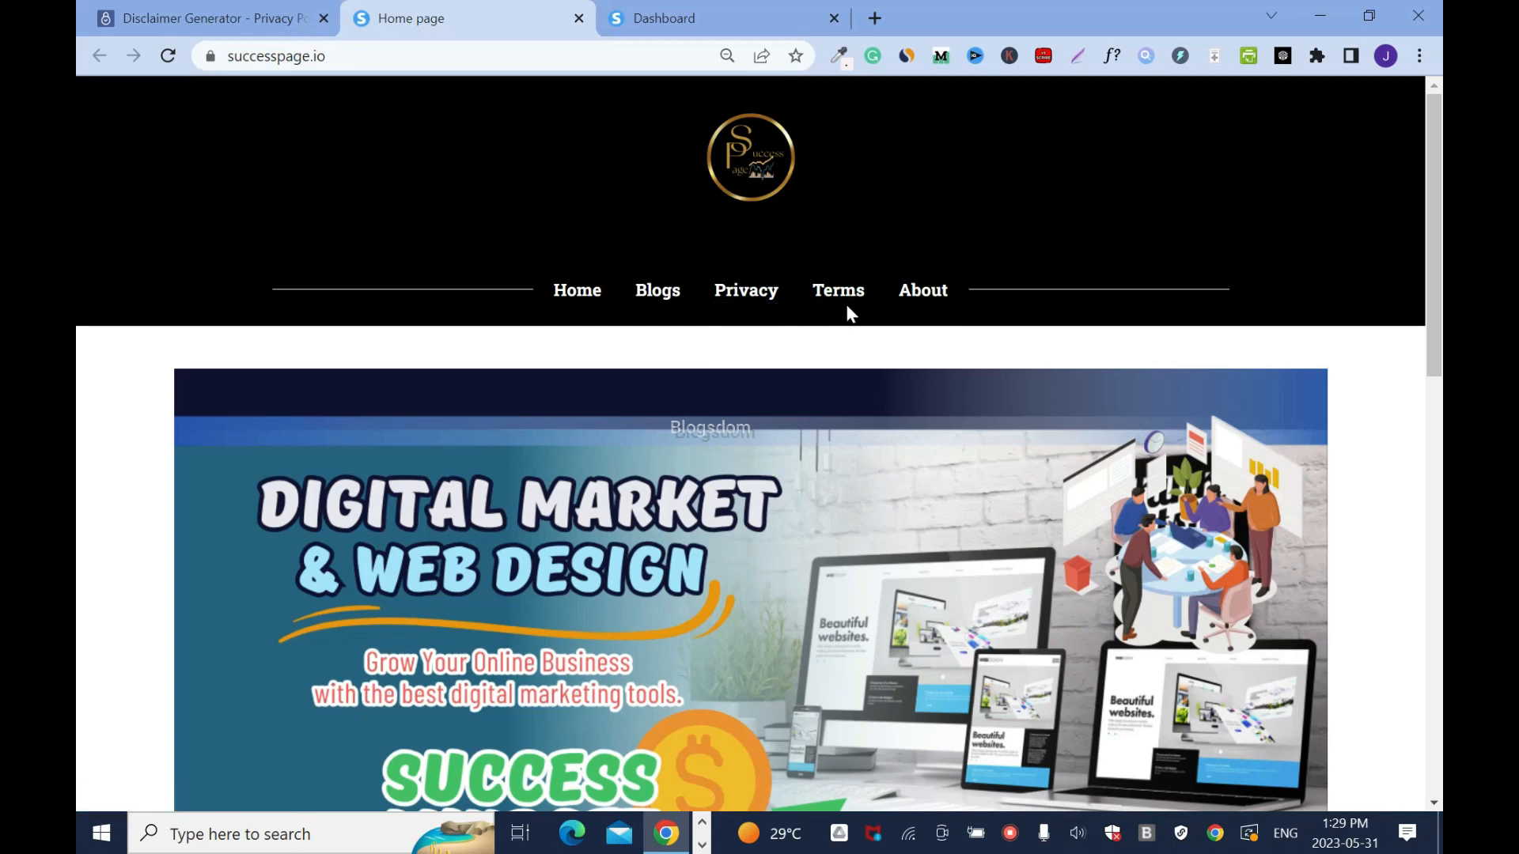
left_click(232, 8)
mouse_move(973, 150)
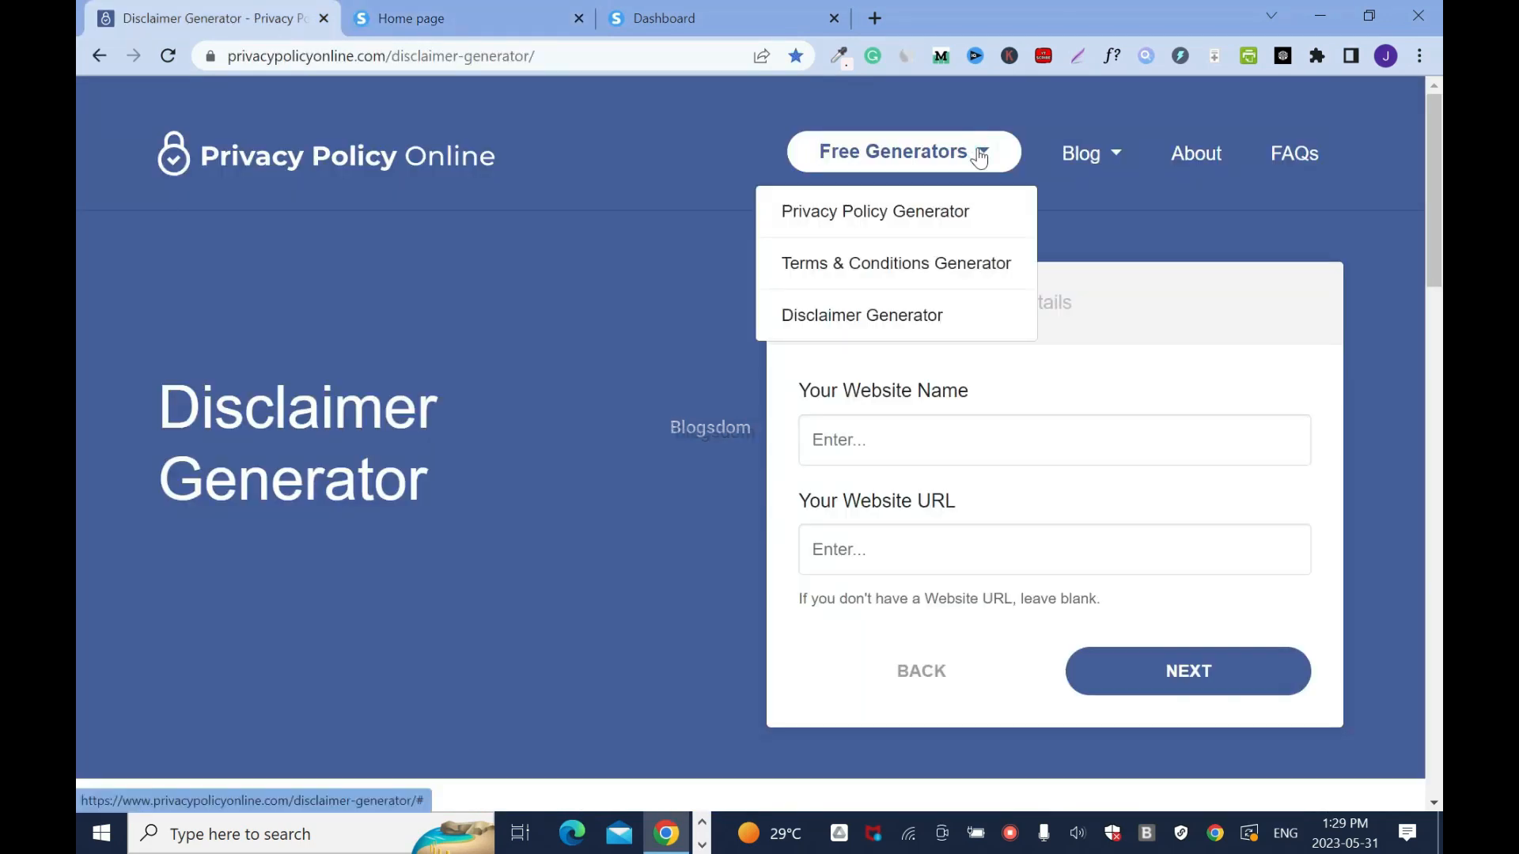
left_click(858, 216)
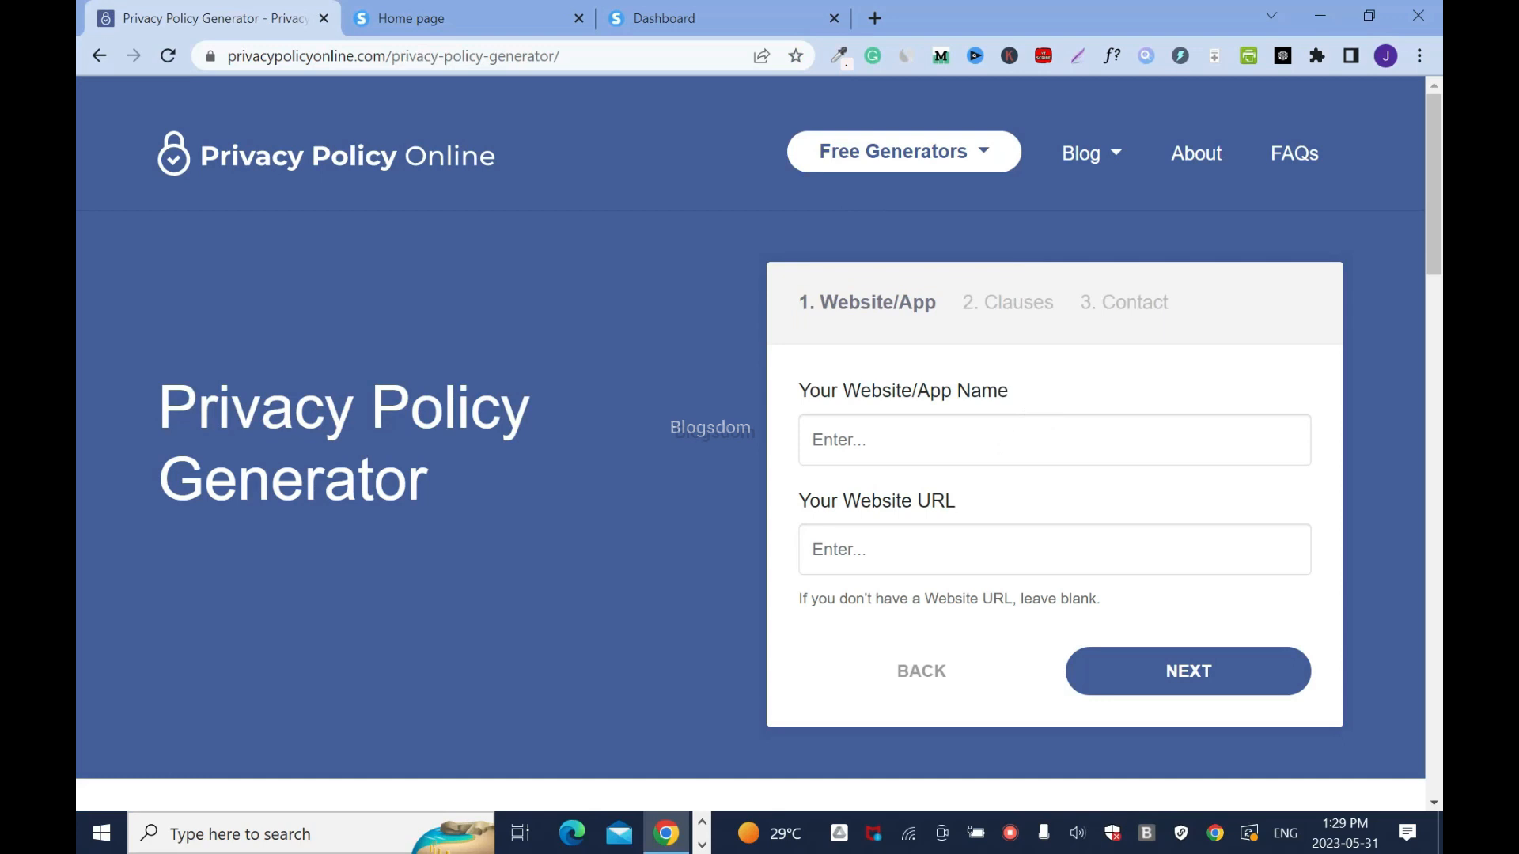
Step: Open the live Success Page blog in a new tab from the systeme.io blogs dashboard
left_click(696, 18)
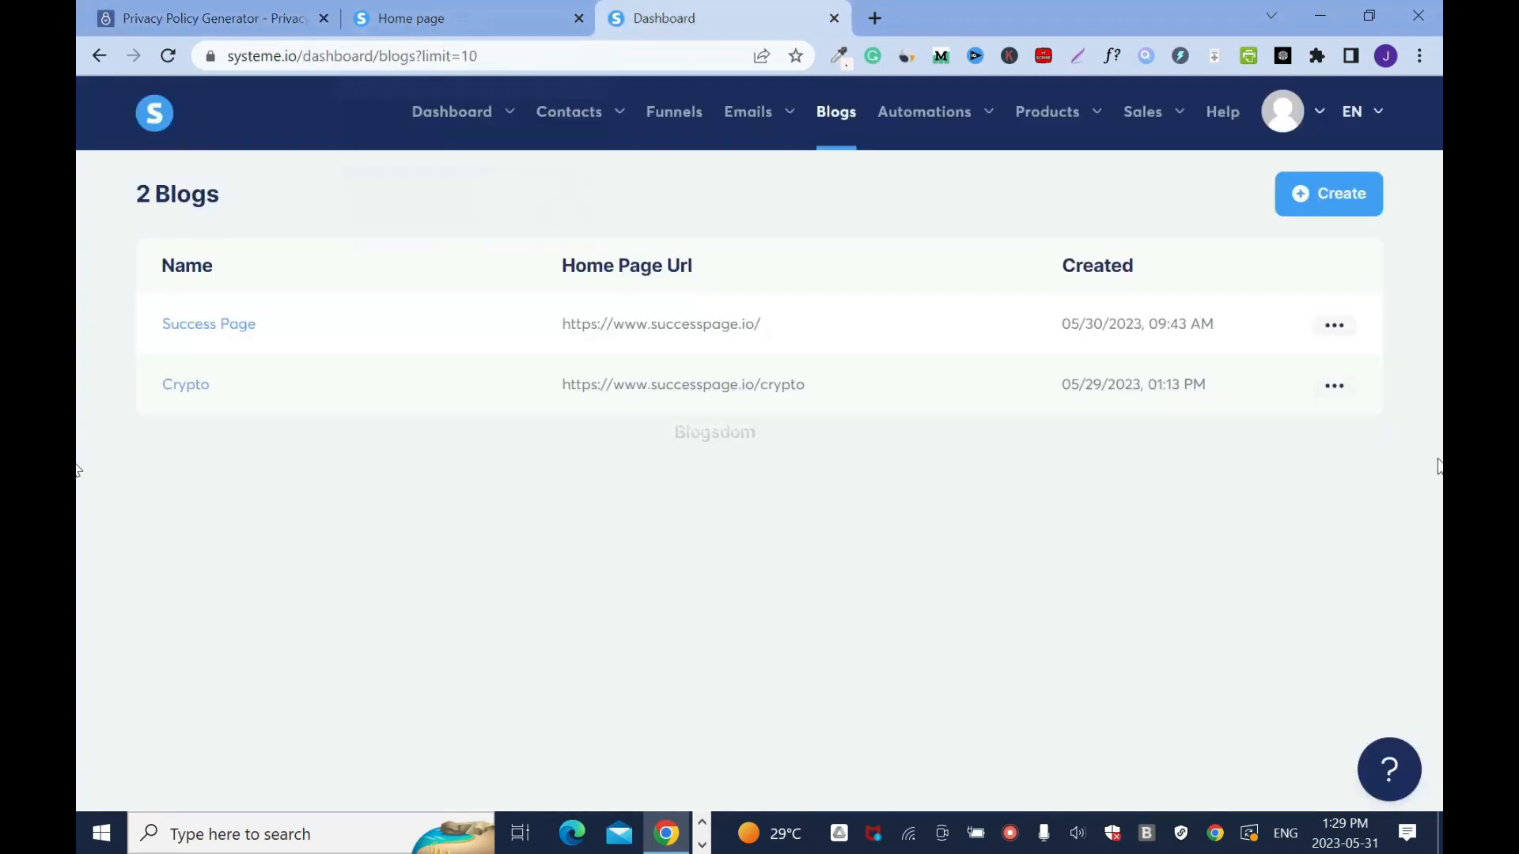
left_click(1335, 326)
left_click(1239, 336)
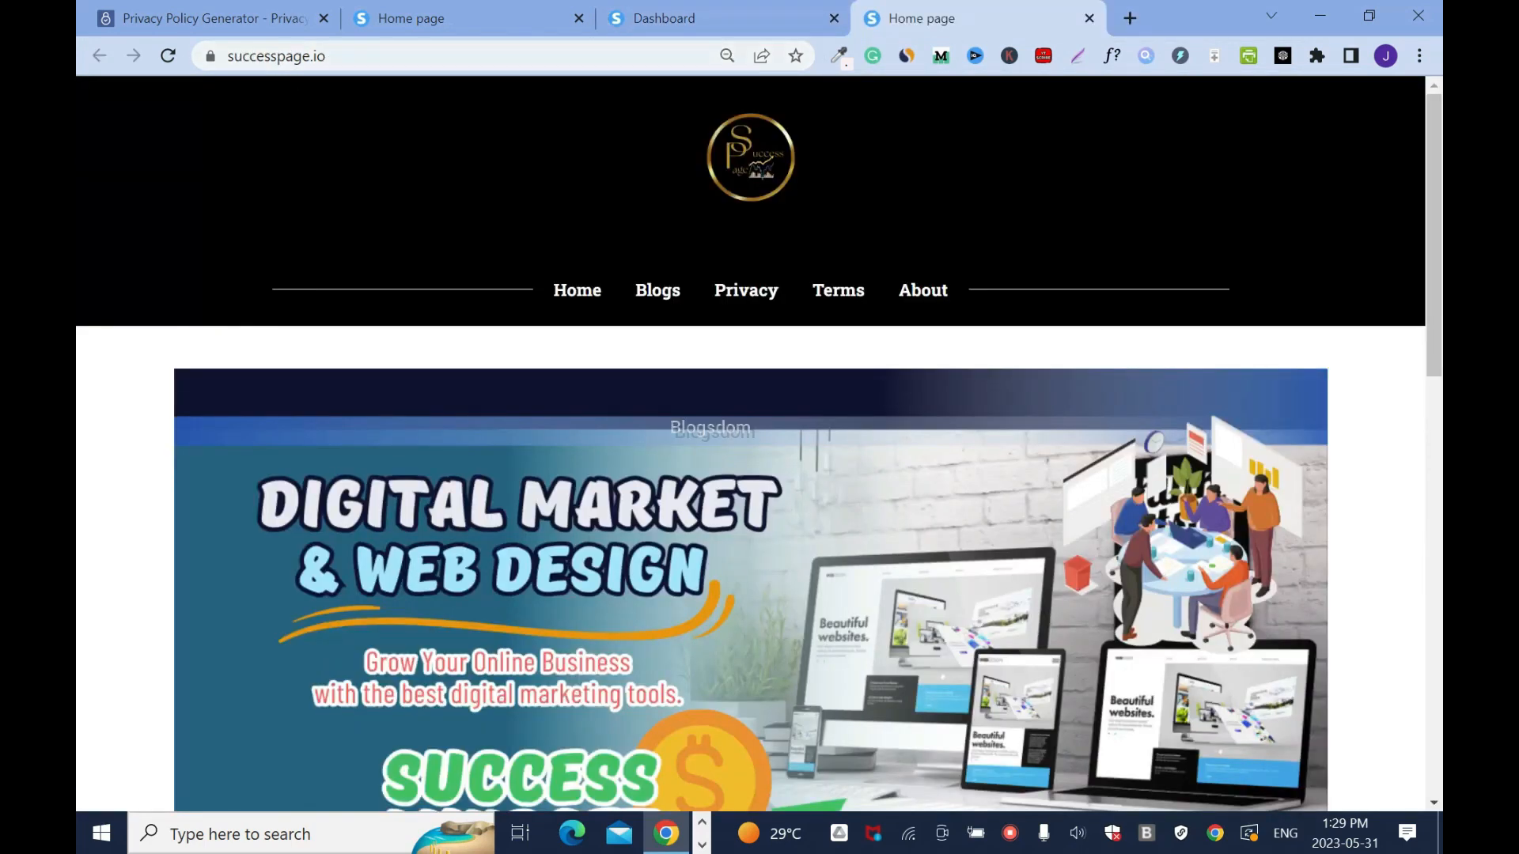
Step: Enter SUCCESSPAGE.IO as the website name in the Privacy Policy Generator form
left_click(439, 28)
type("SUC")
type("CESS")
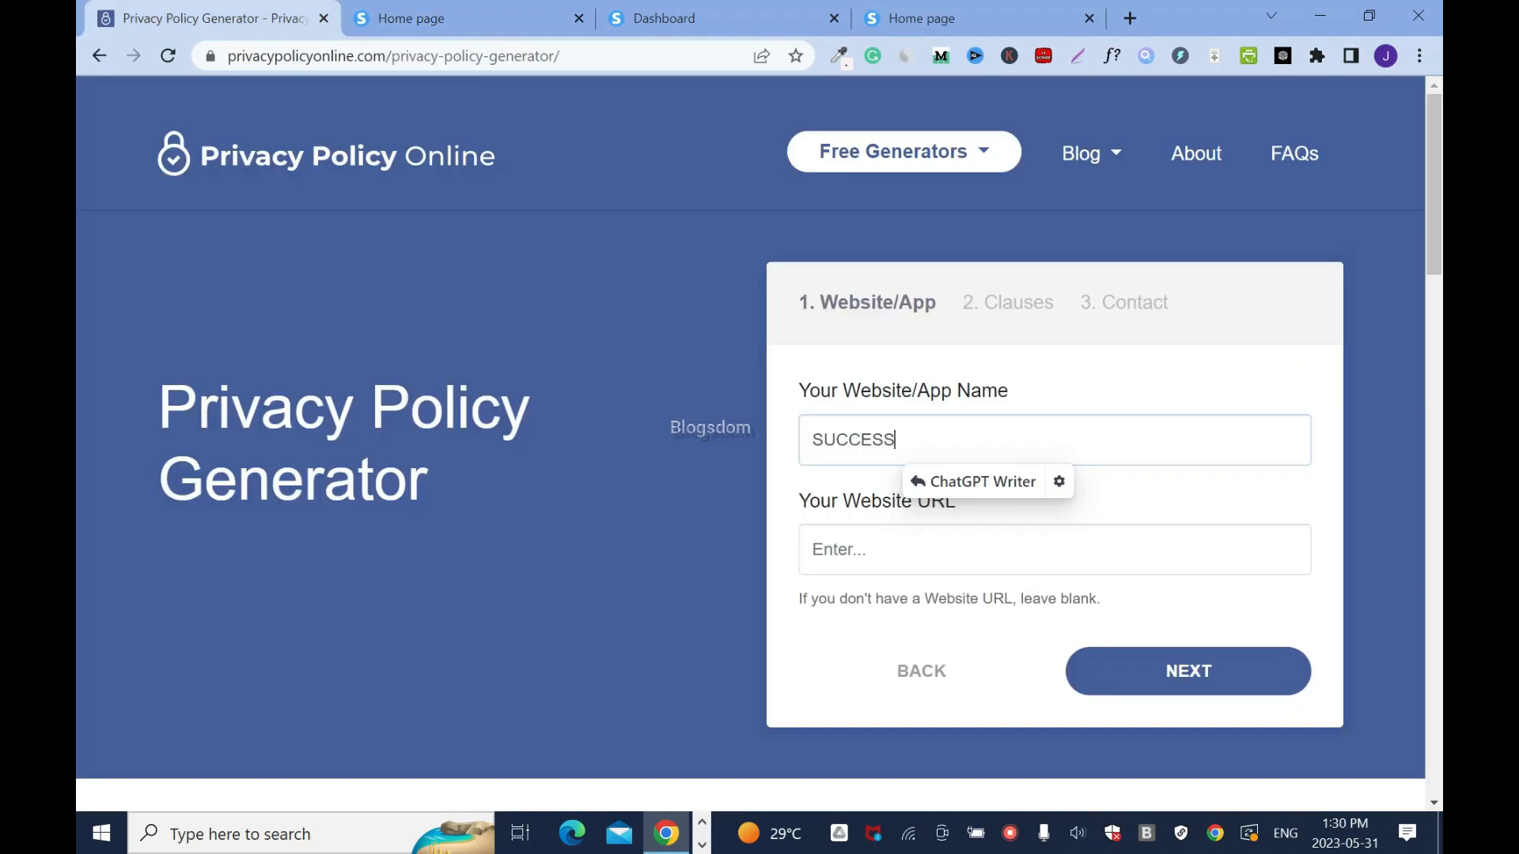
type("PAGE.IO")
key("Tab")
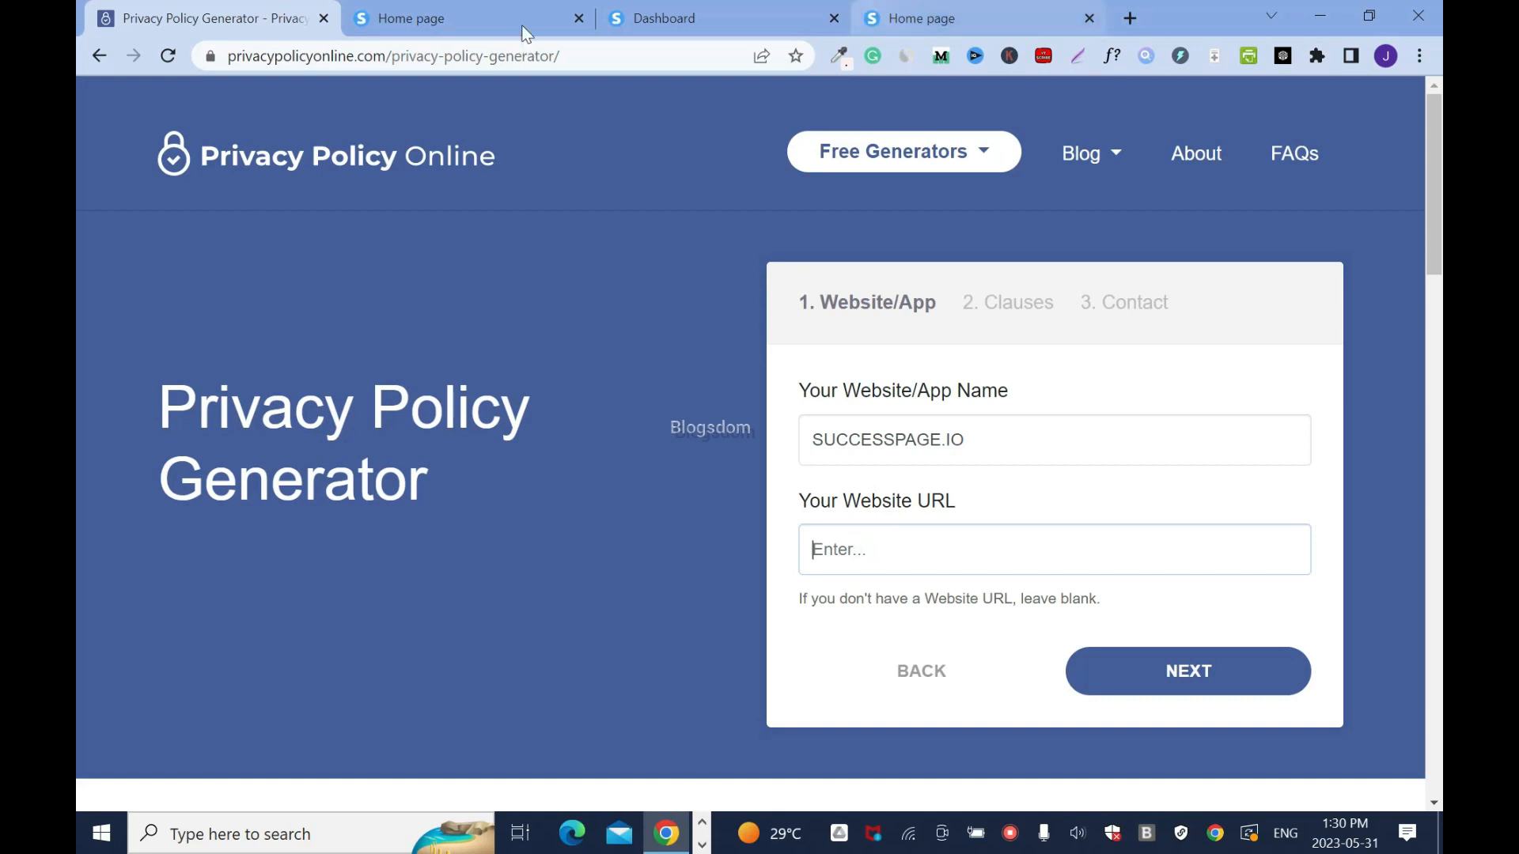
left_click(867, 22)
left_click(362, 57)
key("ctrl+c")
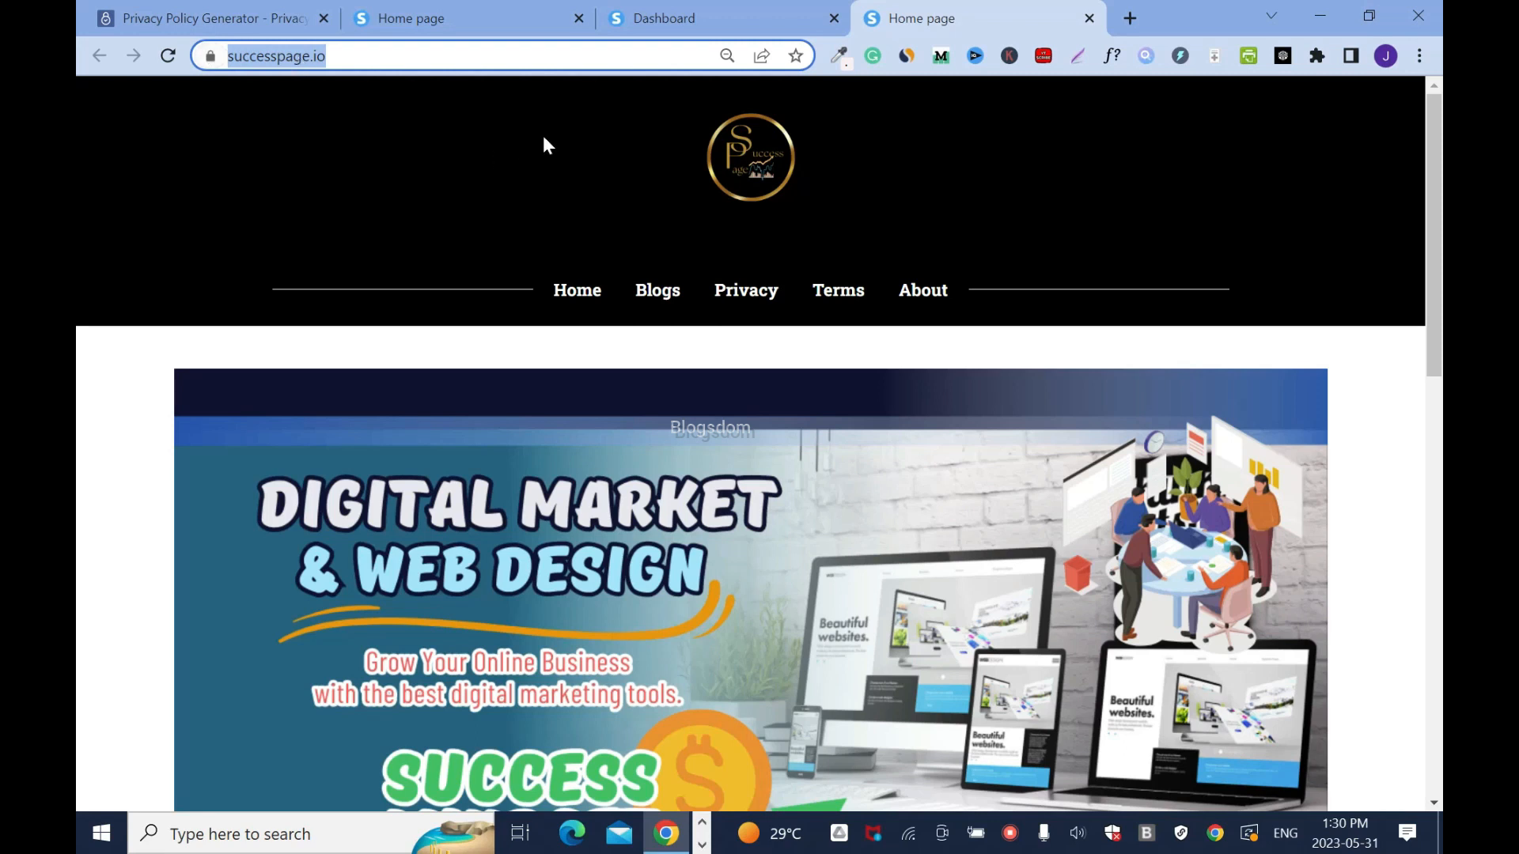
left_click(459, 28)
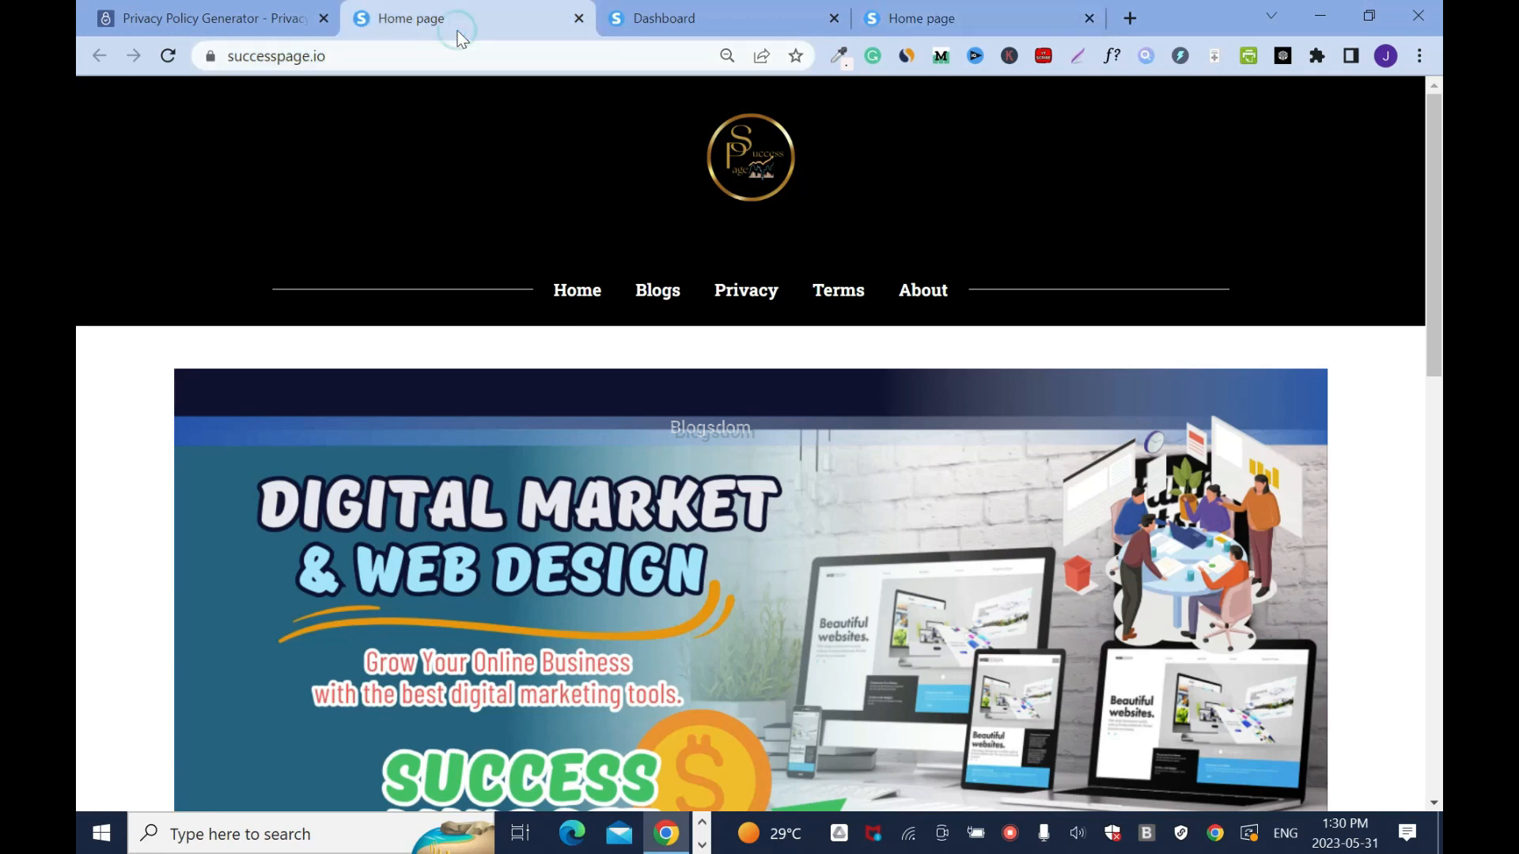
left_click(222, 17)
key("ctrl+v")
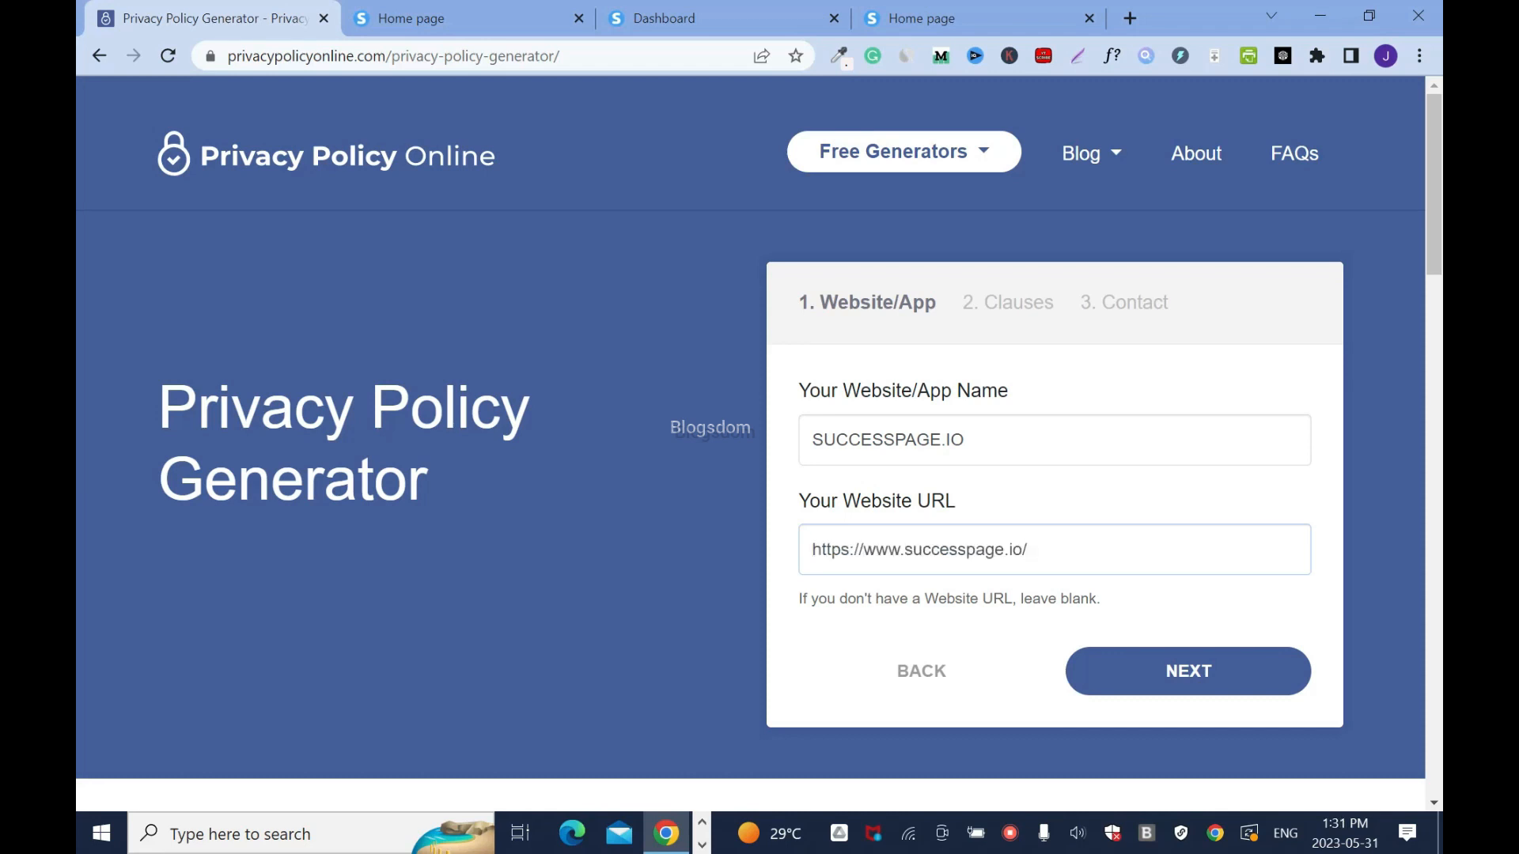
key("BackSpace")
left_click(1225, 672)
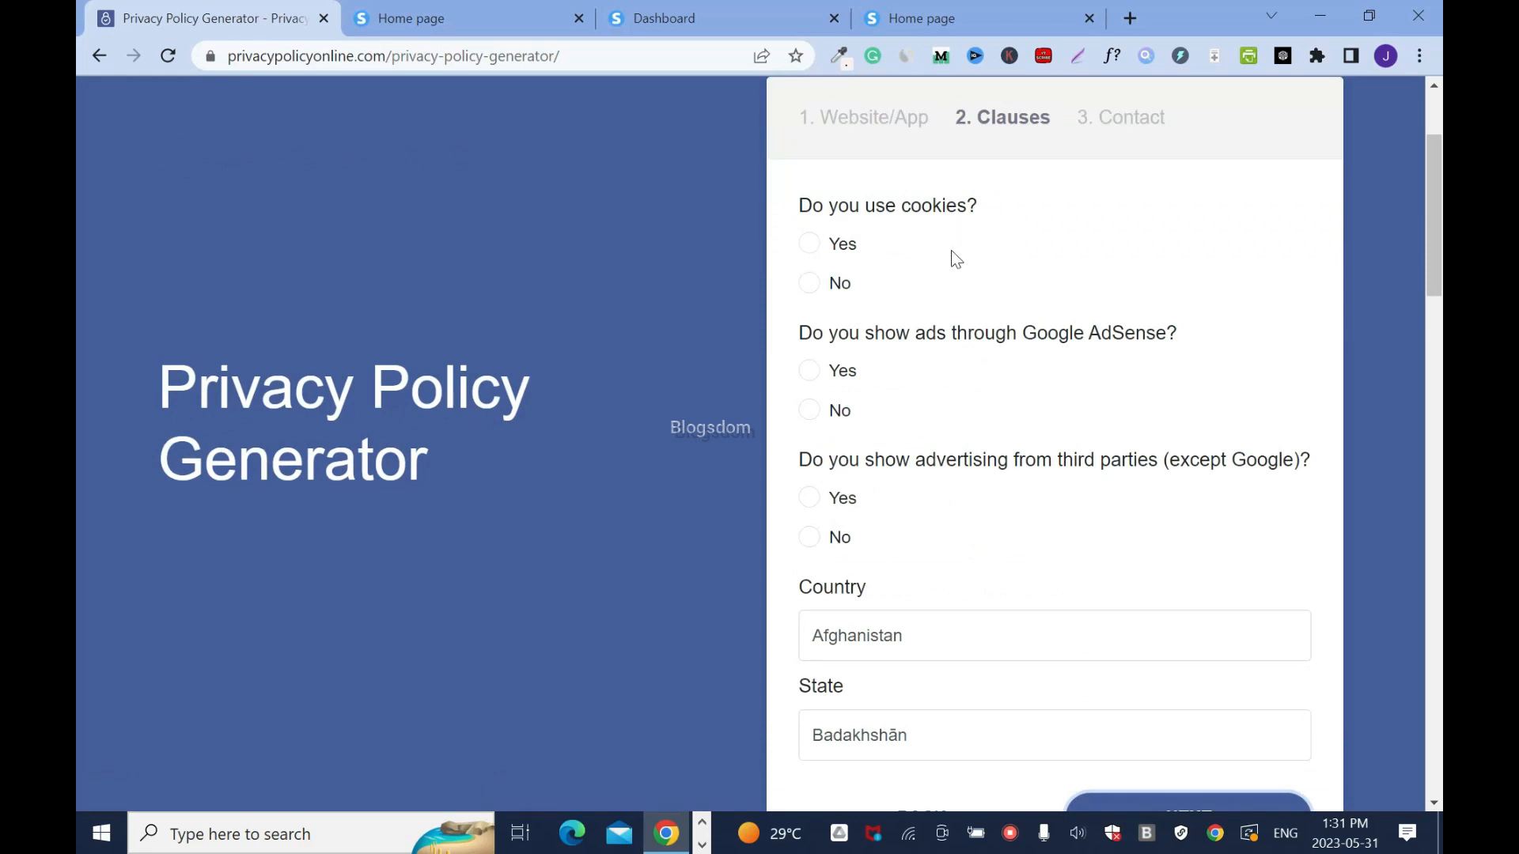
Step: Answer No for cookies, No for Google AdSense ads and Yes for third-party advertising
left_click(808, 285)
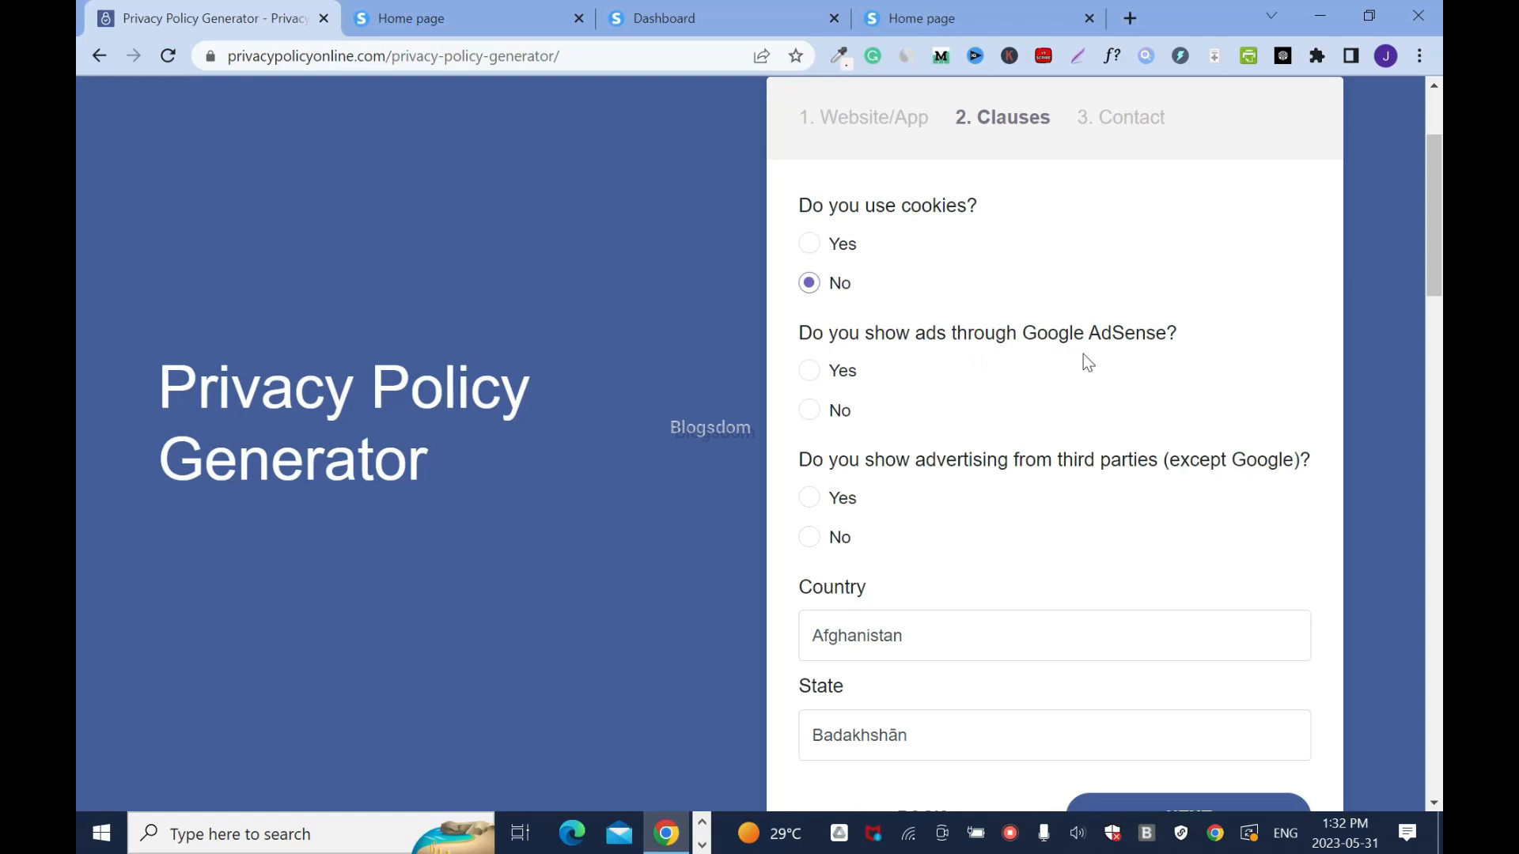
left_click(1061, 393)
left_click(808, 498)
Step: Set the country to Canada and the state to Ontario, and continue to the contact section
scroll(808, 499, "down", 2)
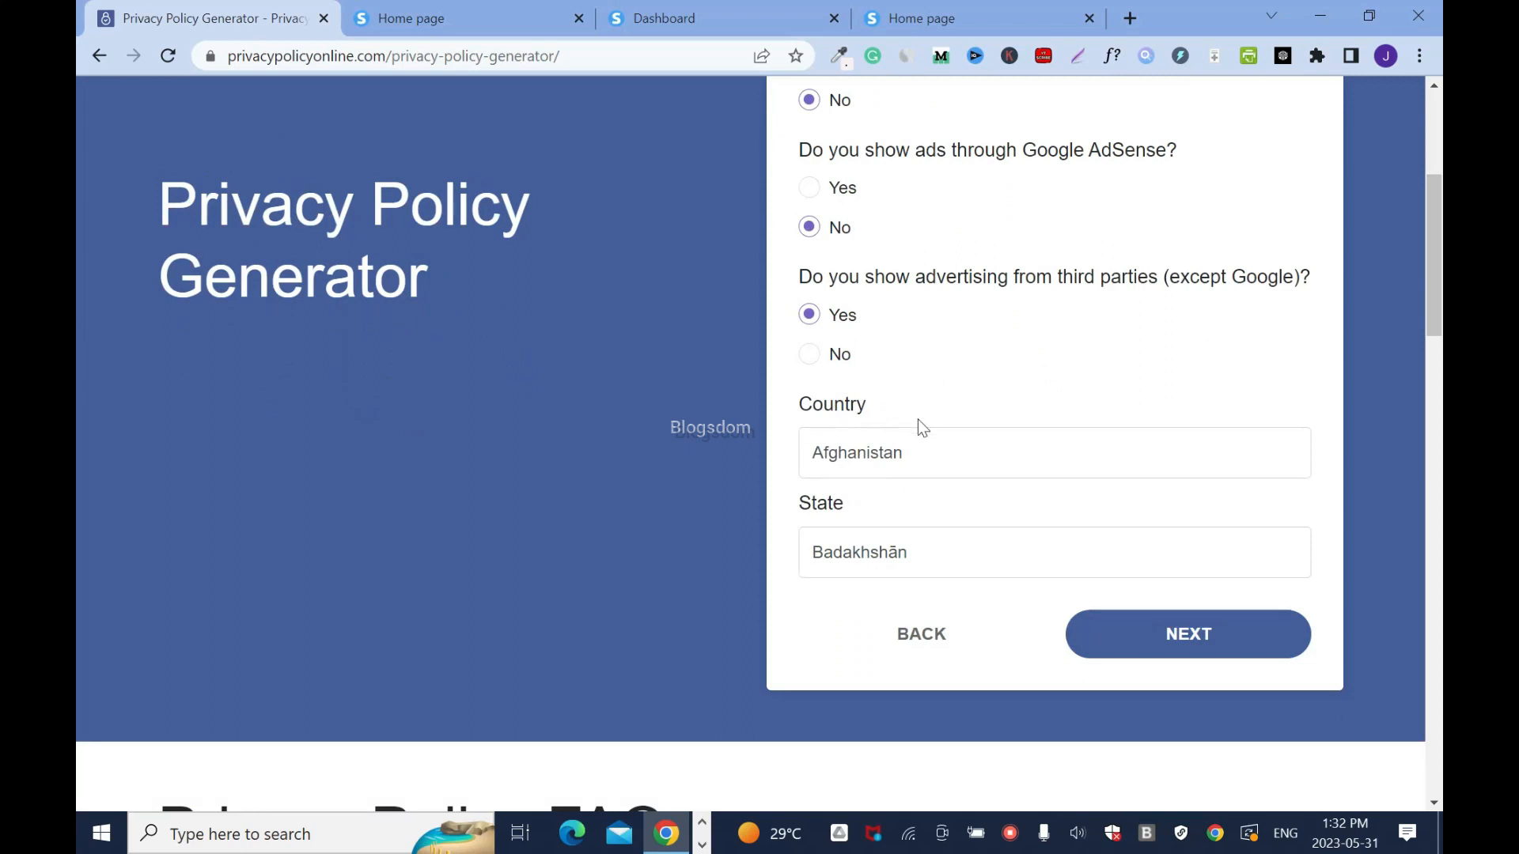
left_click(907, 456)
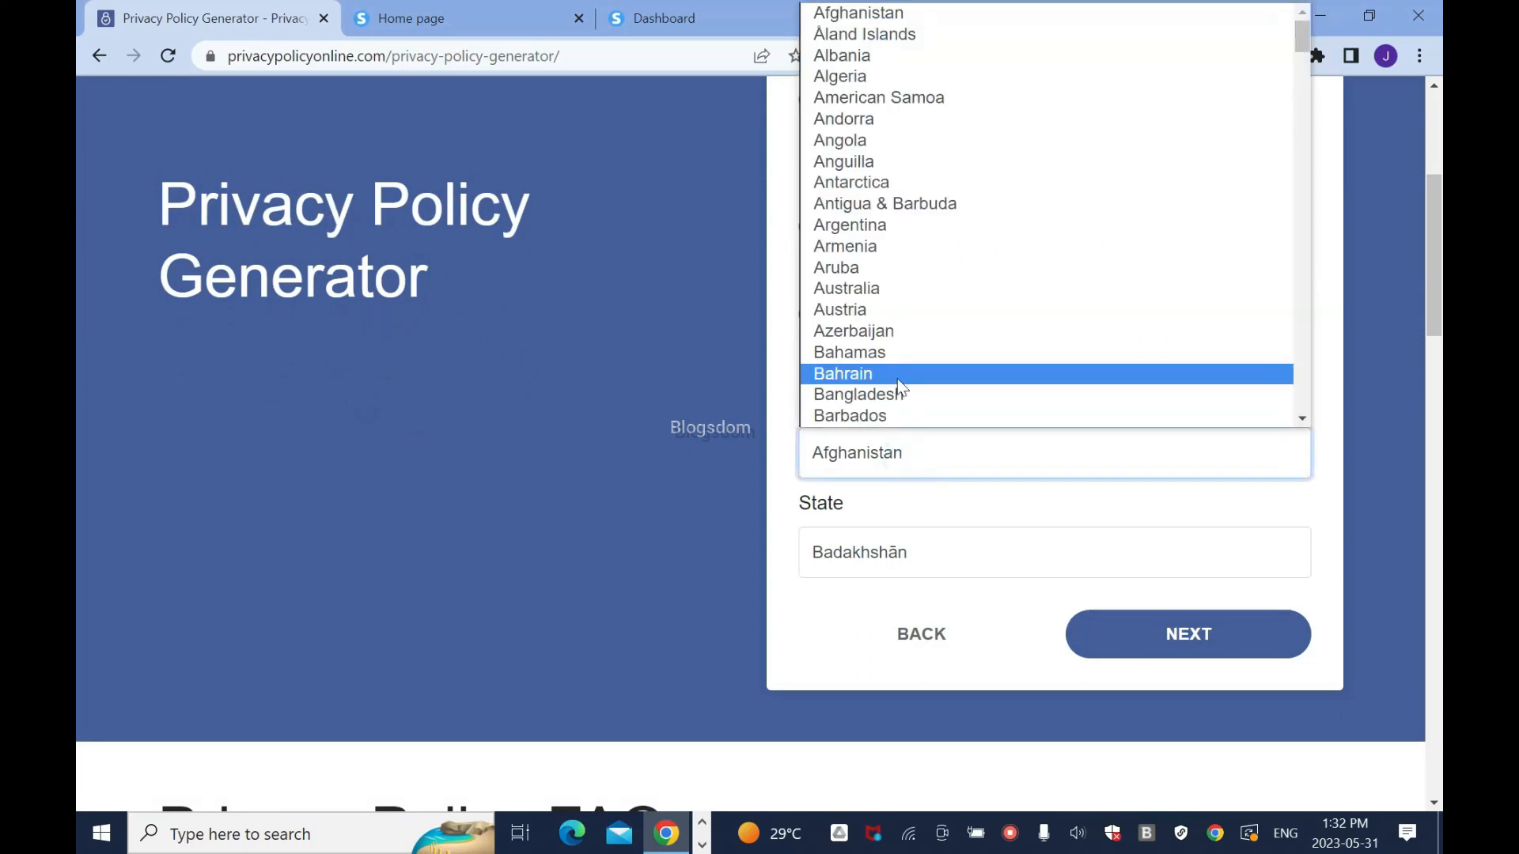
scroll(922, 310, "down", 6)
left_click(923, 310)
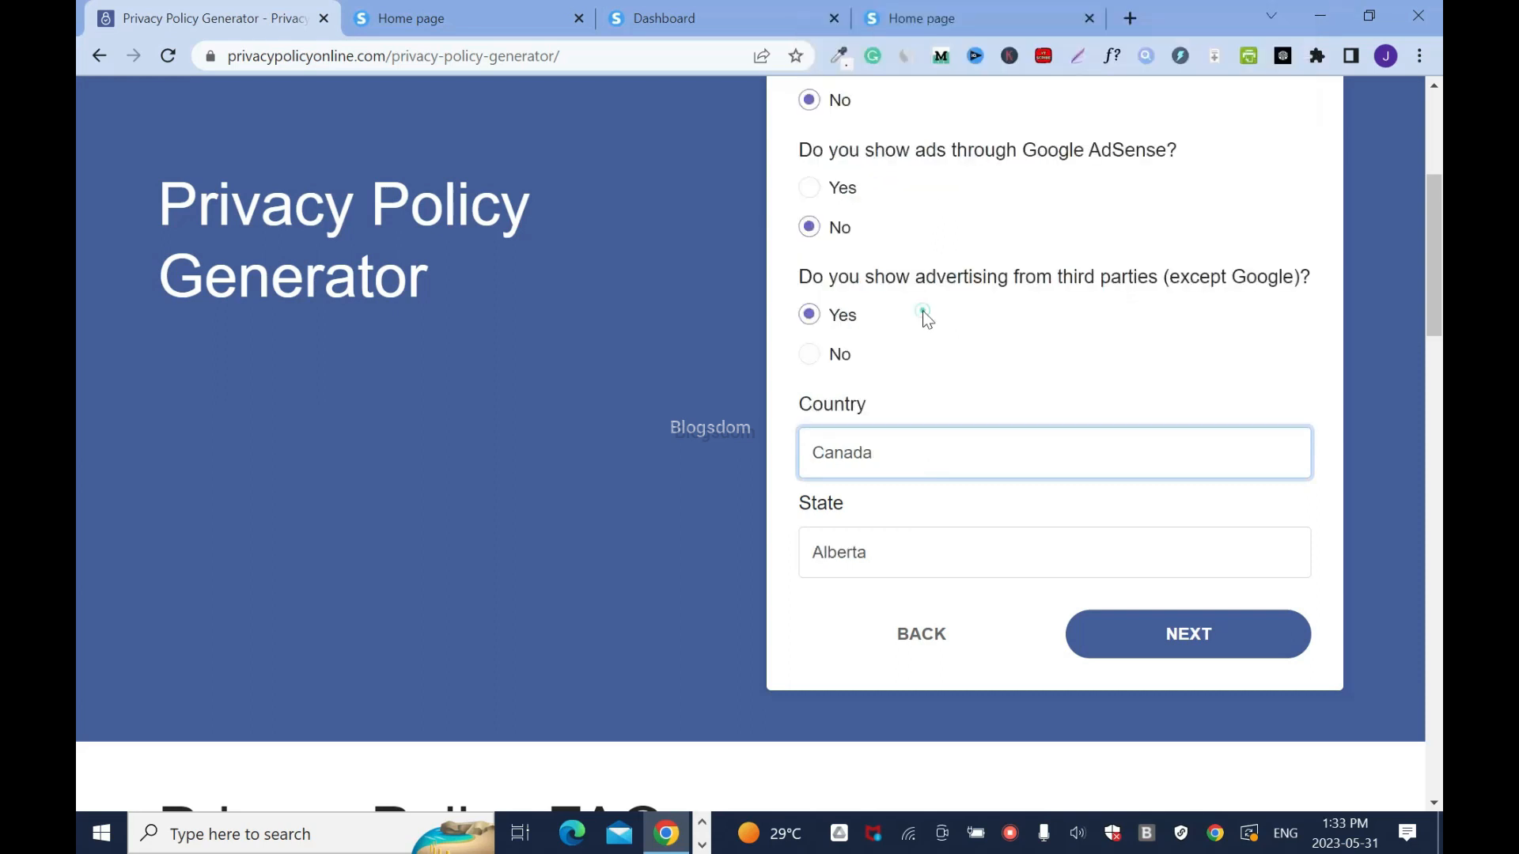
left_click(889, 550)
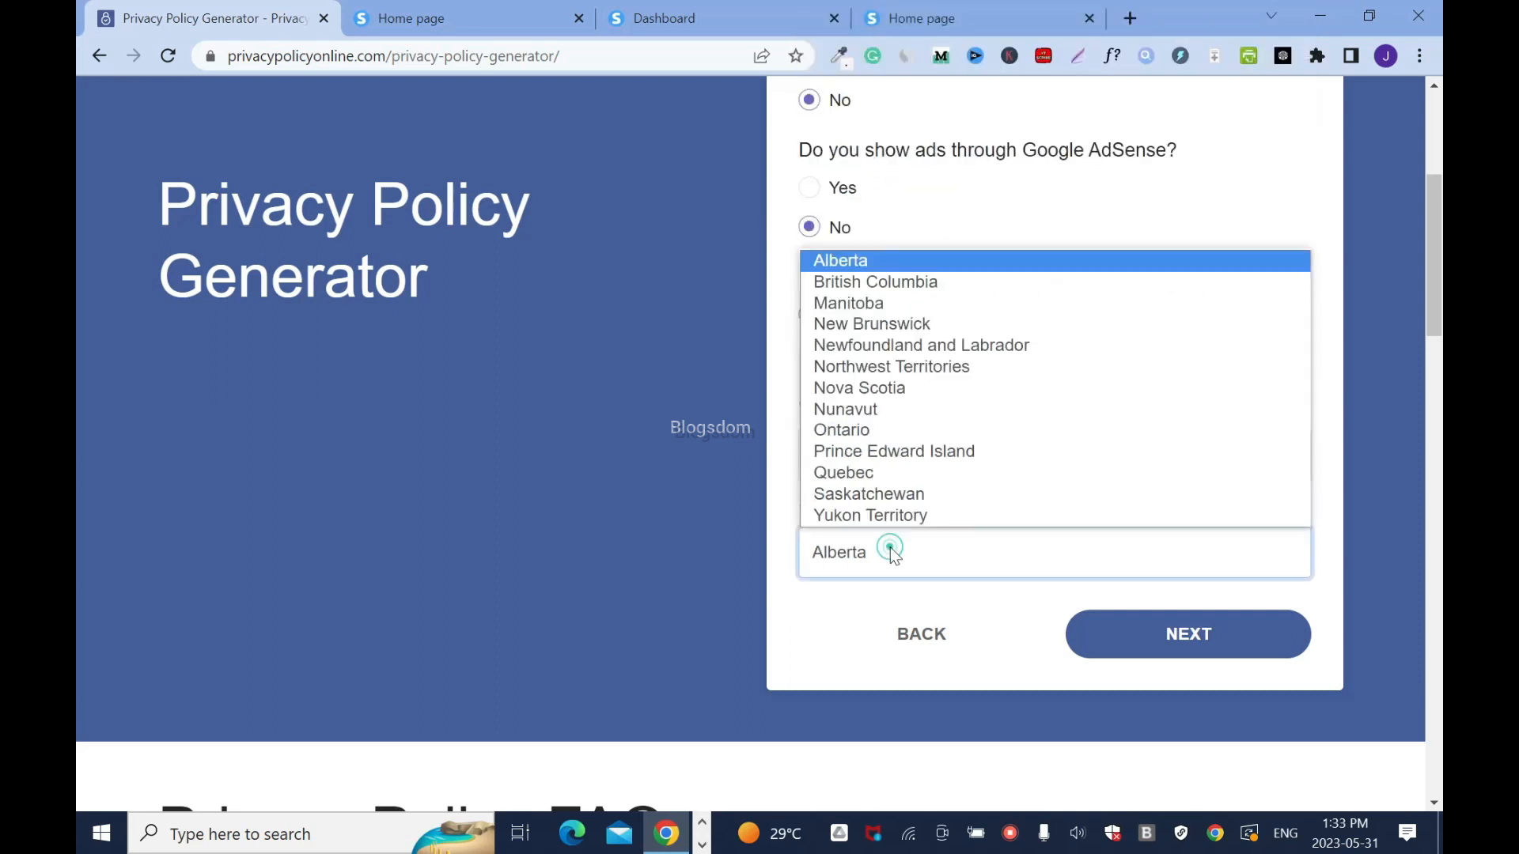
left_click(889, 434)
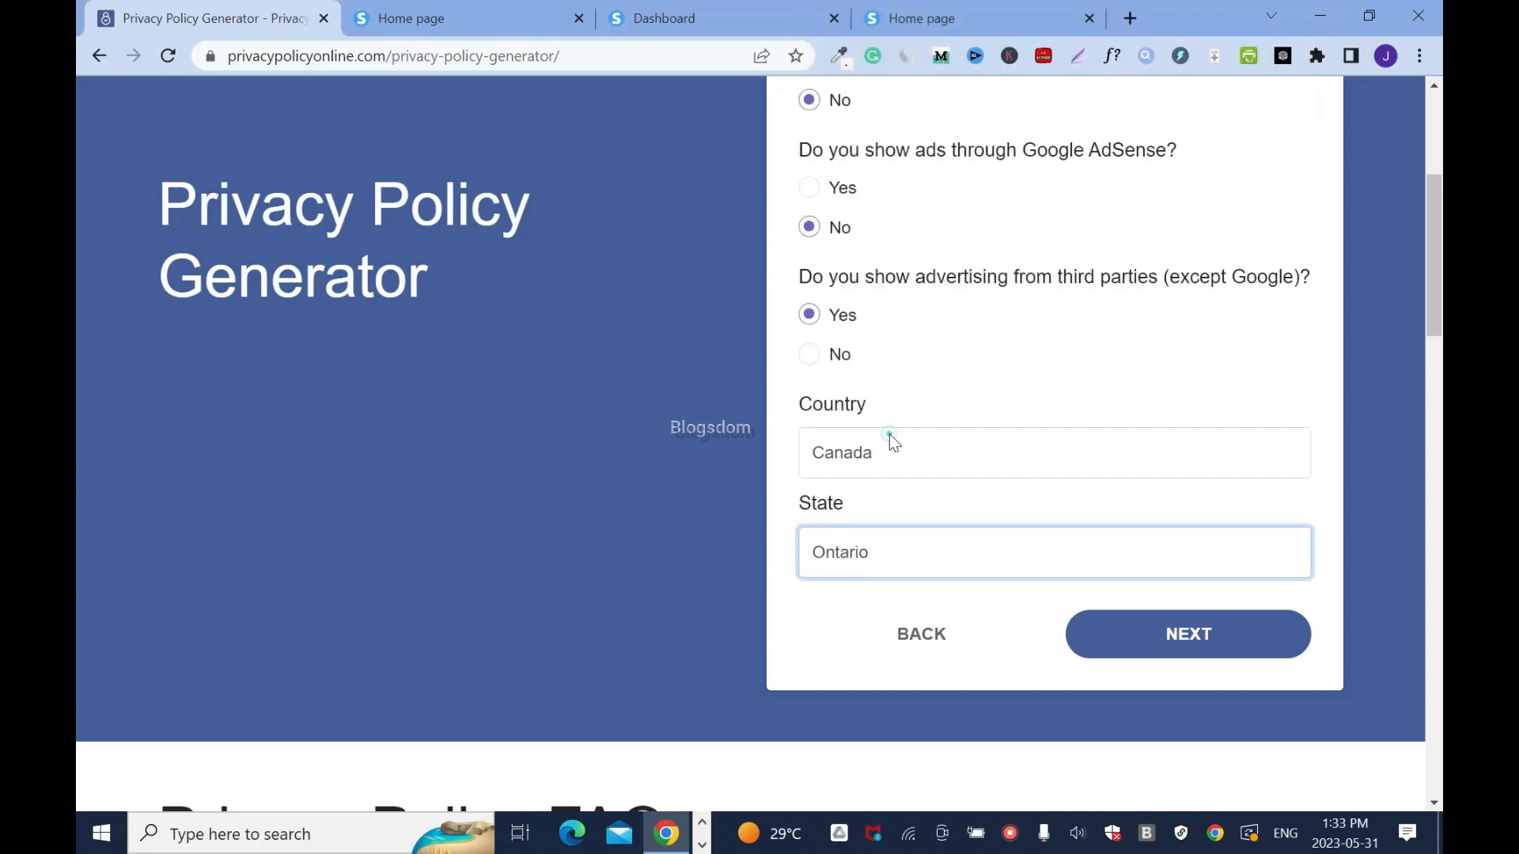
left_click(1189, 639)
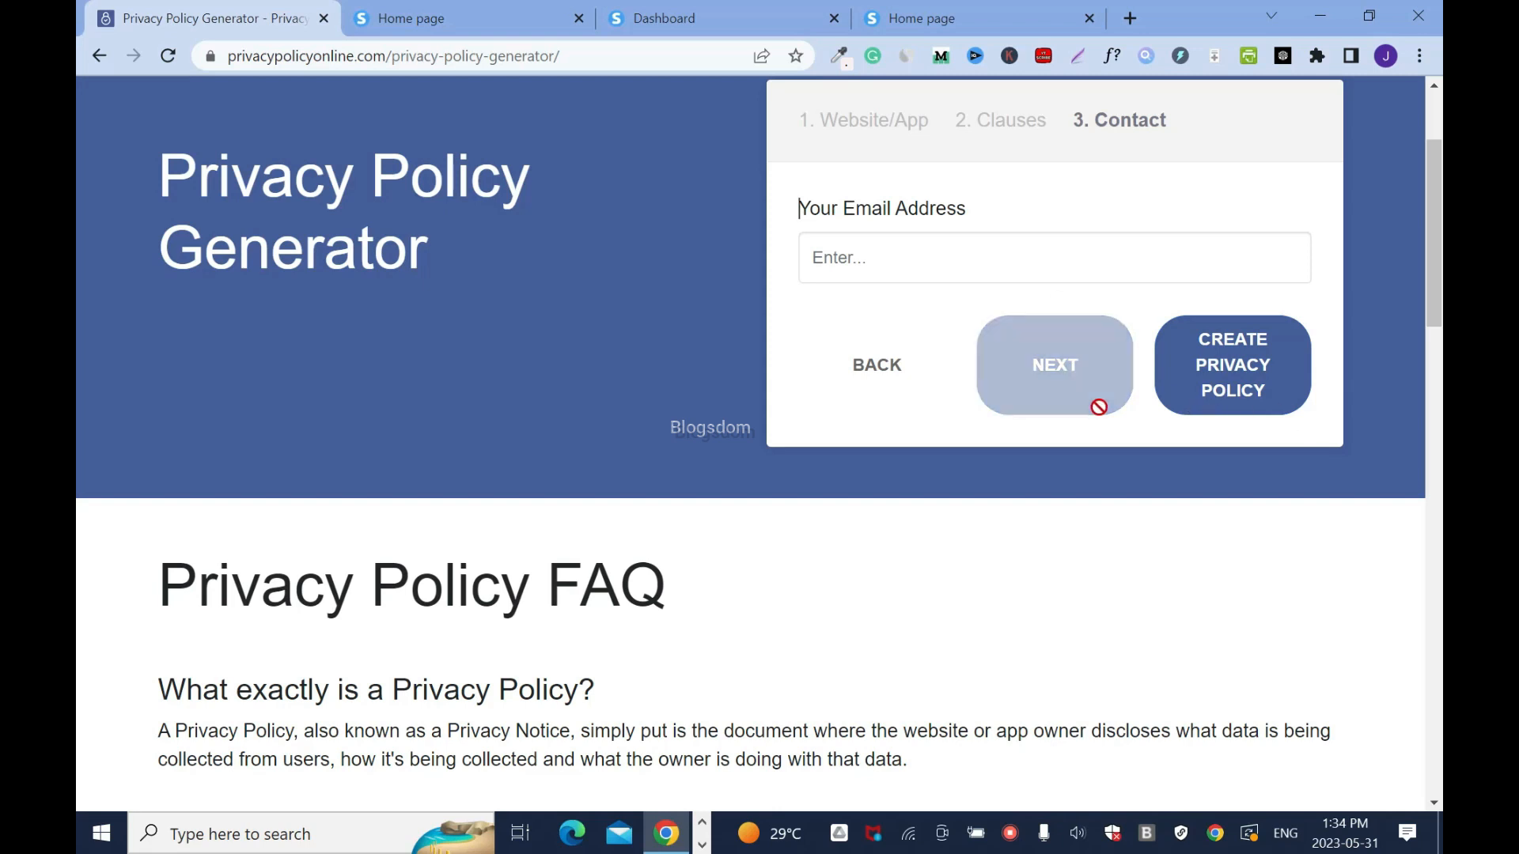
Step: Fill in the contact email address and create the privacy policy
left_click(876, 260)
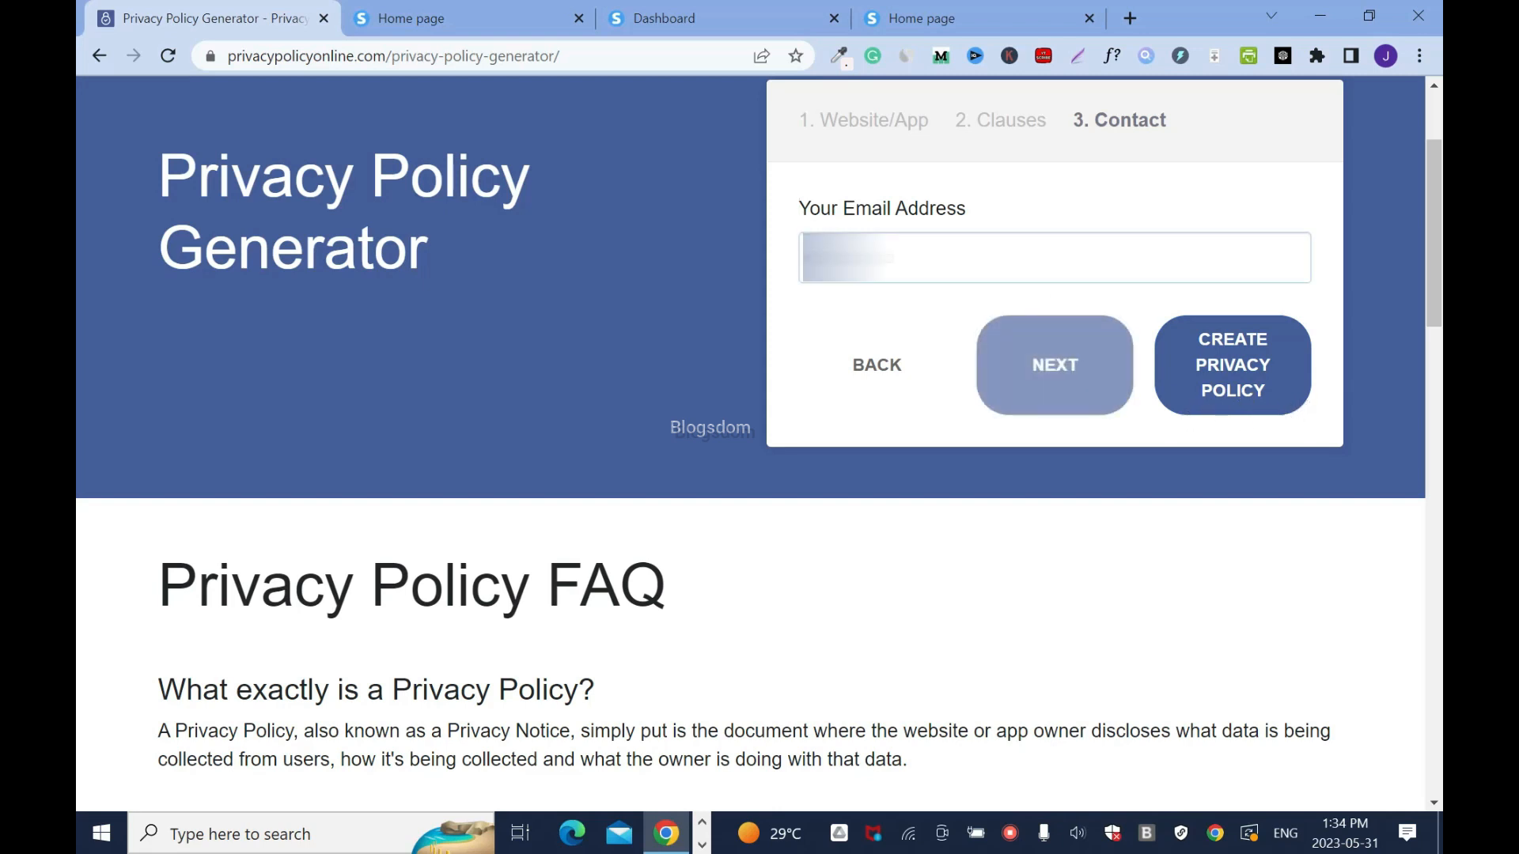
type("successpage.io")
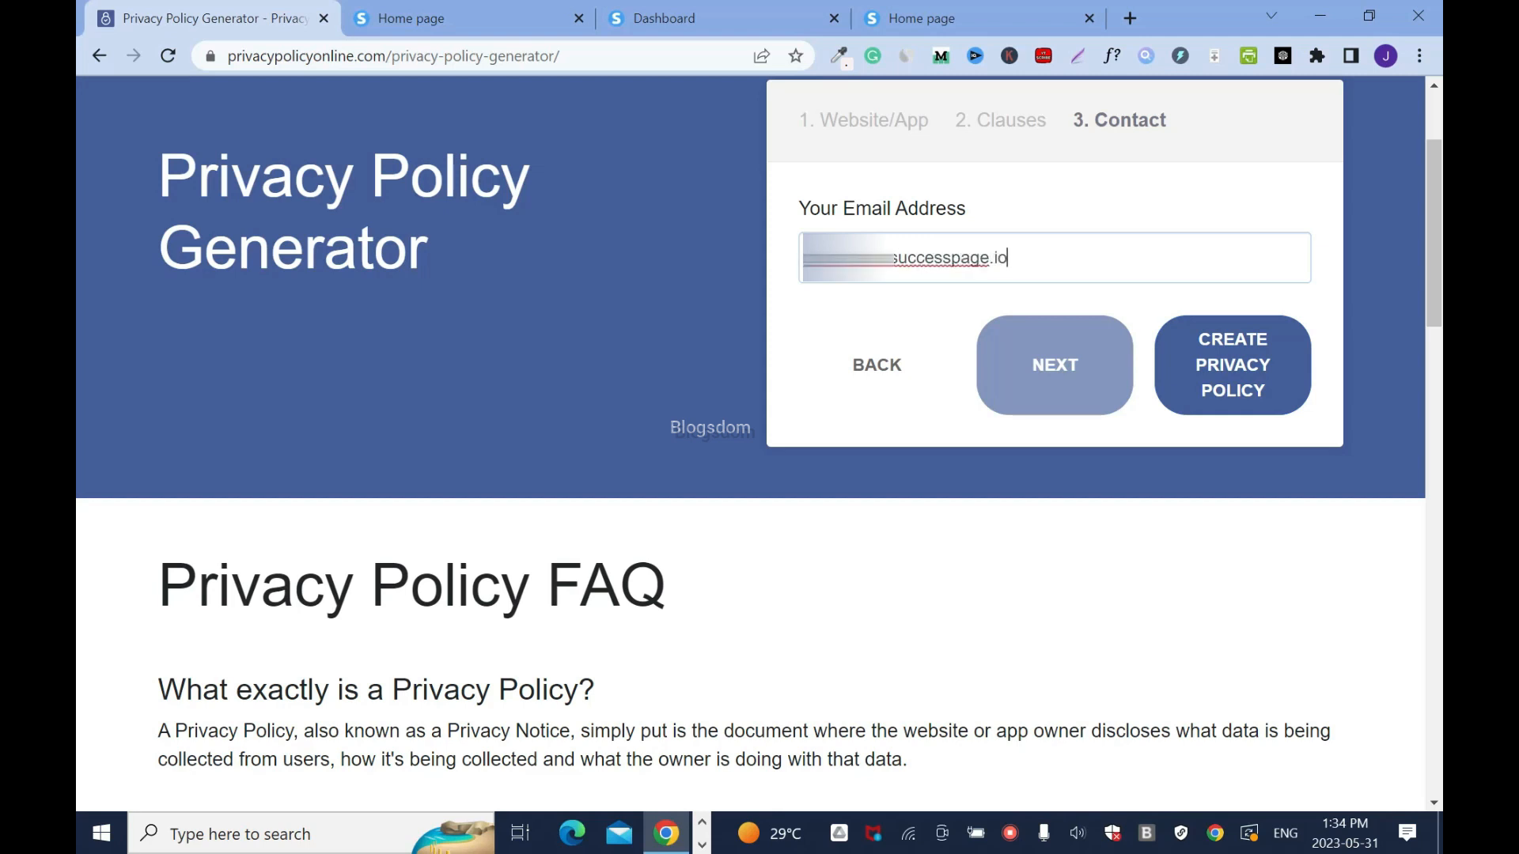
left_click(1261, 384)
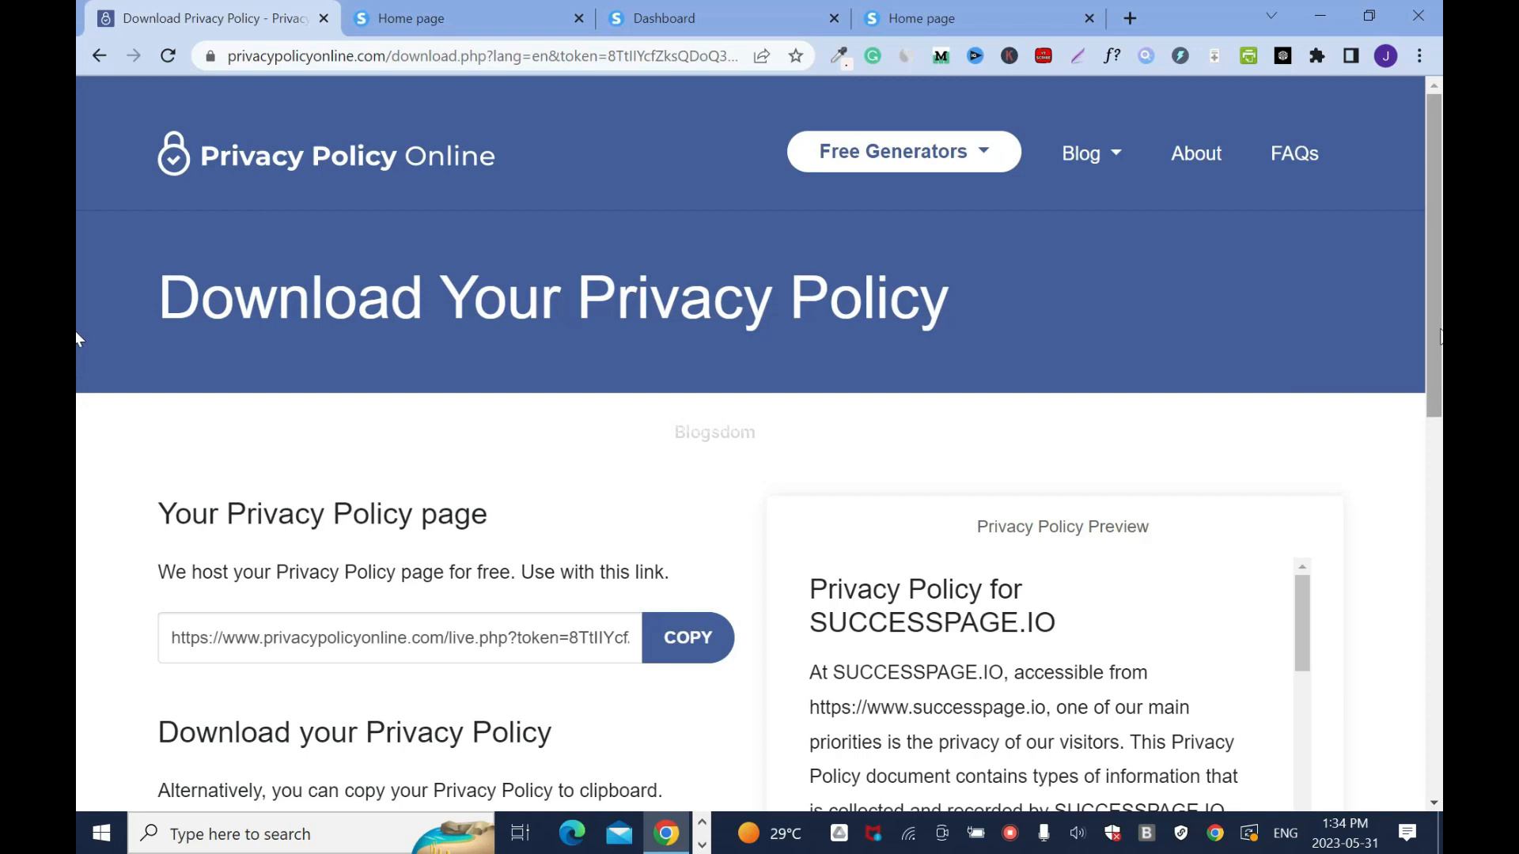
Step: Copy the link to the hosted Privacy Policy page
scroll(76, 339, "down", 4)
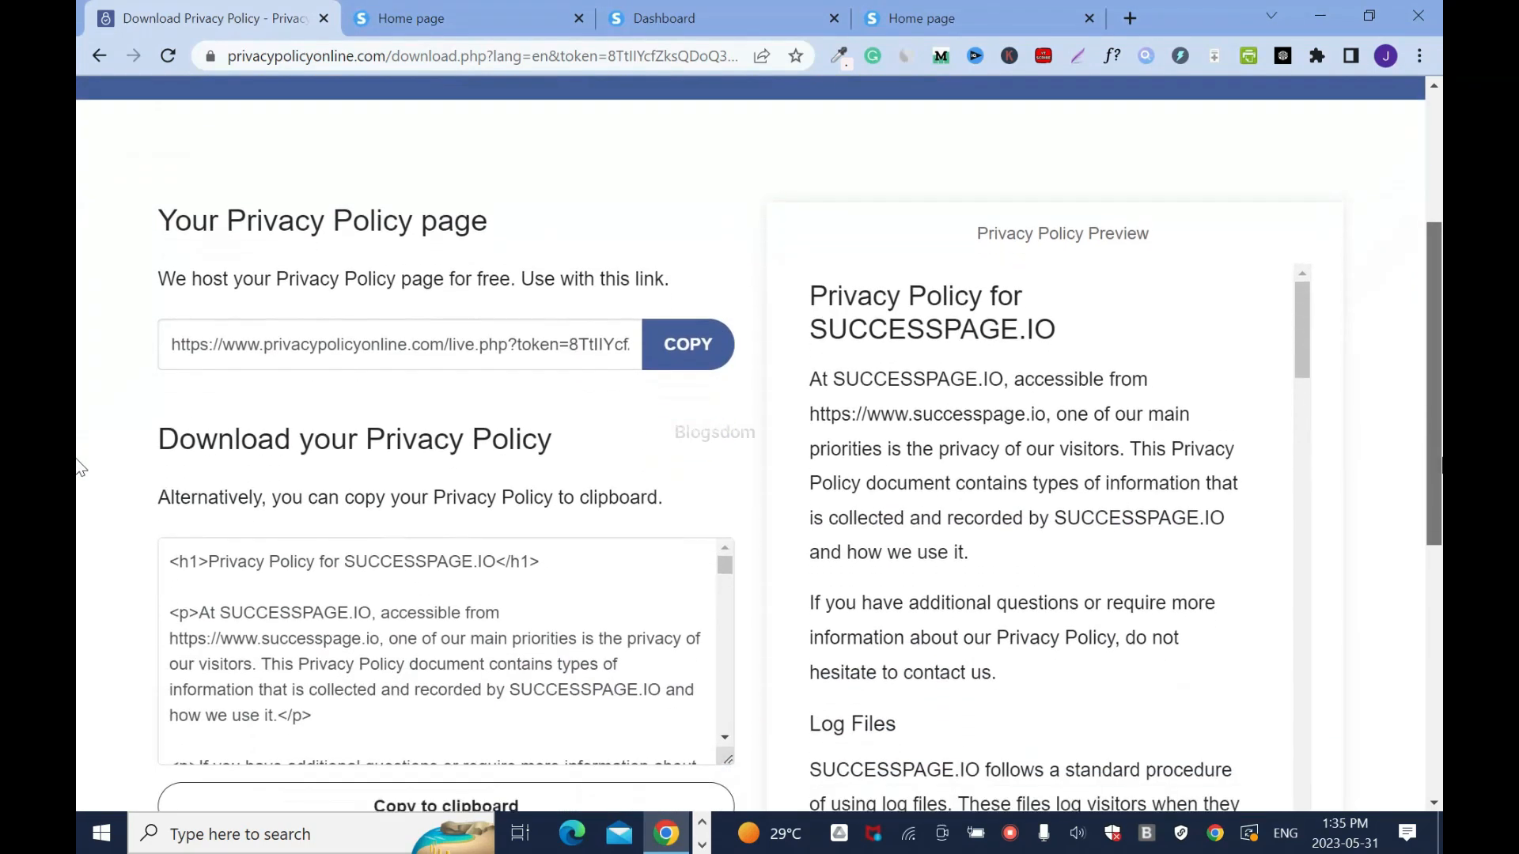
left_click(682, 353)
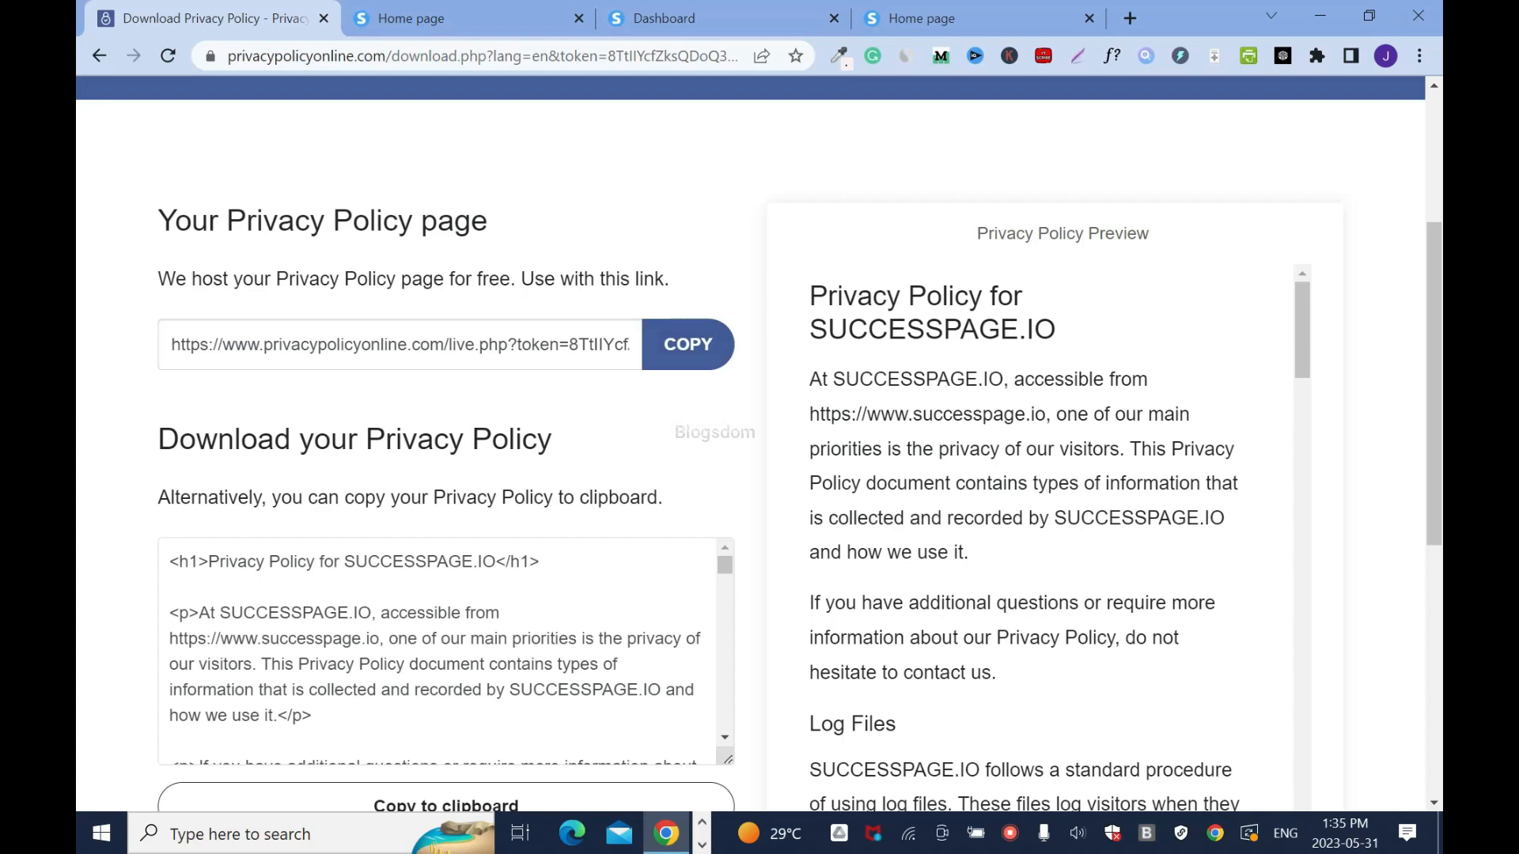
Step: Copy the full policy text from the Privacy Policy preview, from its title through the Consent section
left_click_drag(806, 296, 1121, 276)
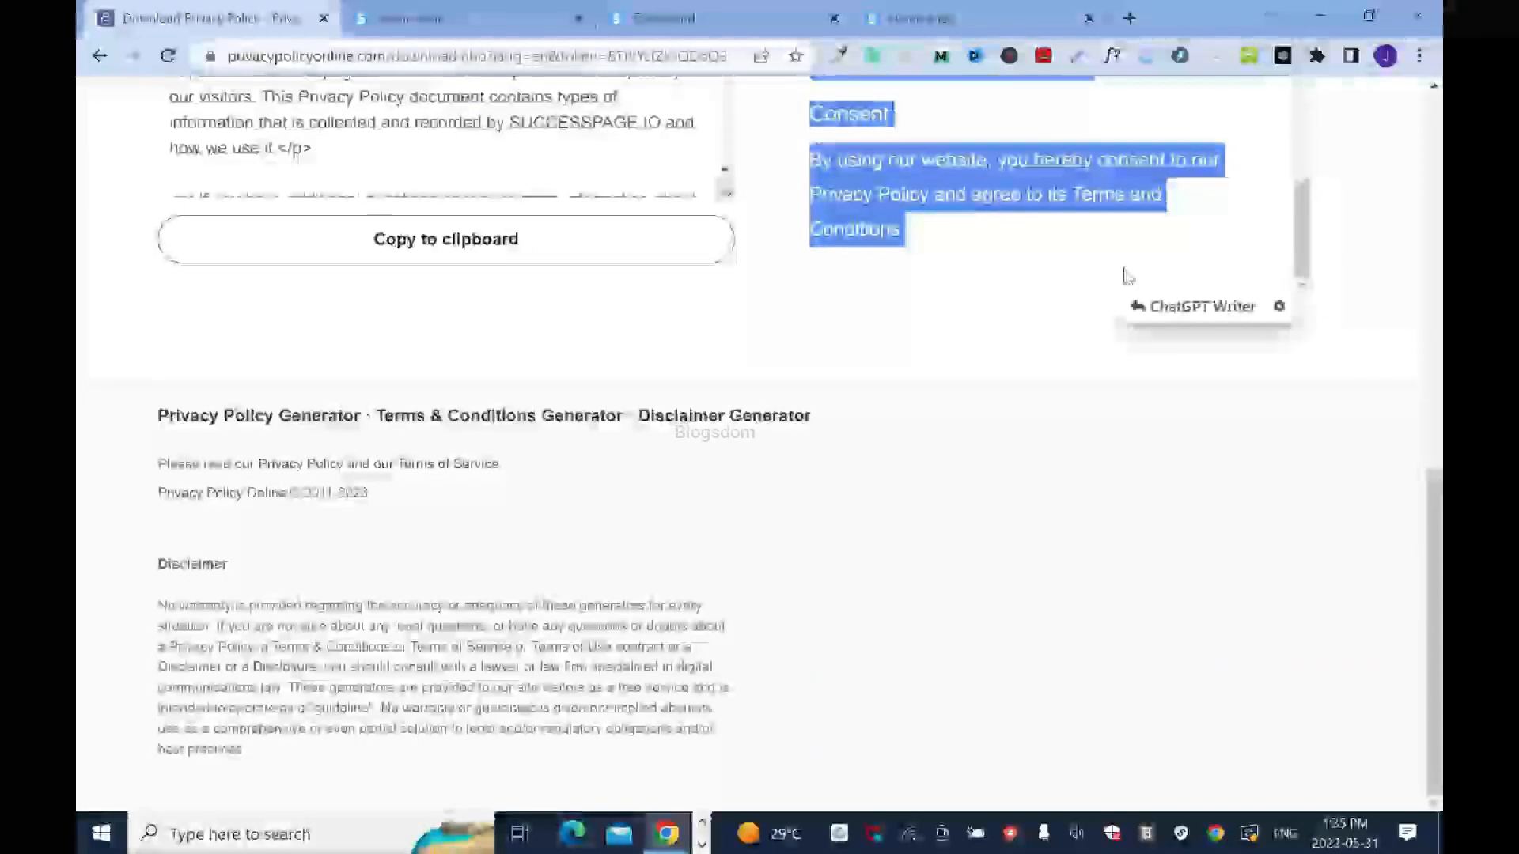
right_click(994, 166)
left_click(993, 176)
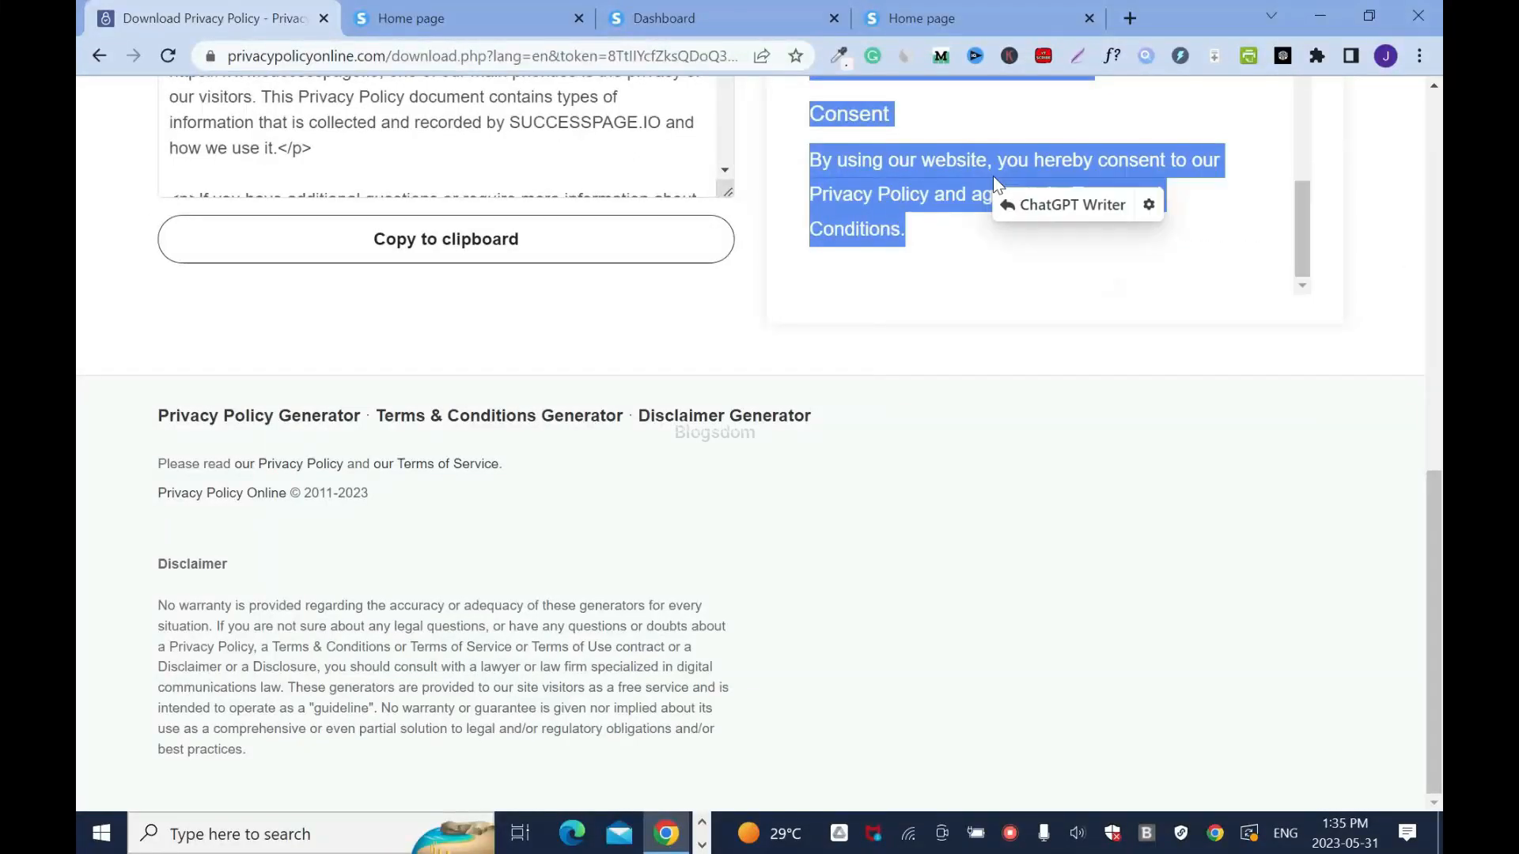
Step: Switch to the systeme.io dashboard and open the Success Page blog's Privacy page for editing
left_click(458, 17)
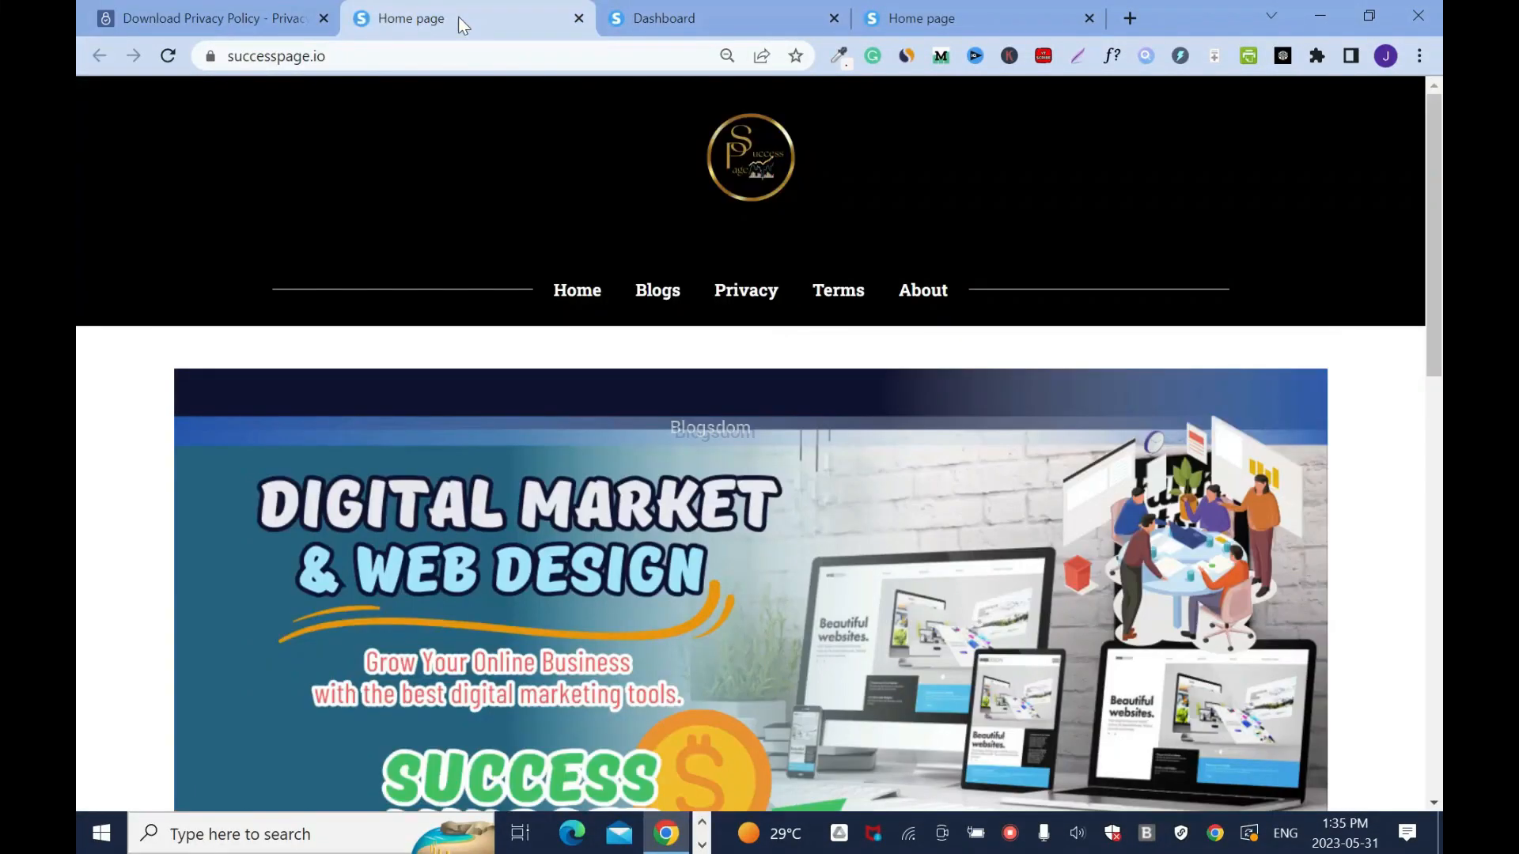
left_click(665, 21)
left_click(1335, 325)
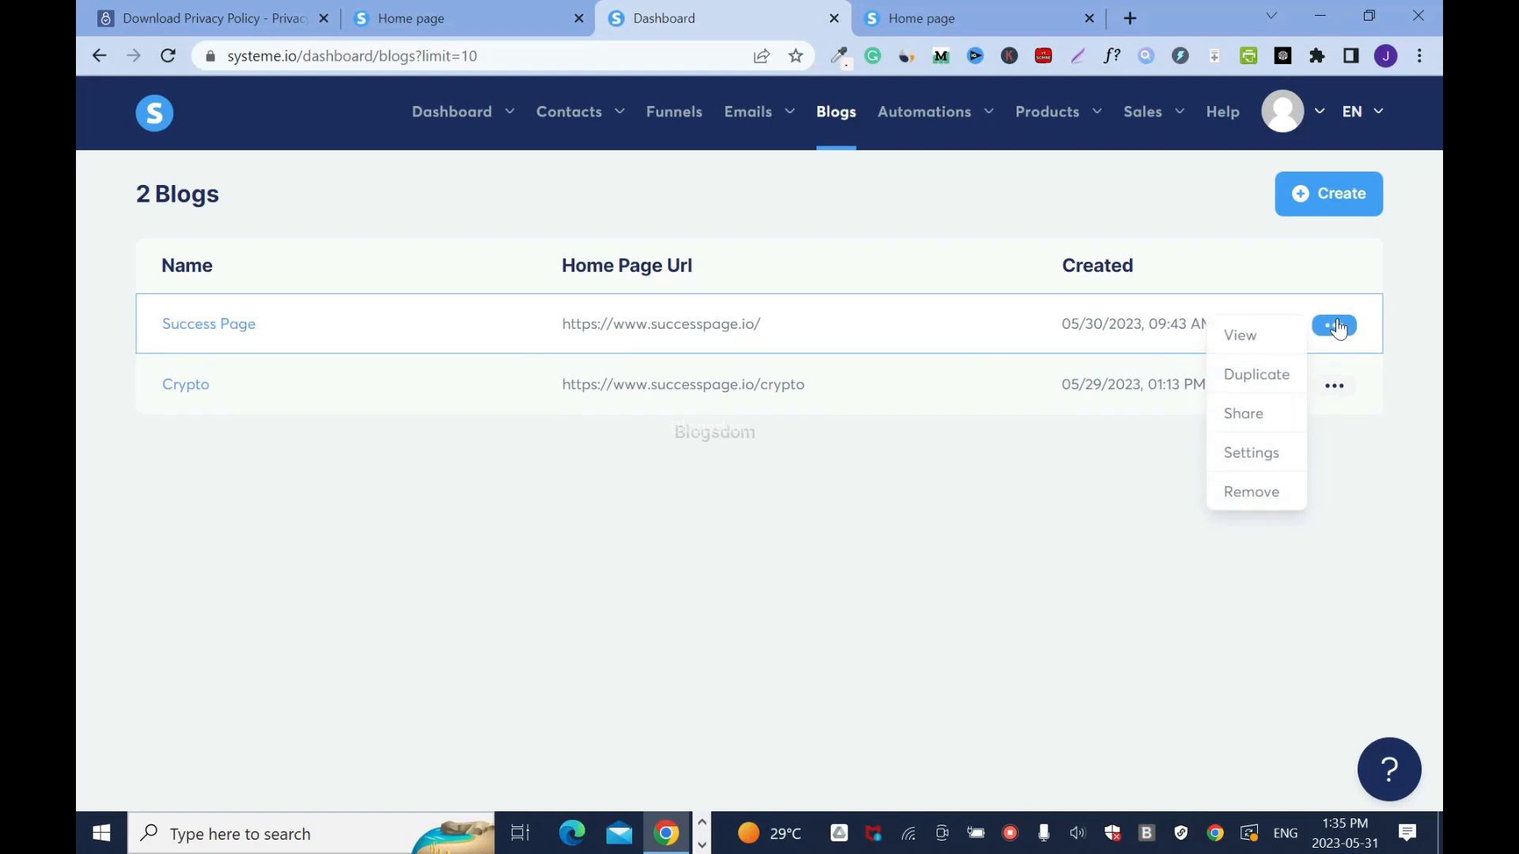
left_click(203, 328)
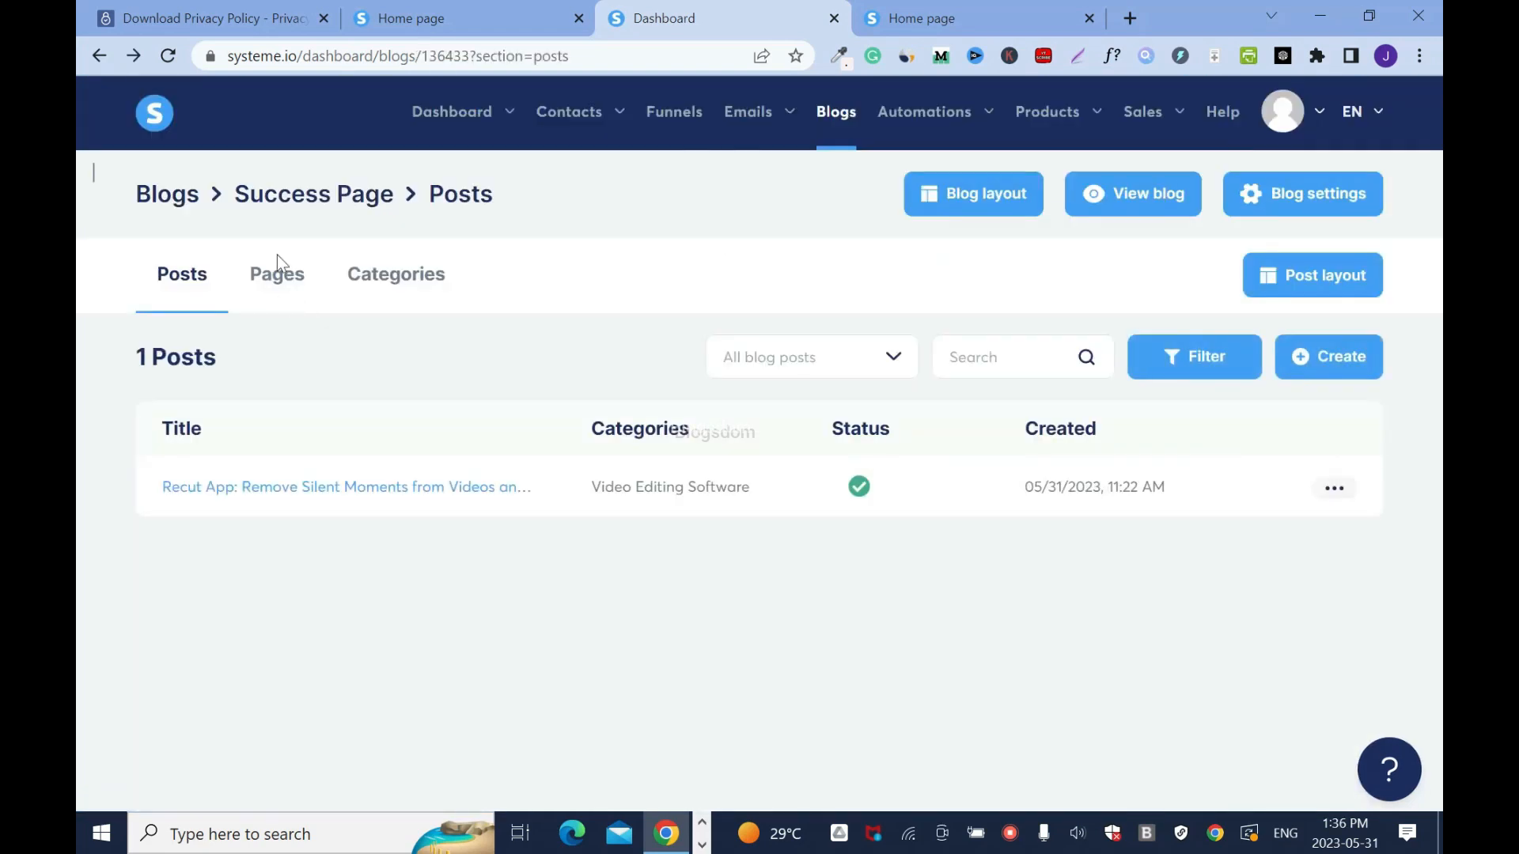
left_click(277, 279)
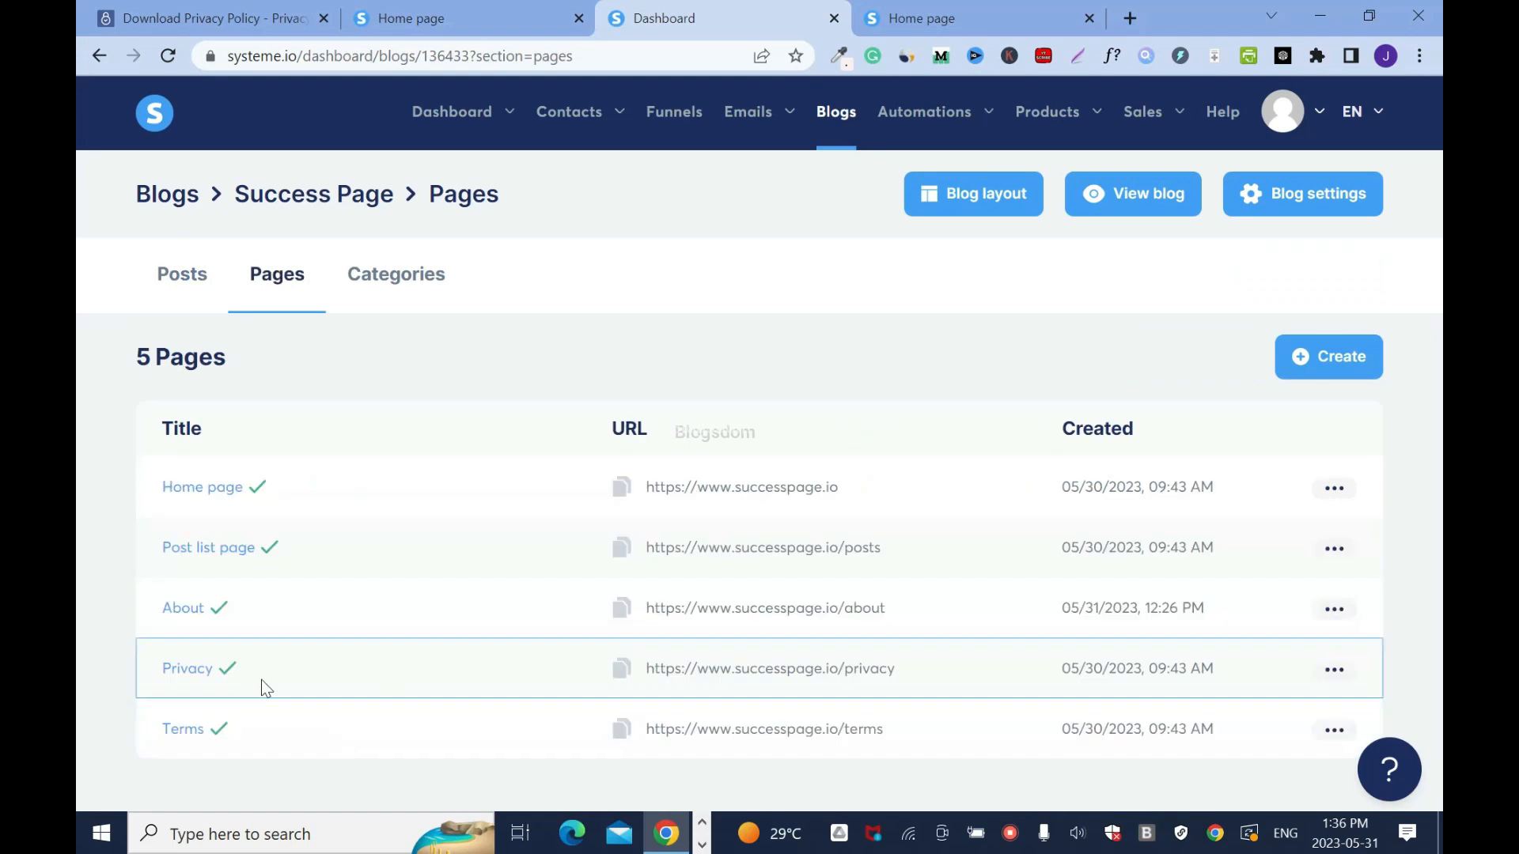
left_click(189, 678)
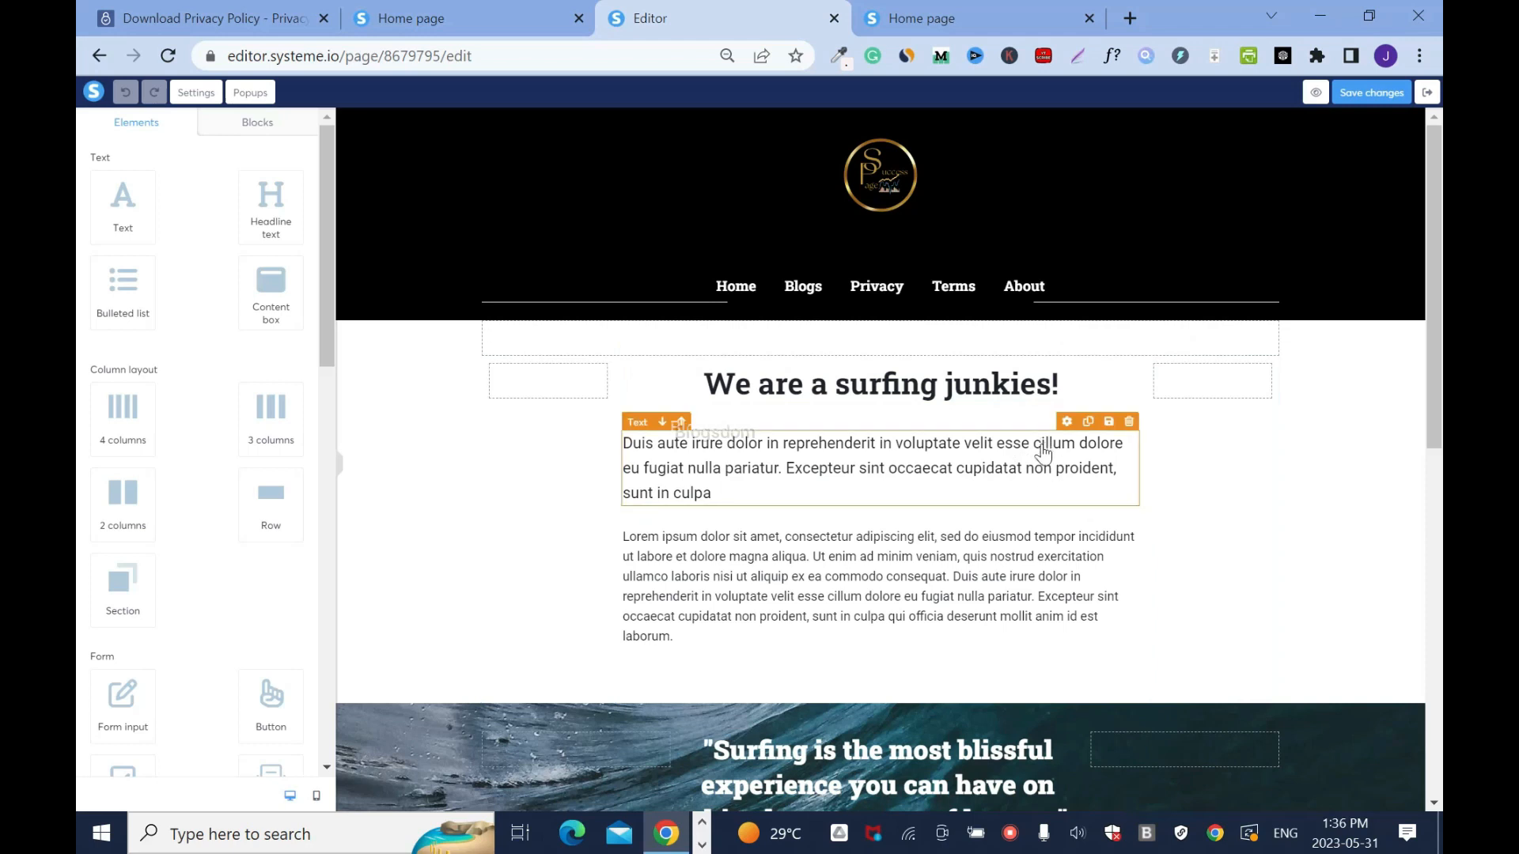
Step: Delete the lower placeholder paragraph and replace the remaining paragraph below the heading with the copied privacy policy text
left_click(1129, 518)
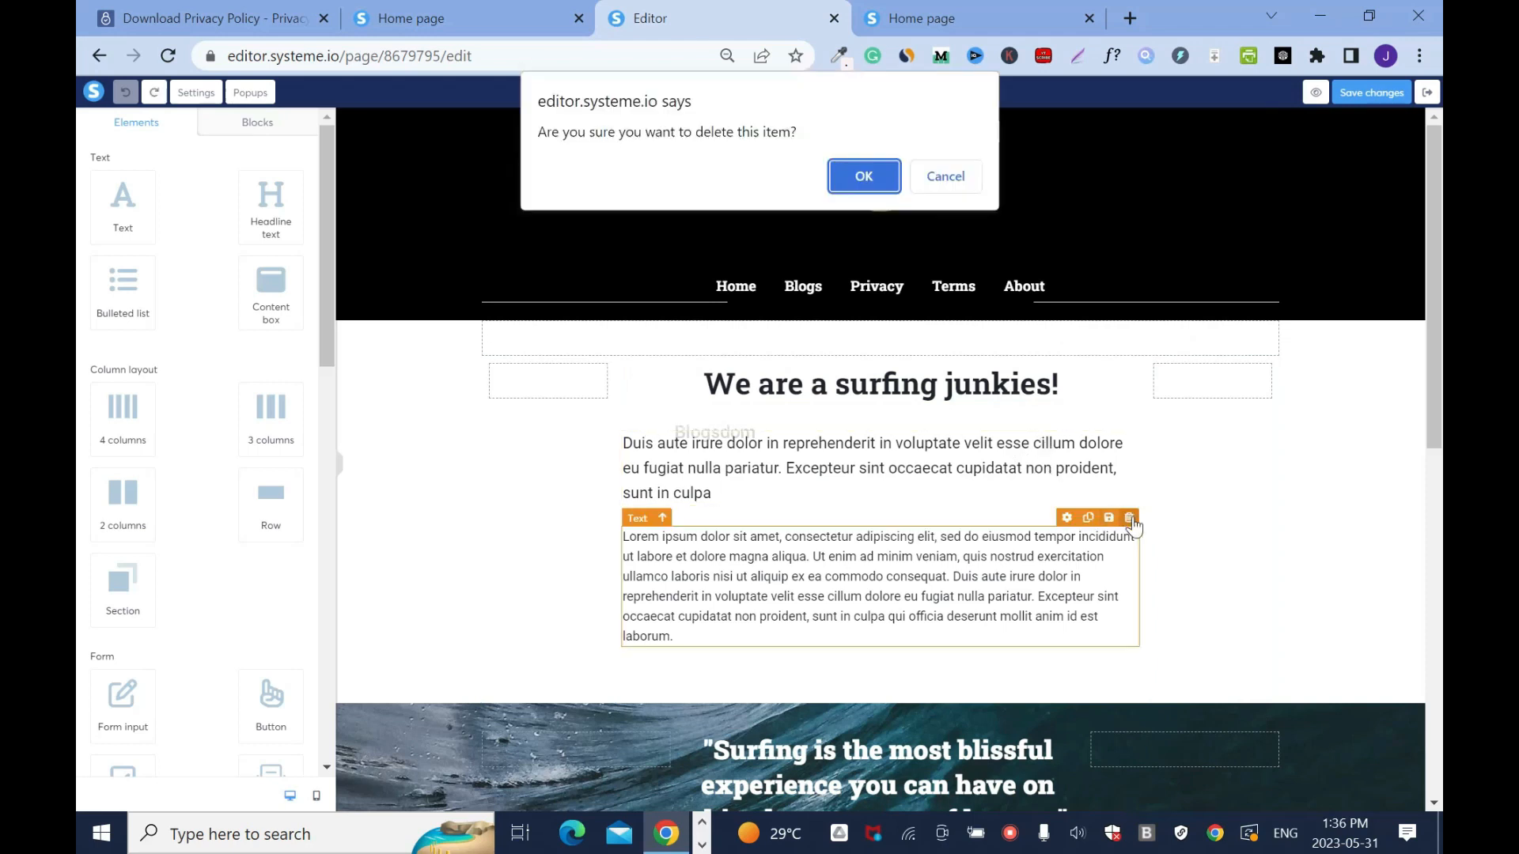
left_click(855, 178)
left_click(965, 472)
double_click(969, 470)
key("ctrl+a")
key("BackSpace")
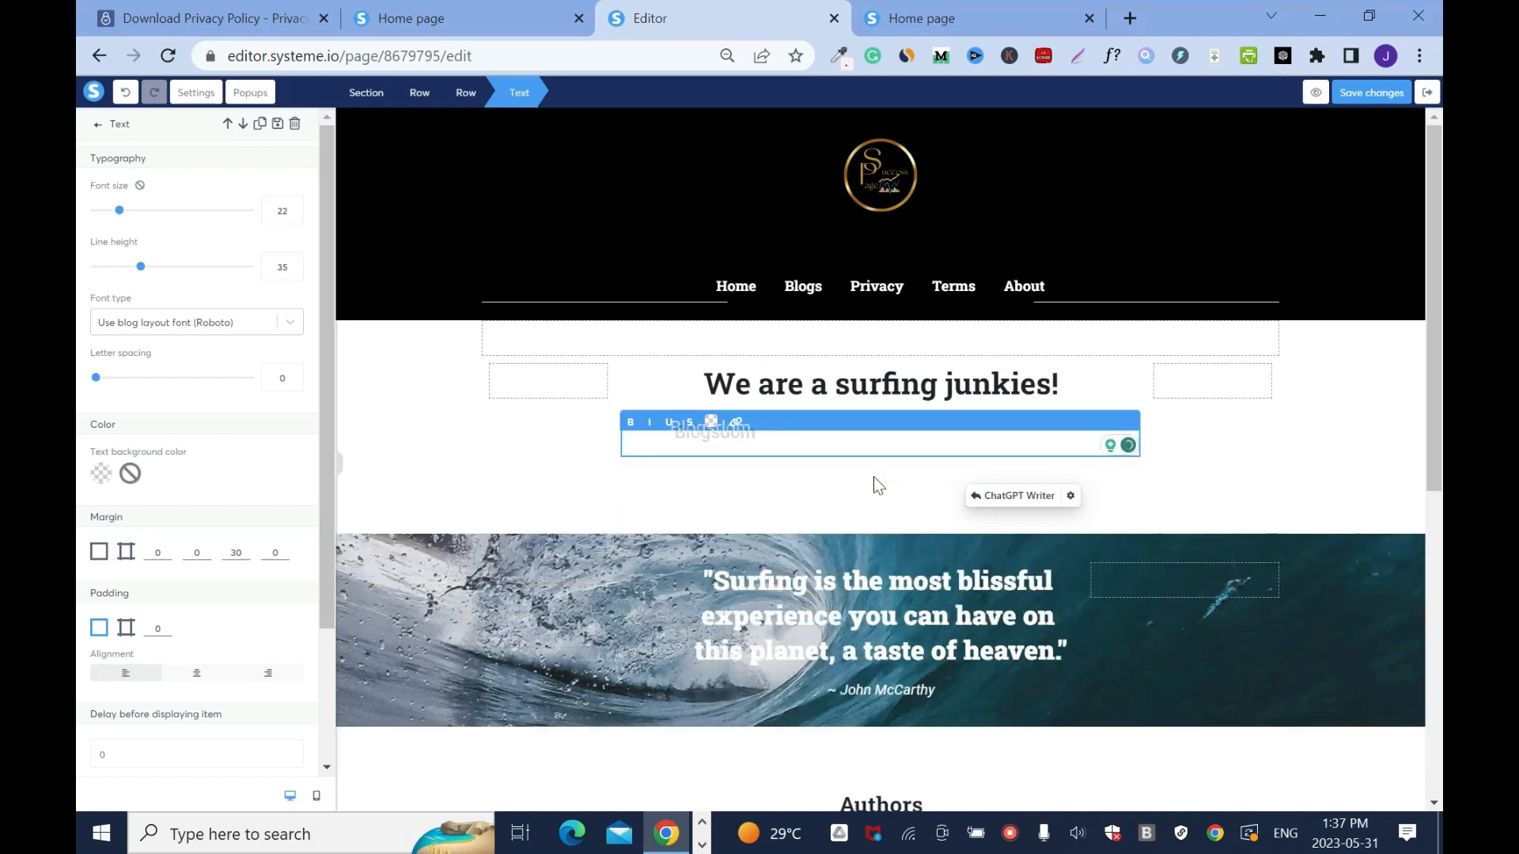
key("ctrl+v")
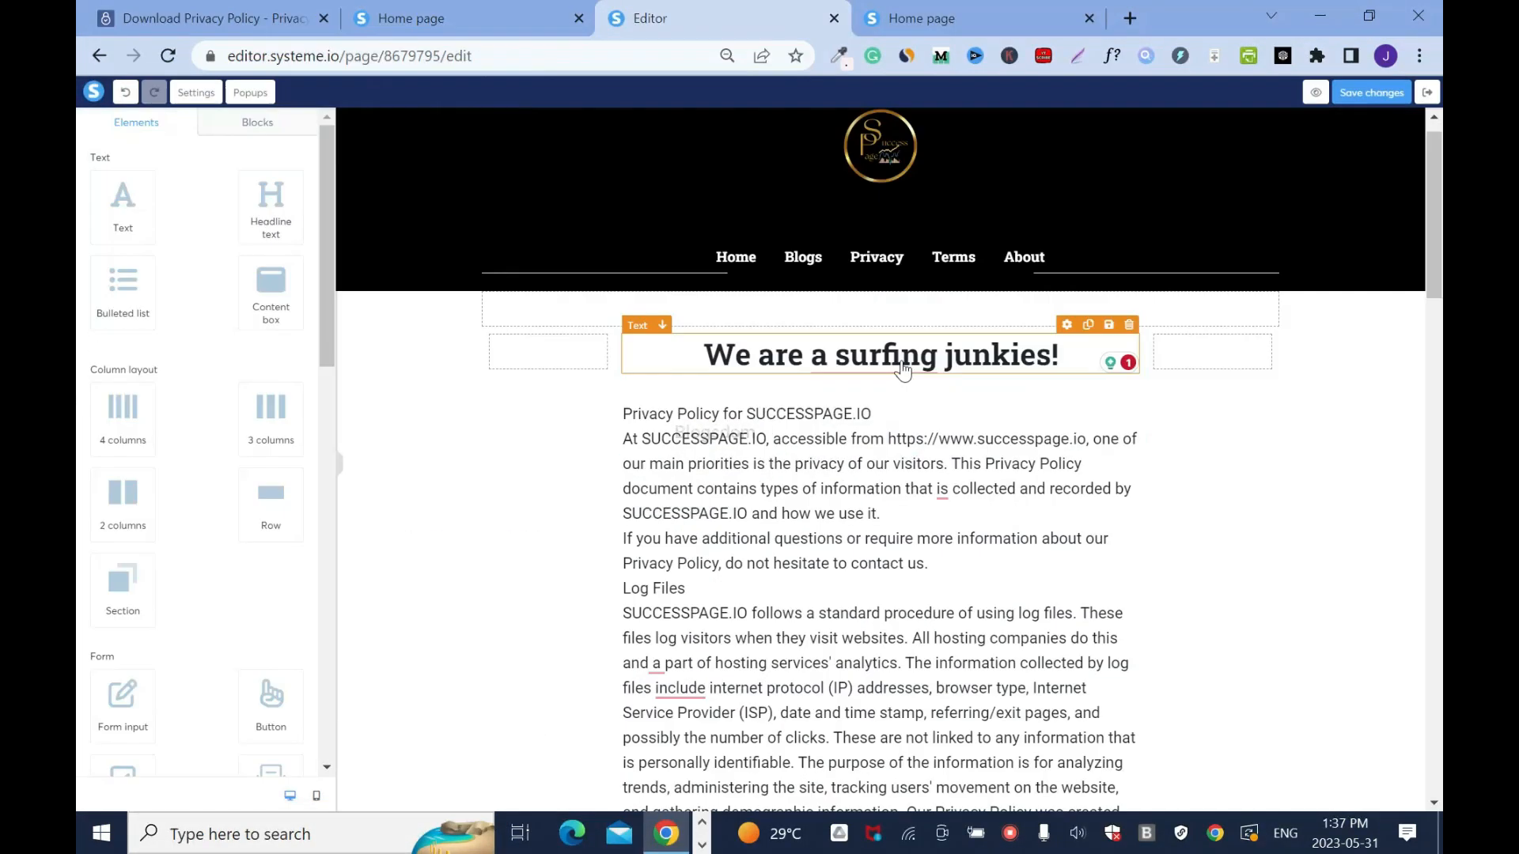
Step: Change the "We are a surfing junkies!" heading to "Privacy Policy" and reload the live successpage.io home page
triple_click(902, 361)
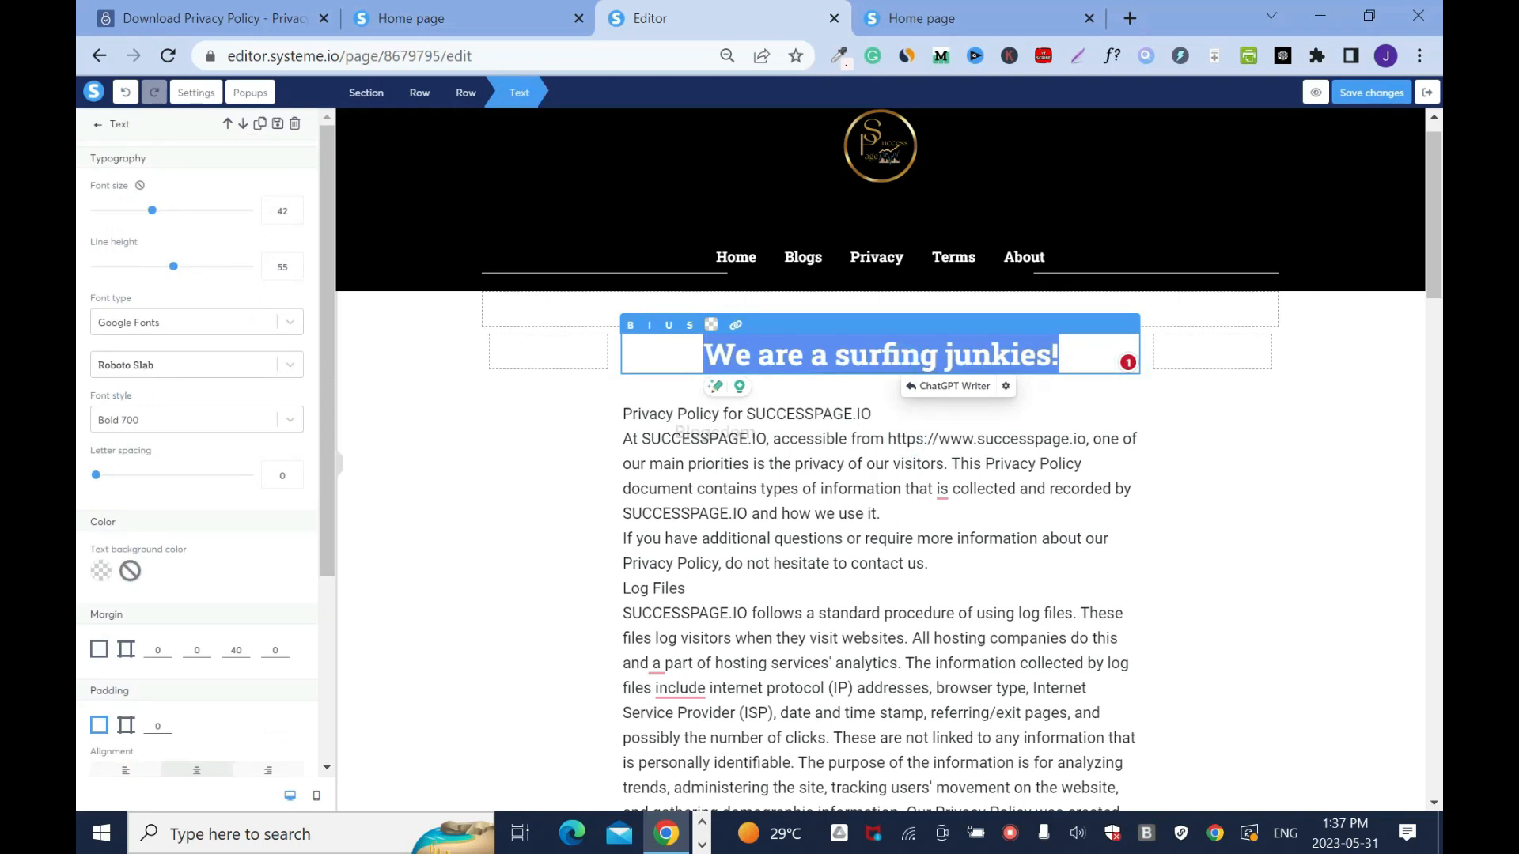
type("Privac")
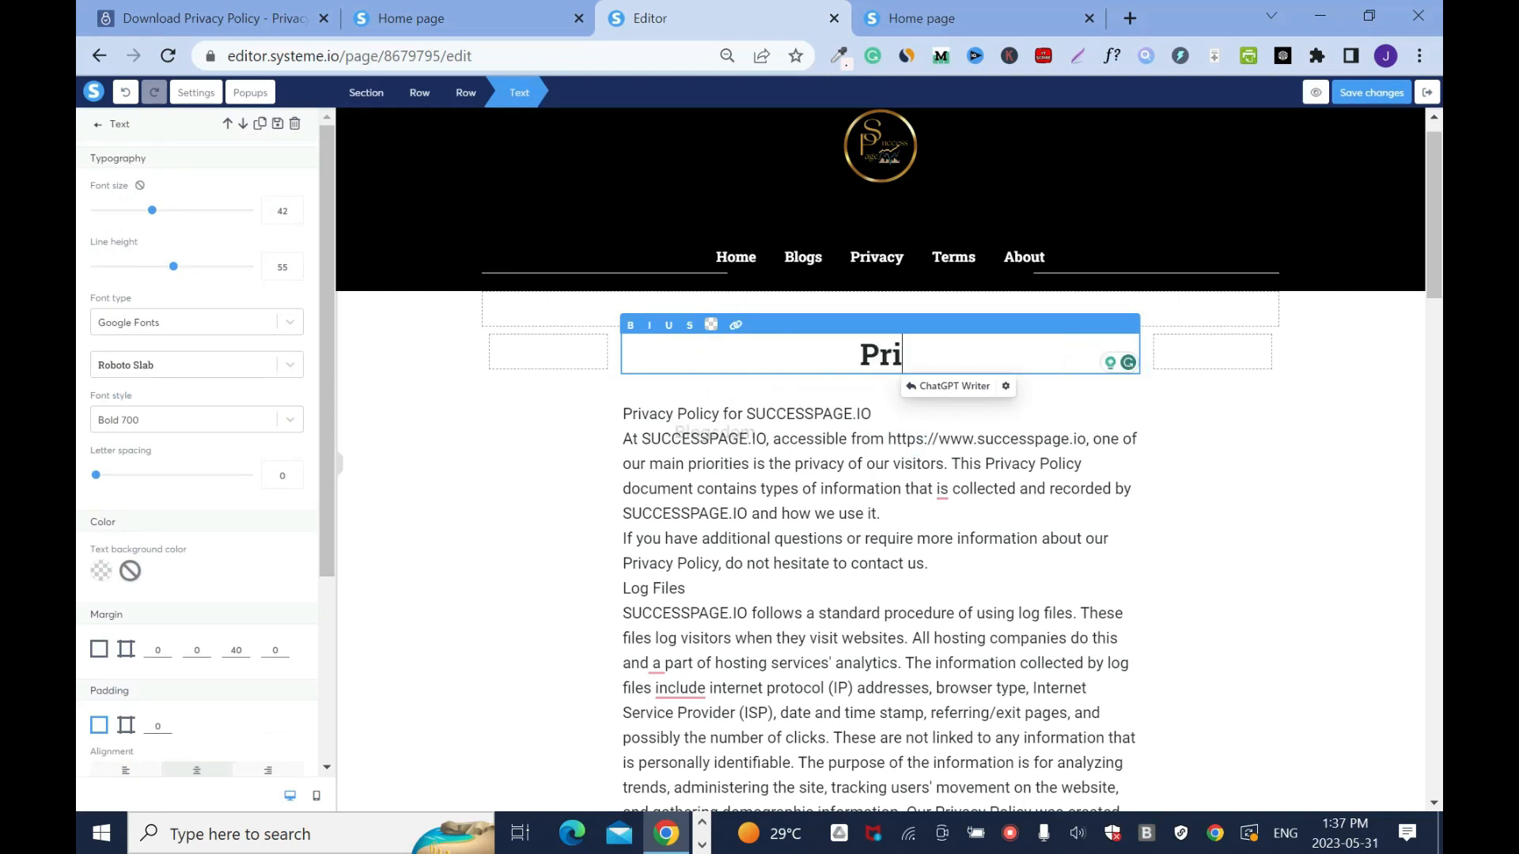
type("Policy")
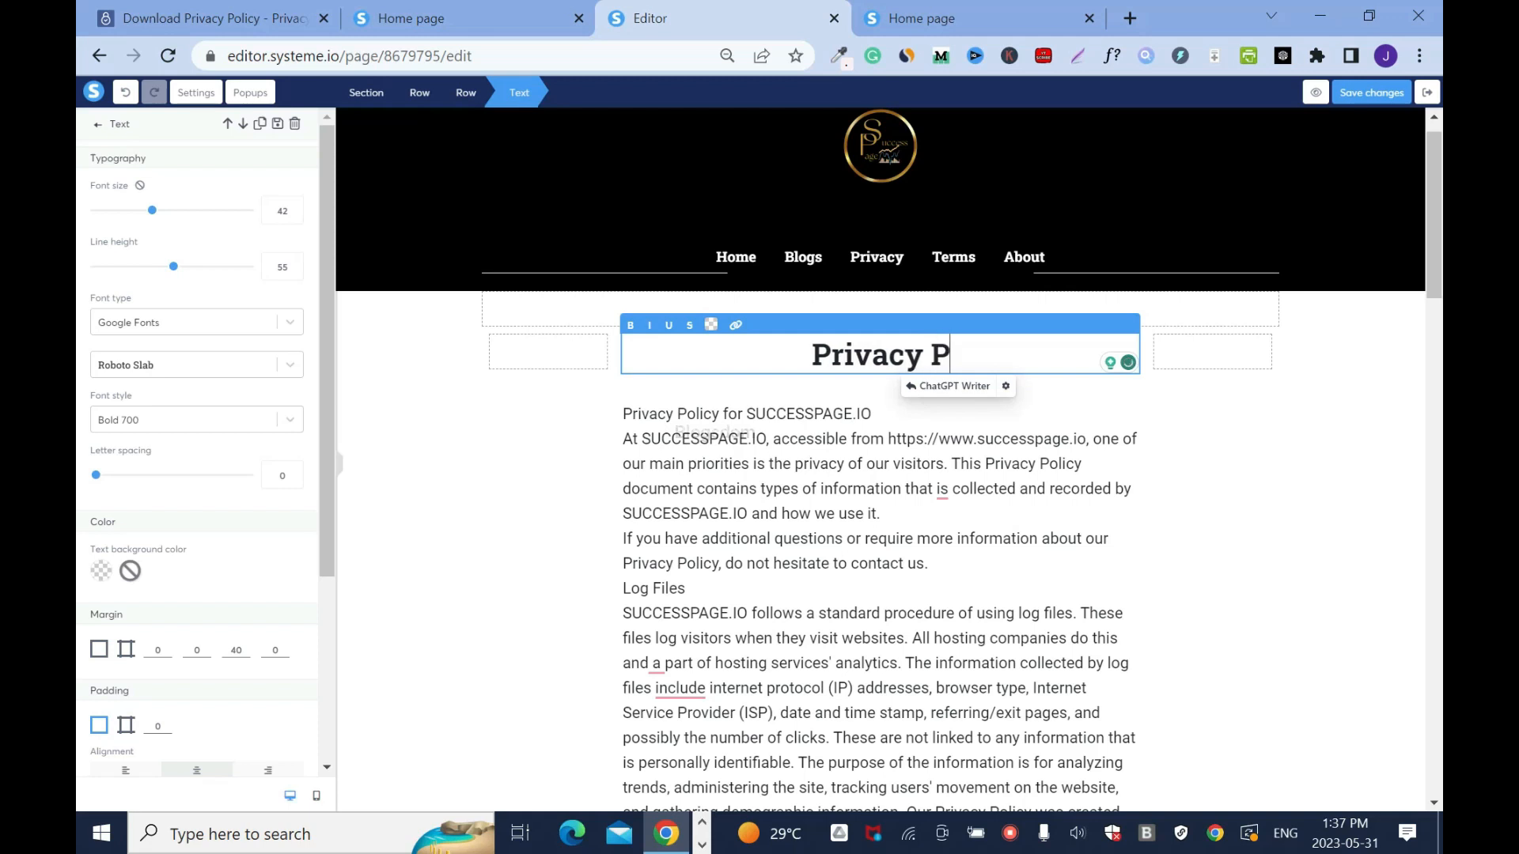
left_click(942, 524)
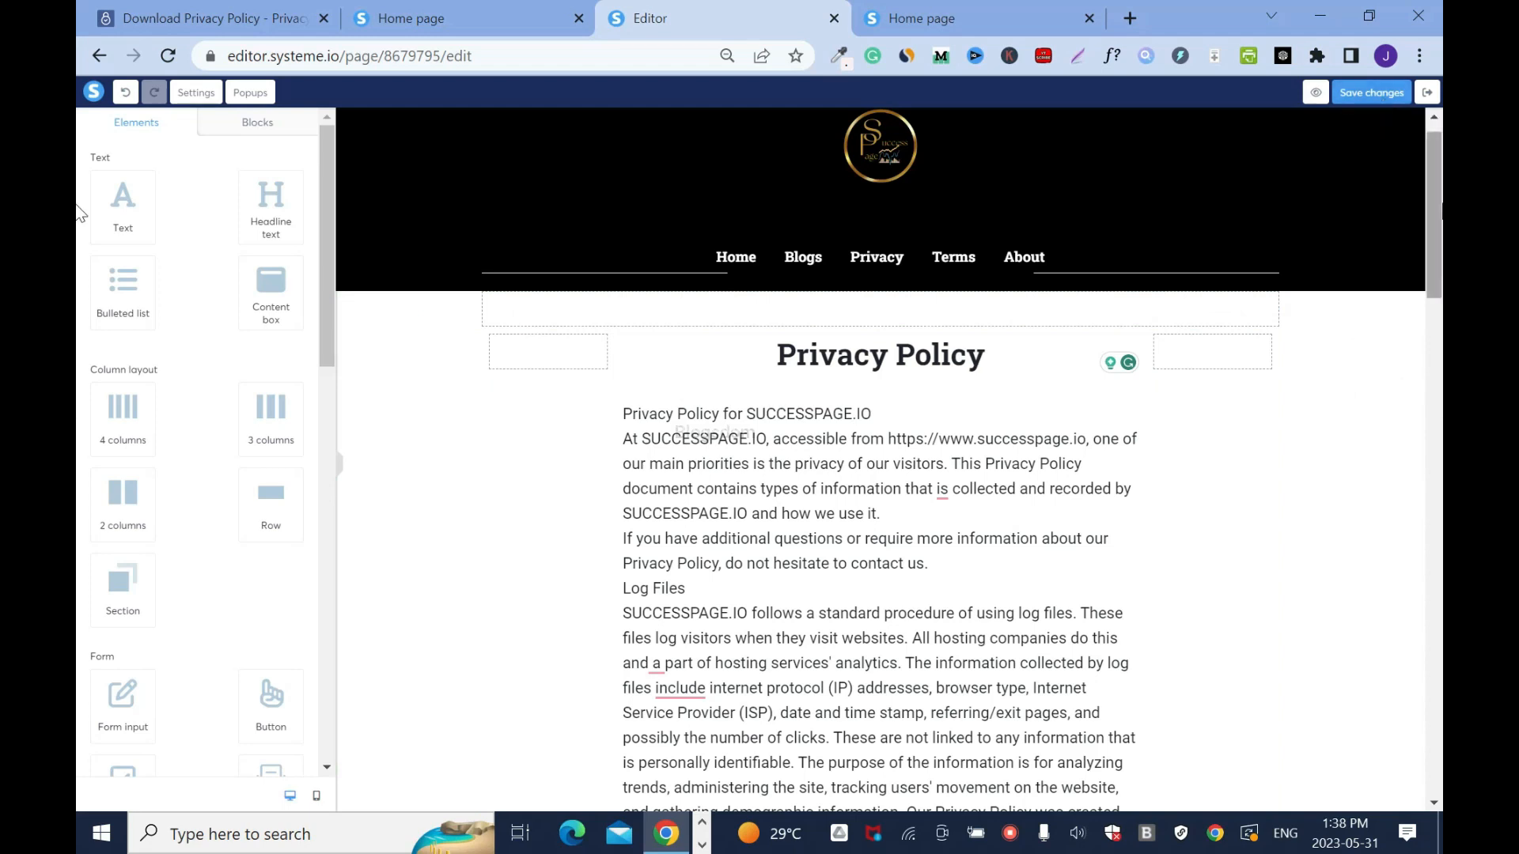
left_click(425, 12)
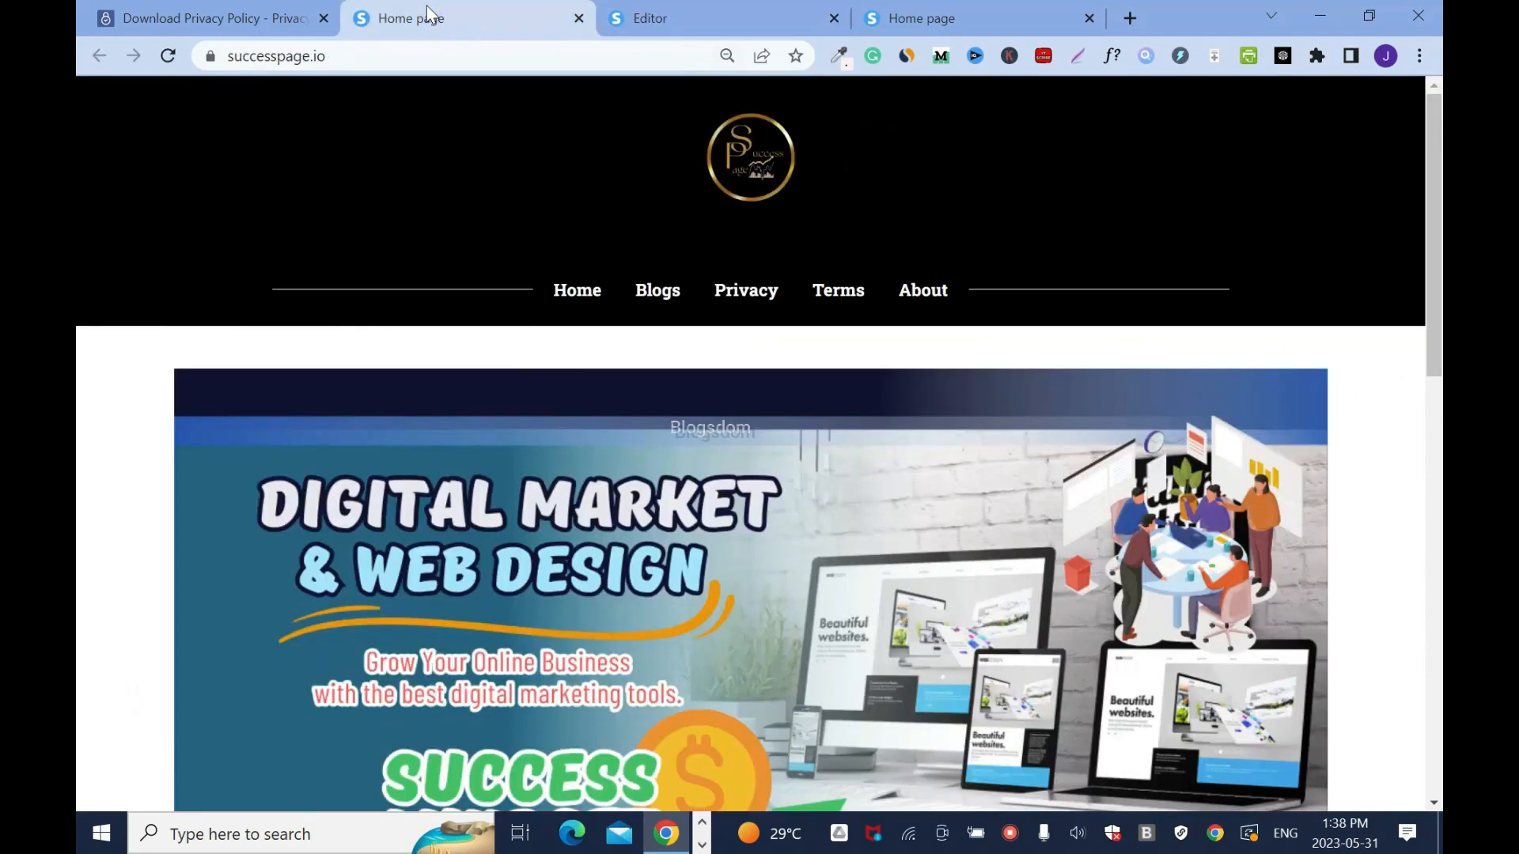
left_click(174, 55)
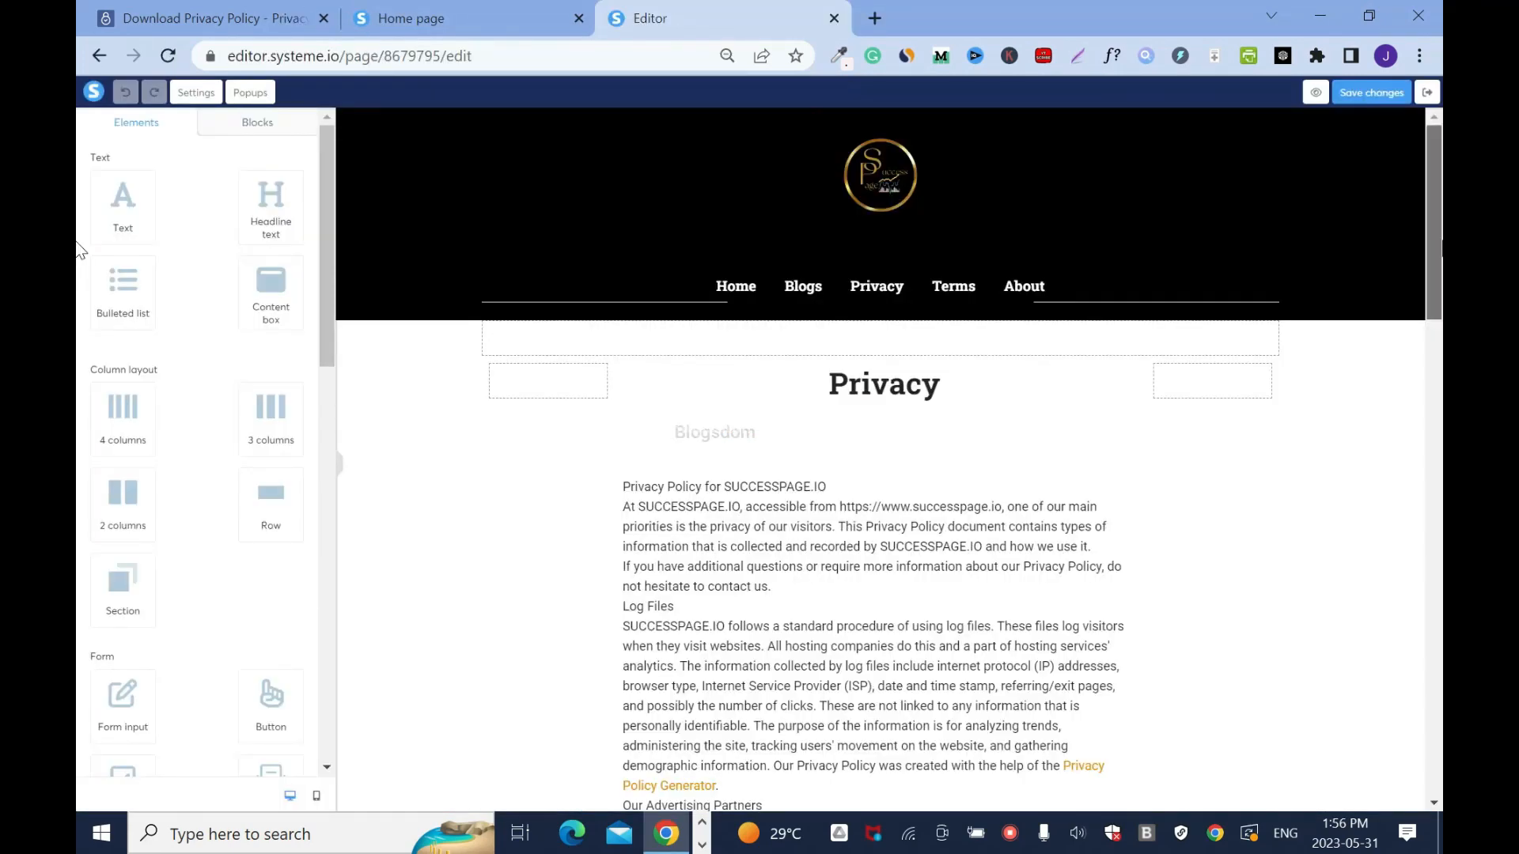
Step: Delete the row of three author portraits under the Authors heading and save the Privacy page
scroll(79, 250, "down", 10)
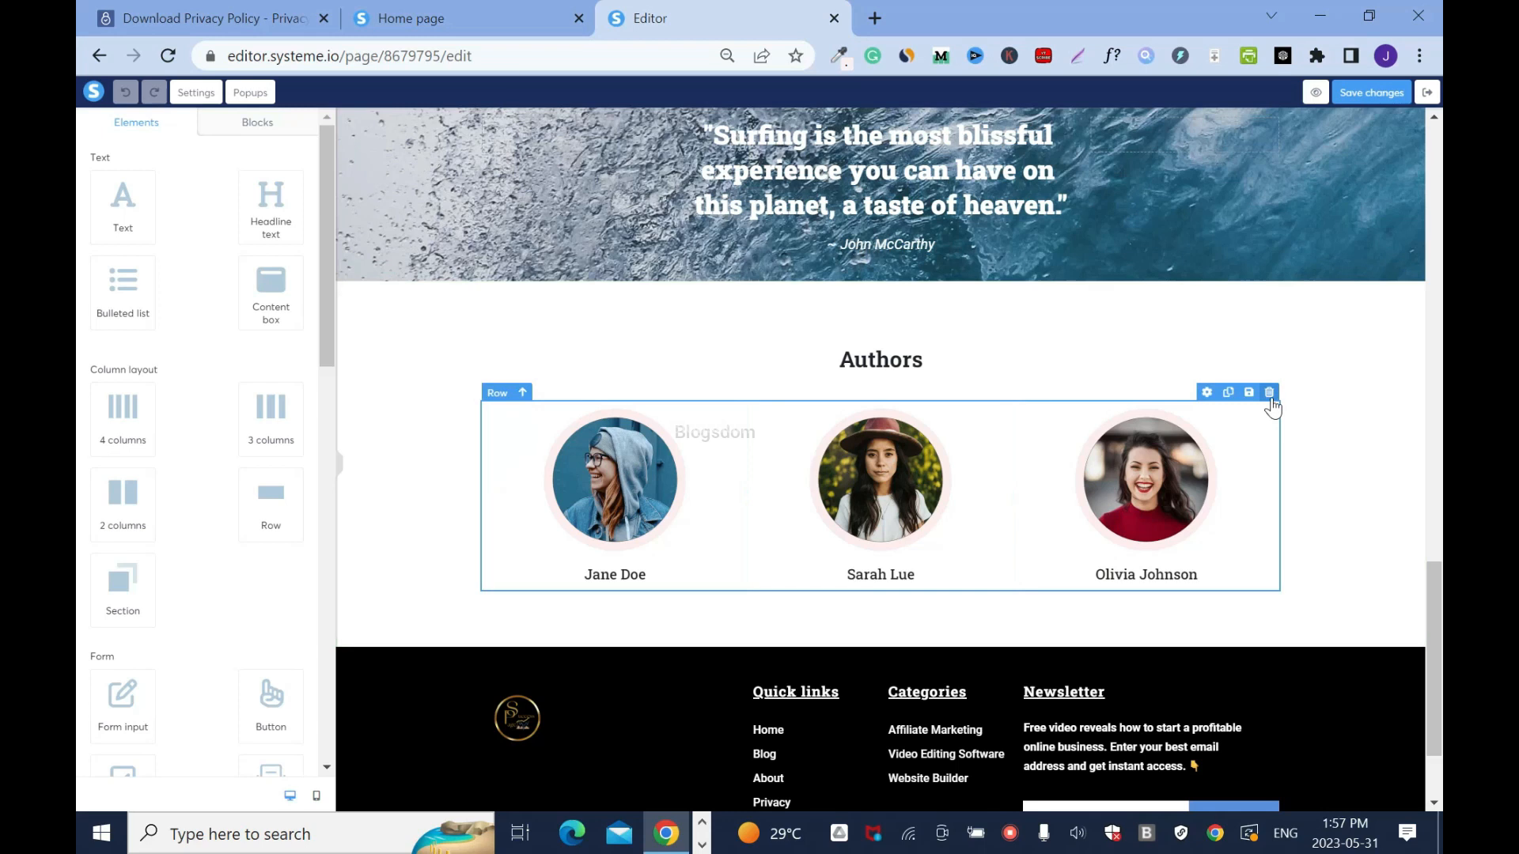
left_click(1269, 396)
left_click(867, 178)
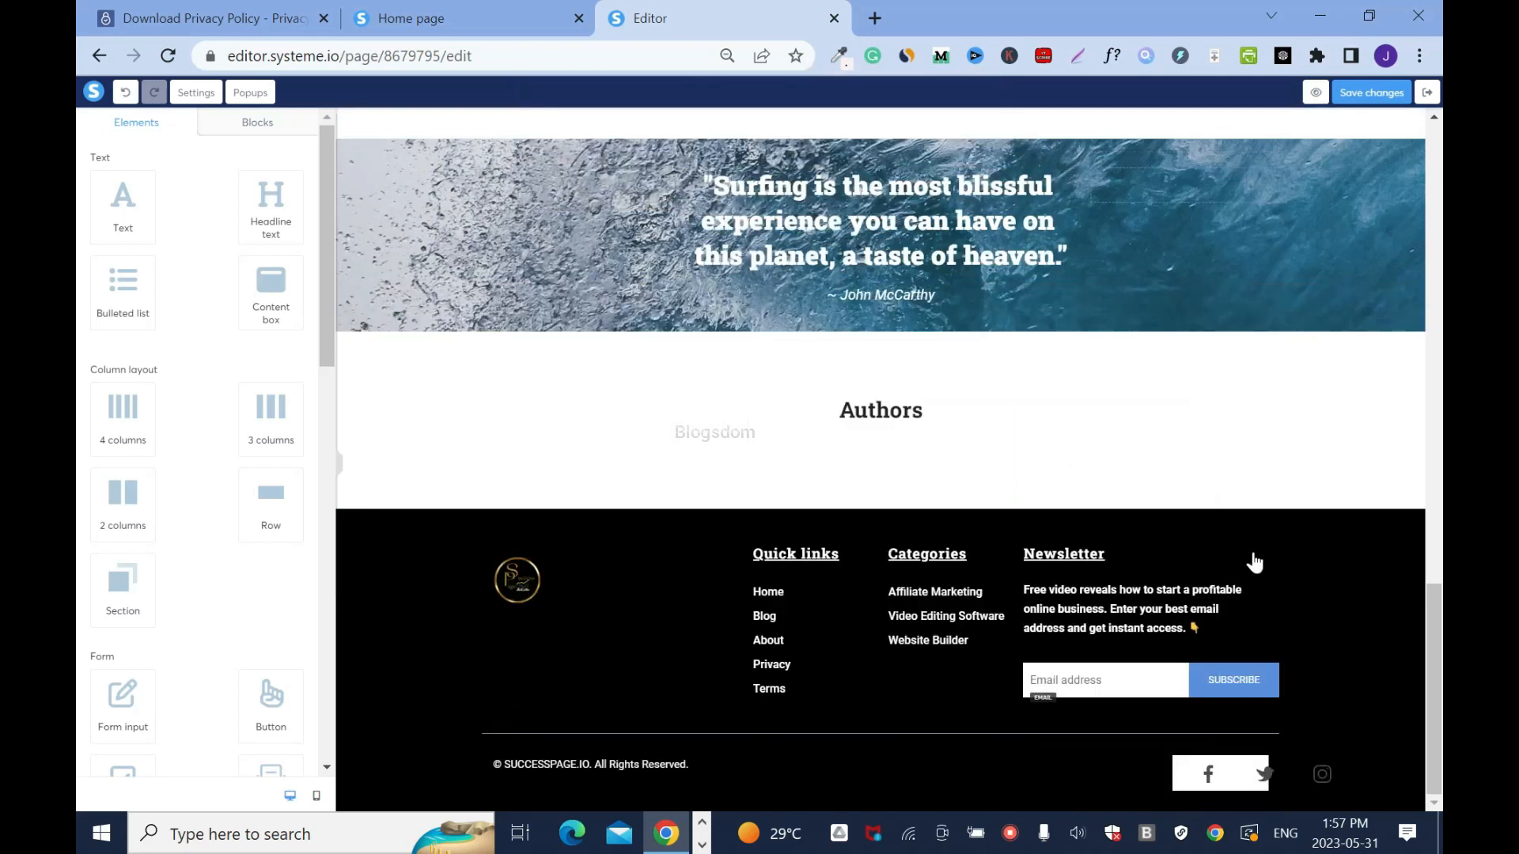
left_click(1383, 95)
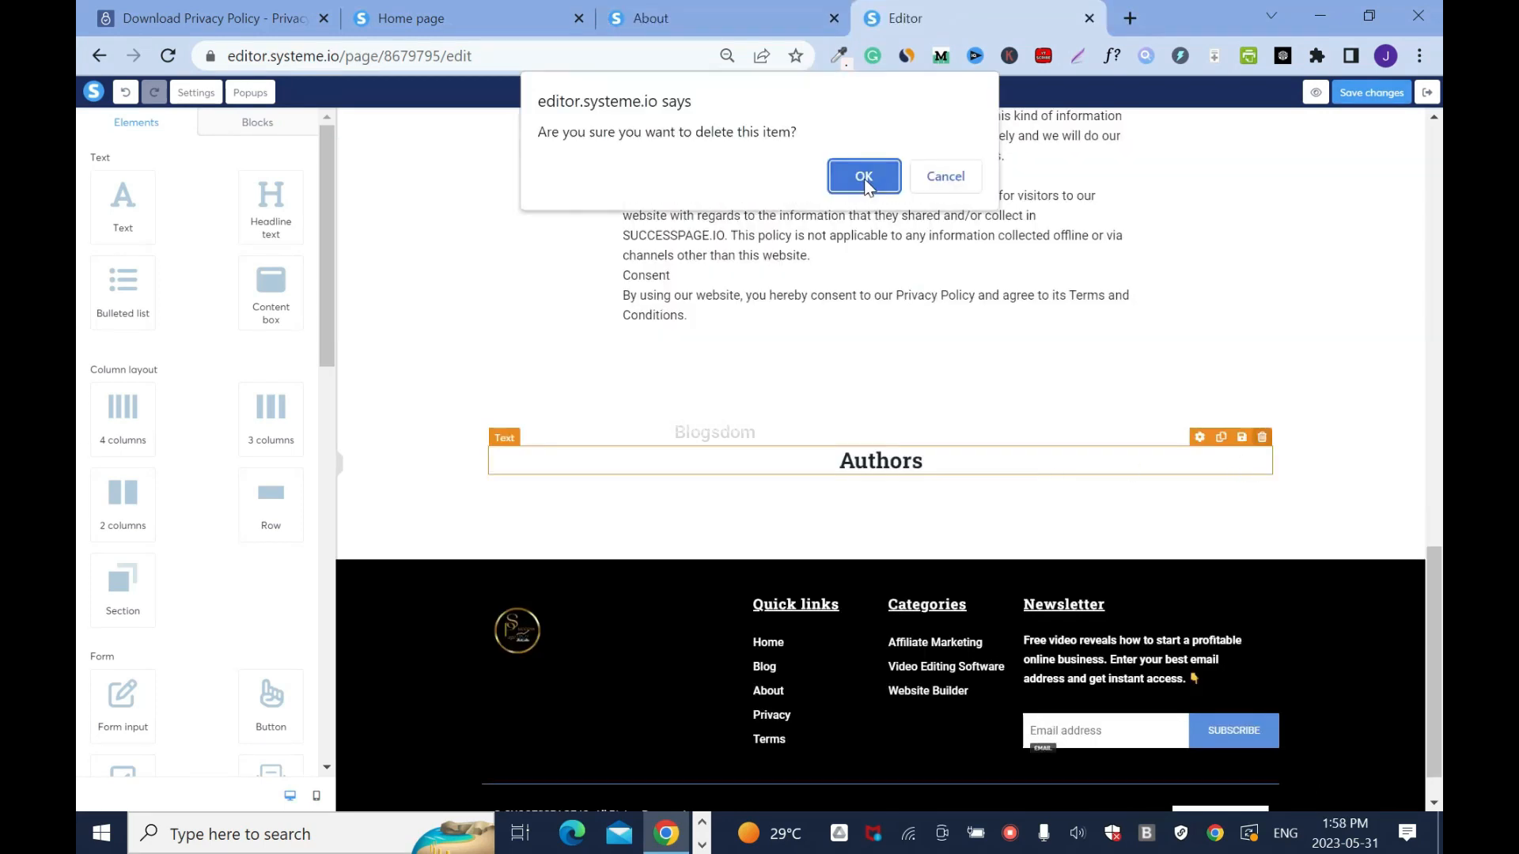
Step: Delete the Authors heading and the emptied section between the policy text and the footer, and save the changes
left_click(864, 177)
left_click(1261, 437)
left_click(871, 177)
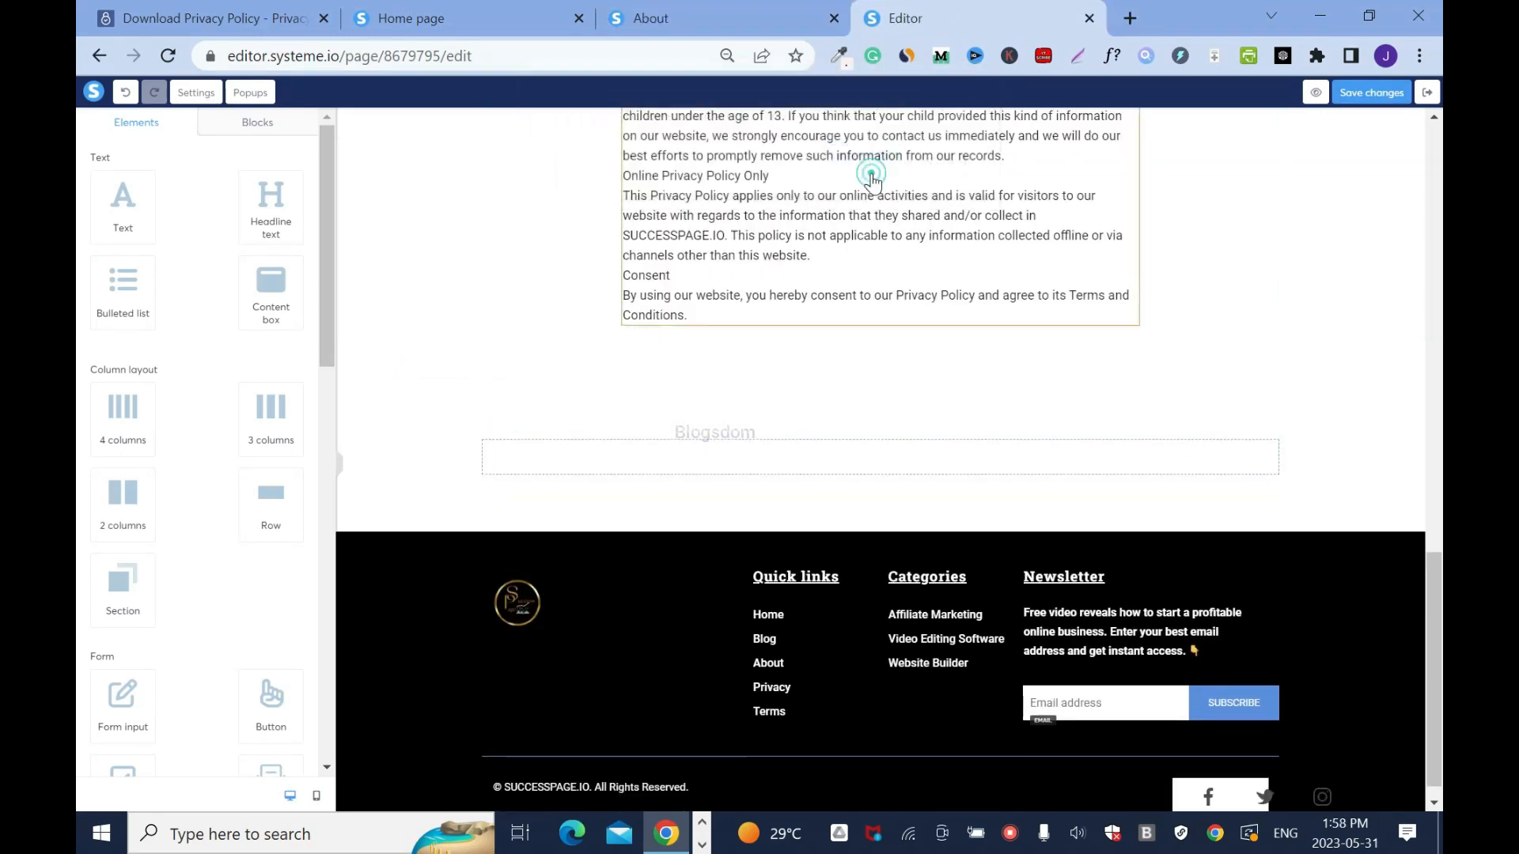
left_click(1411, 375)
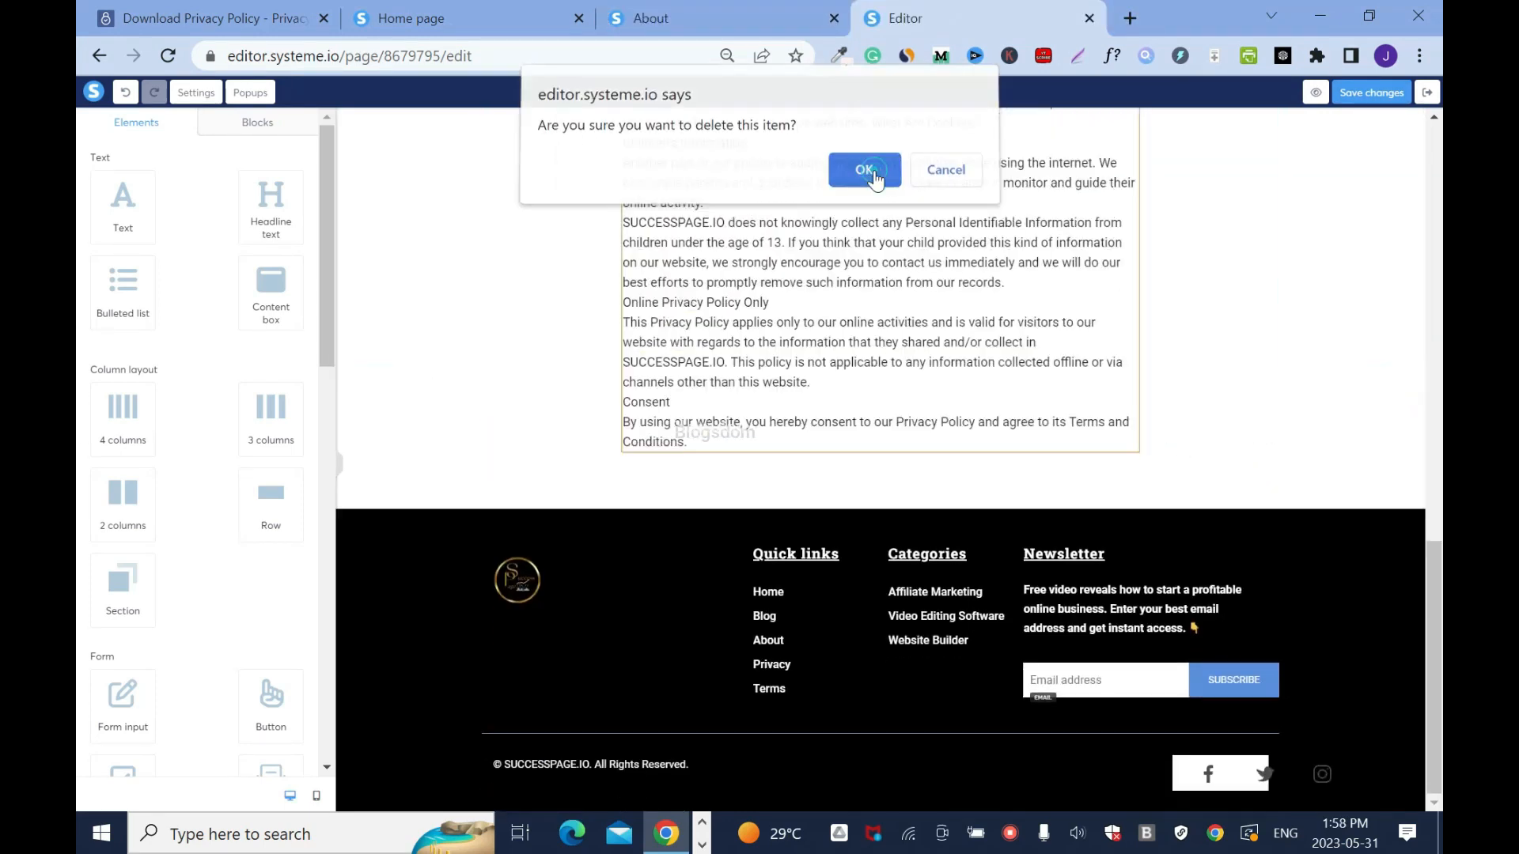
left_click(871, 175)
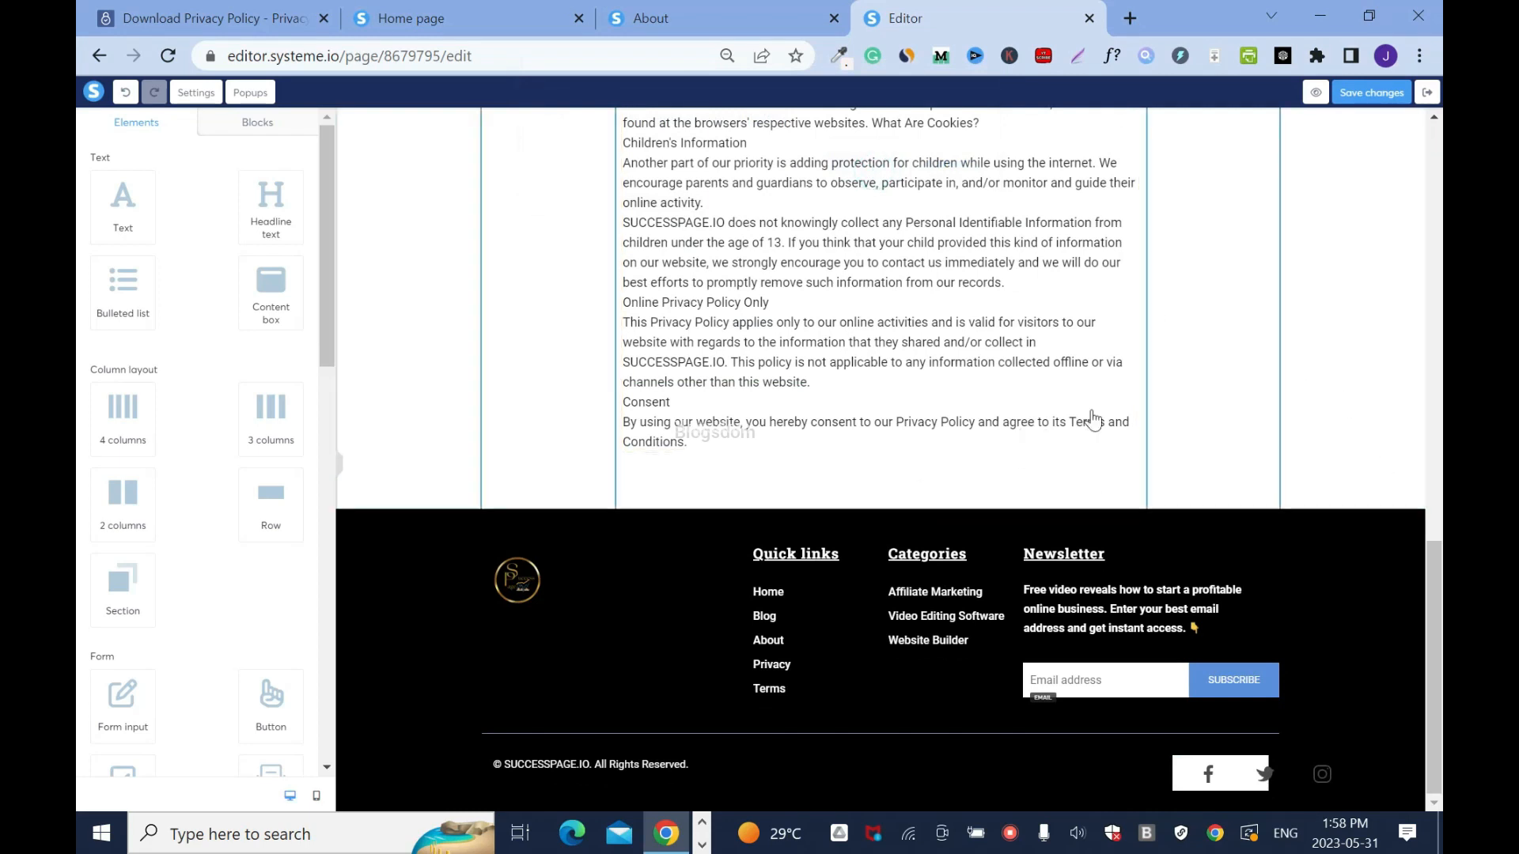
left_click(1368, 98)
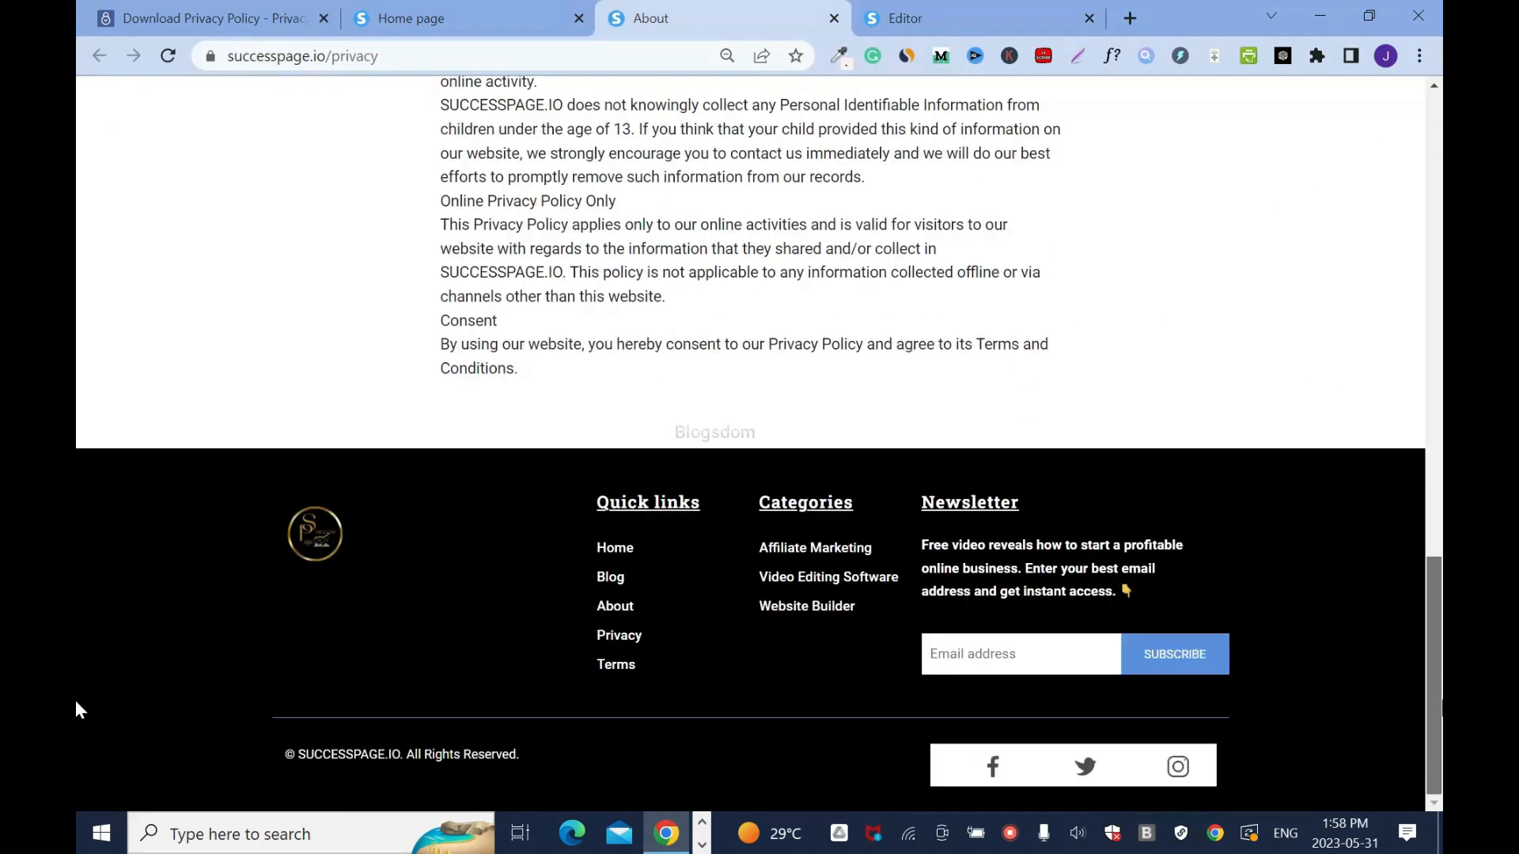
Step: Reload the live Privacy page to check the published edits, and close it
key("F5")
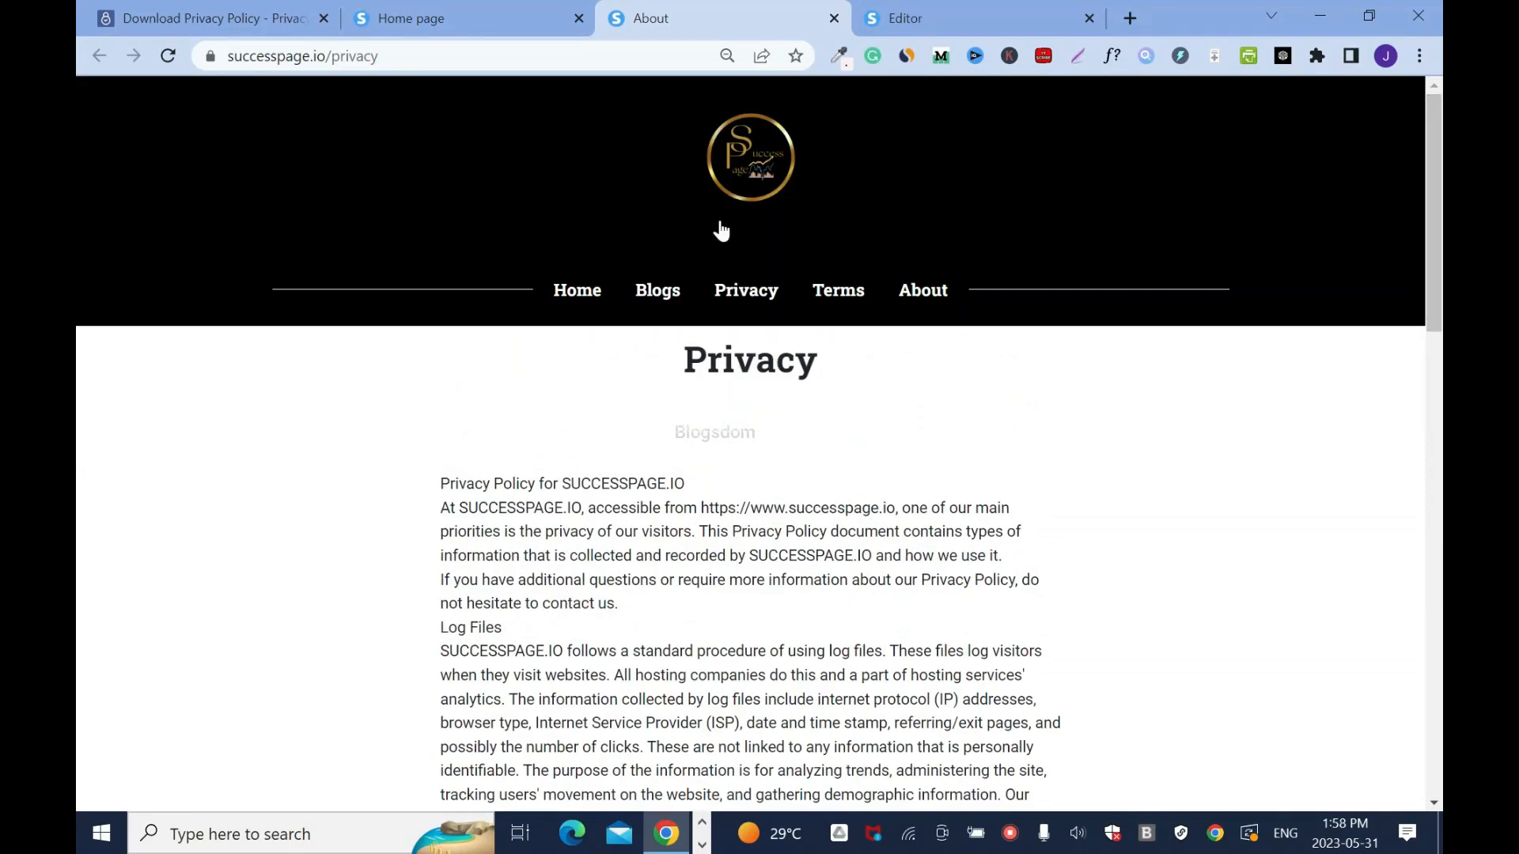
left_click(834, 19)
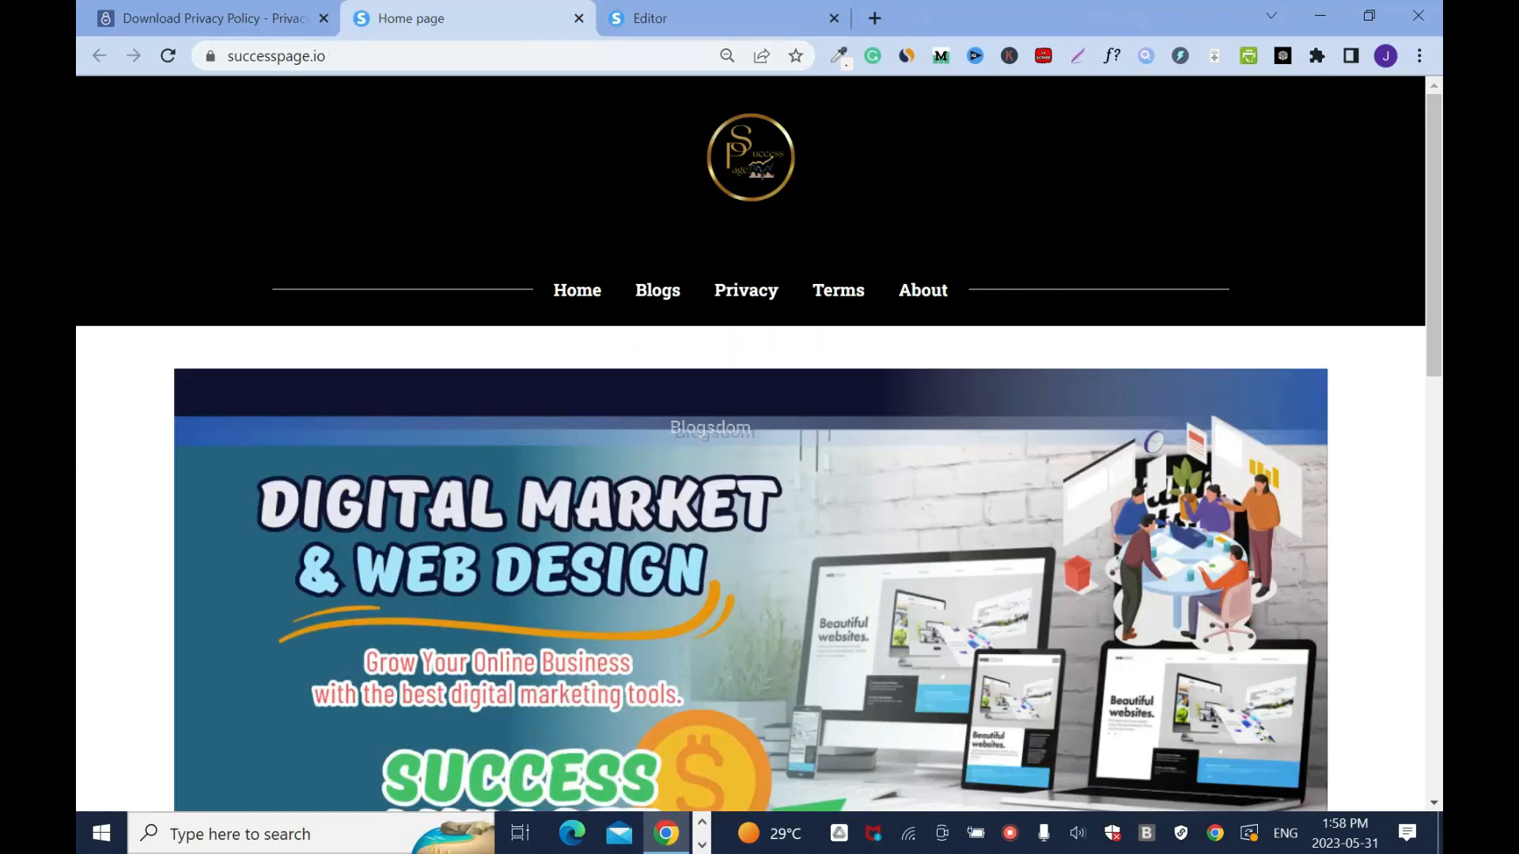
Step: Open the blog's Terms page for editing and delete the "Get in touch" contact form row
left_click(657, 26)
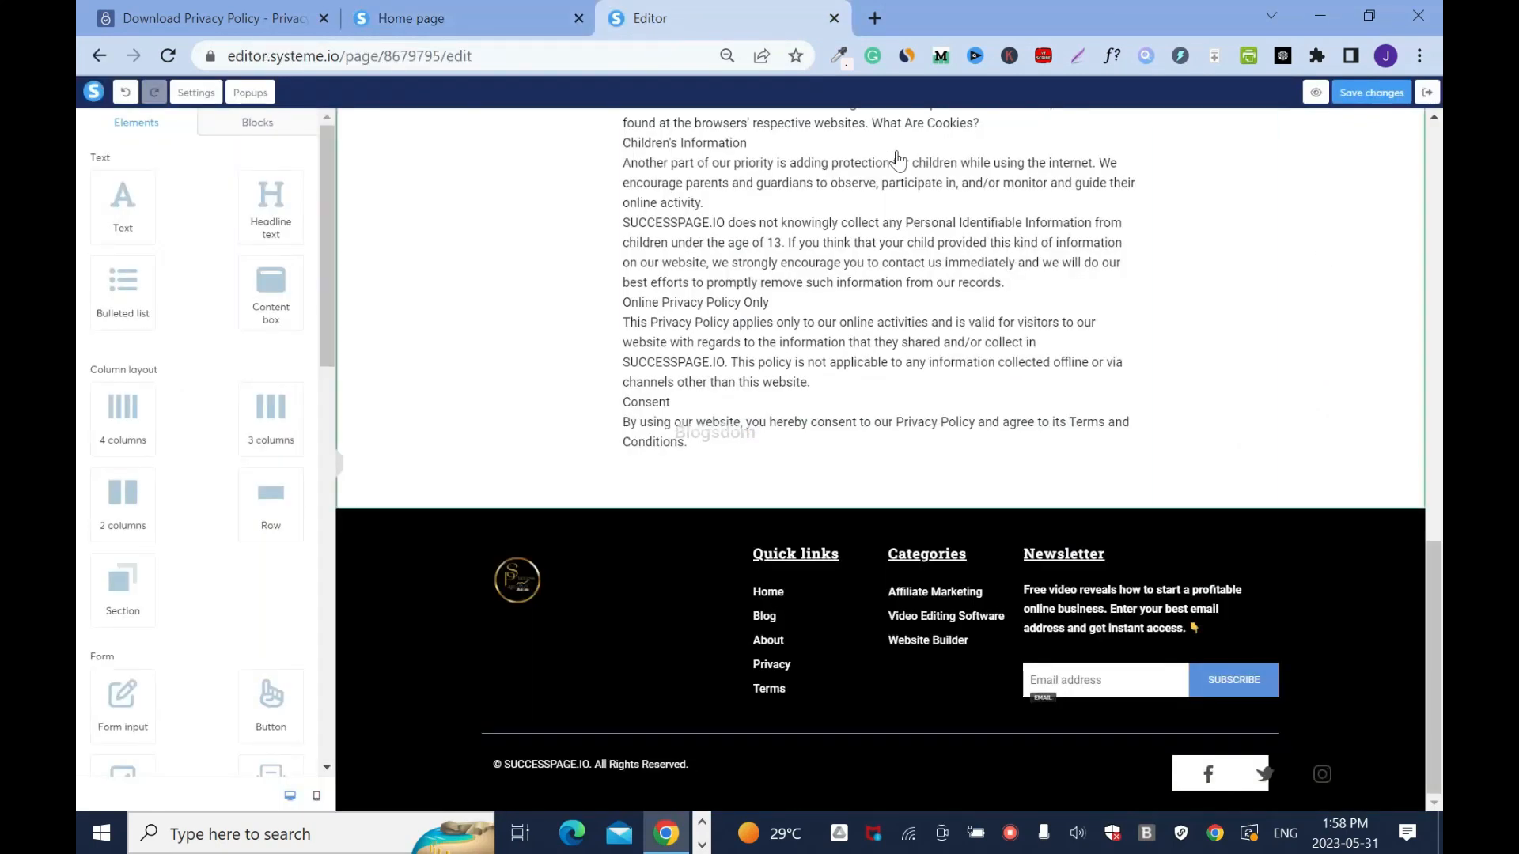
left_click(99, 55)
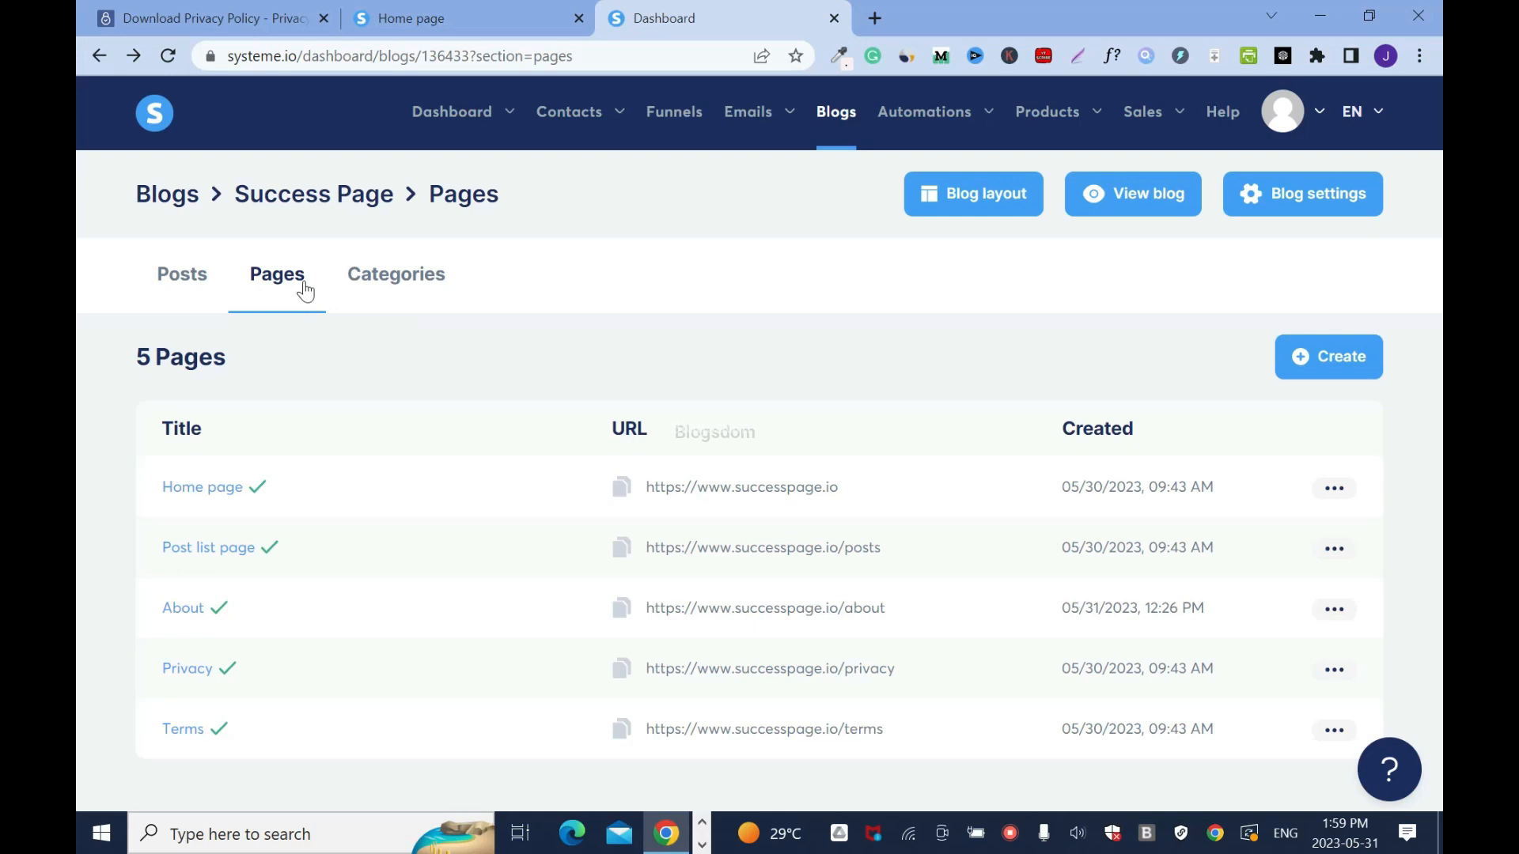
left_click(197, 738)
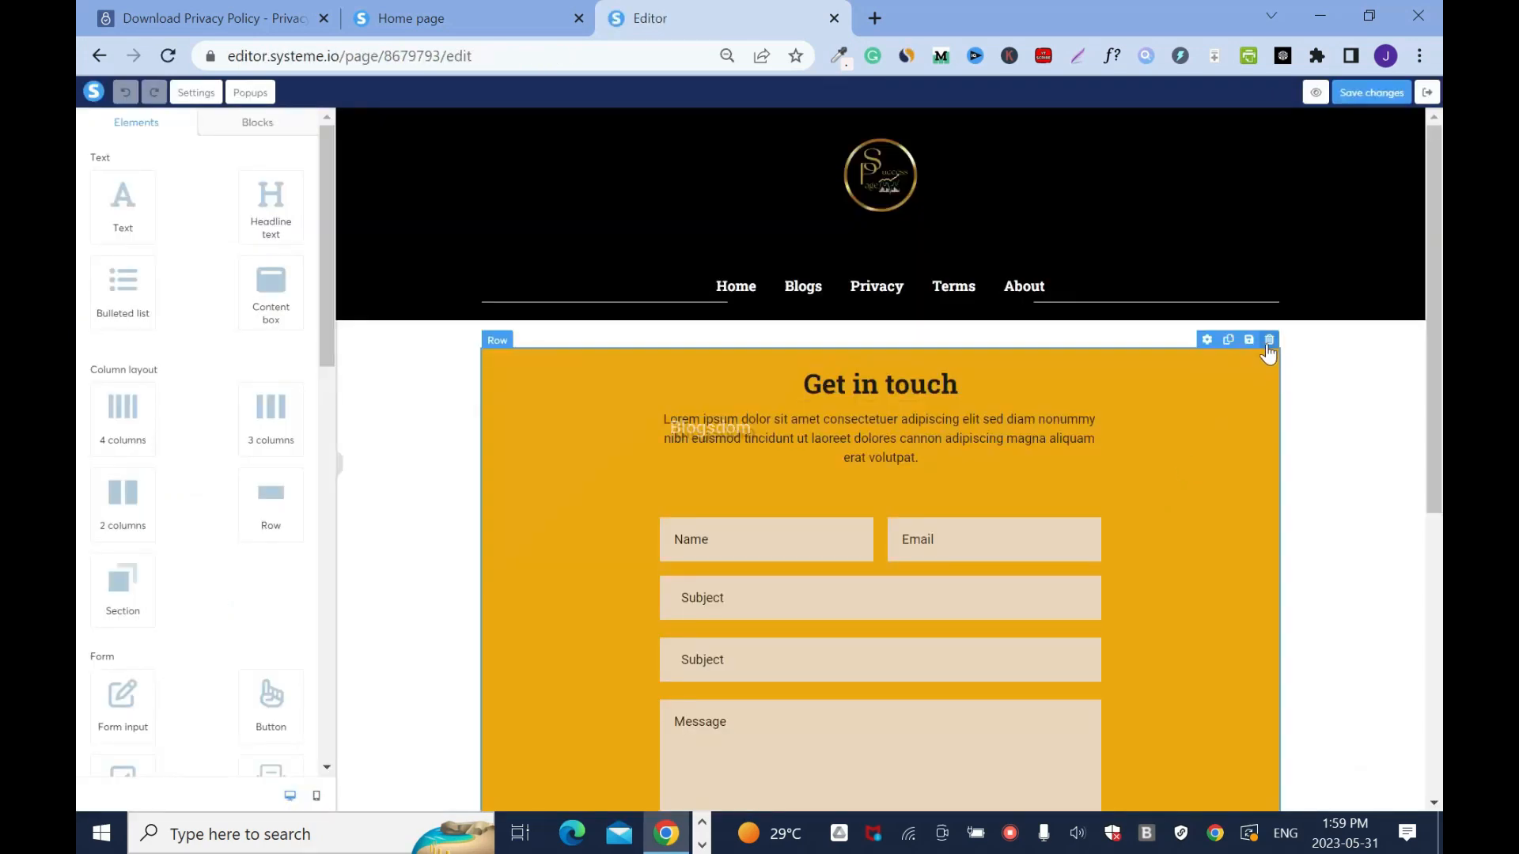
left_click(1269, 340)
key("Return")
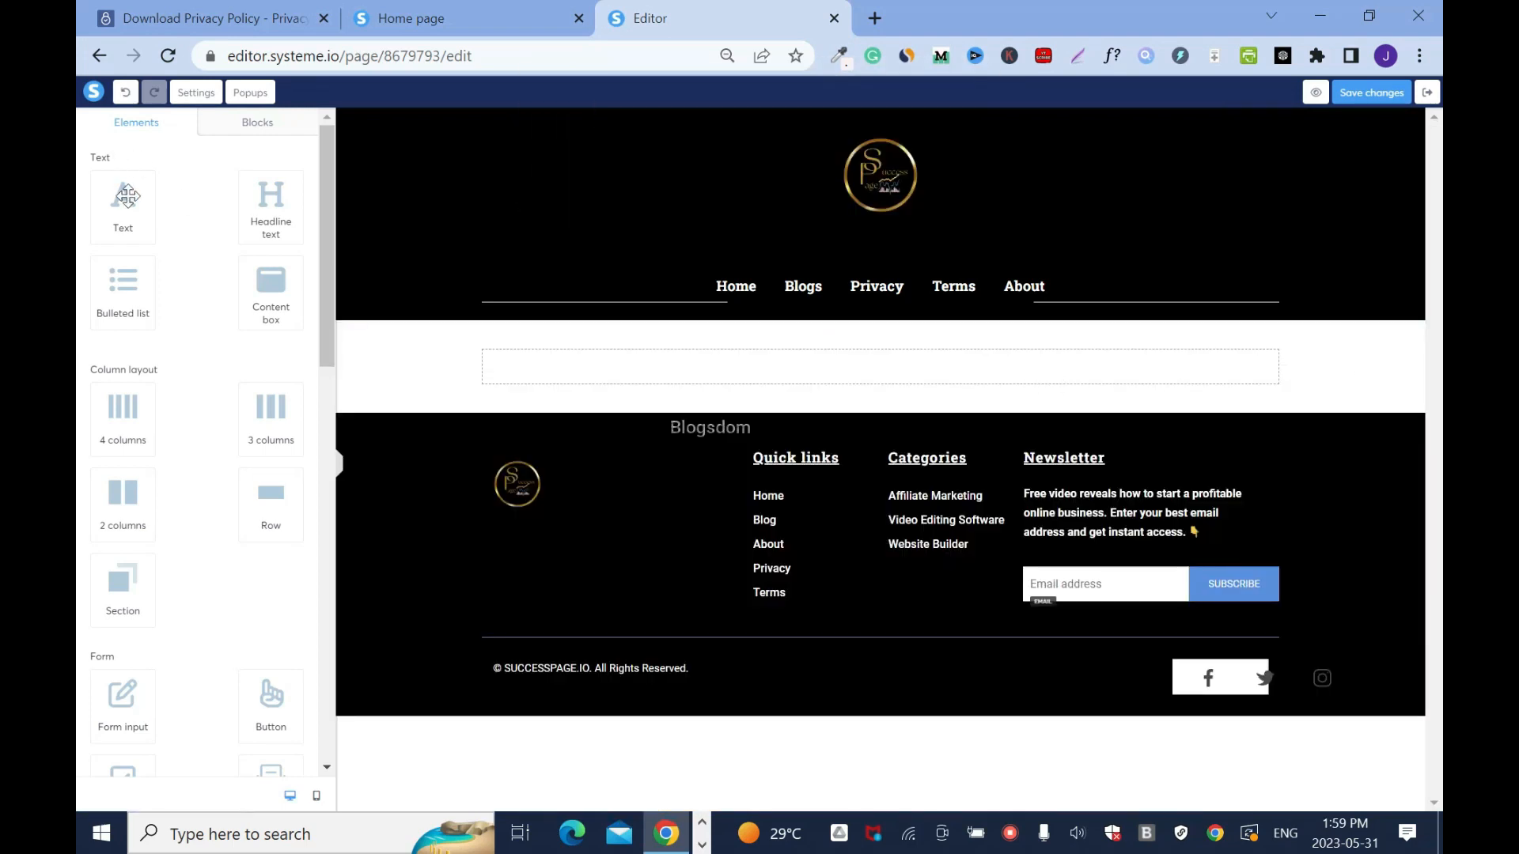
Step: Add a headline reading "Terms and Conditions" to the empty row and make it bold
left_click_drag(127, 195, 787, 357)
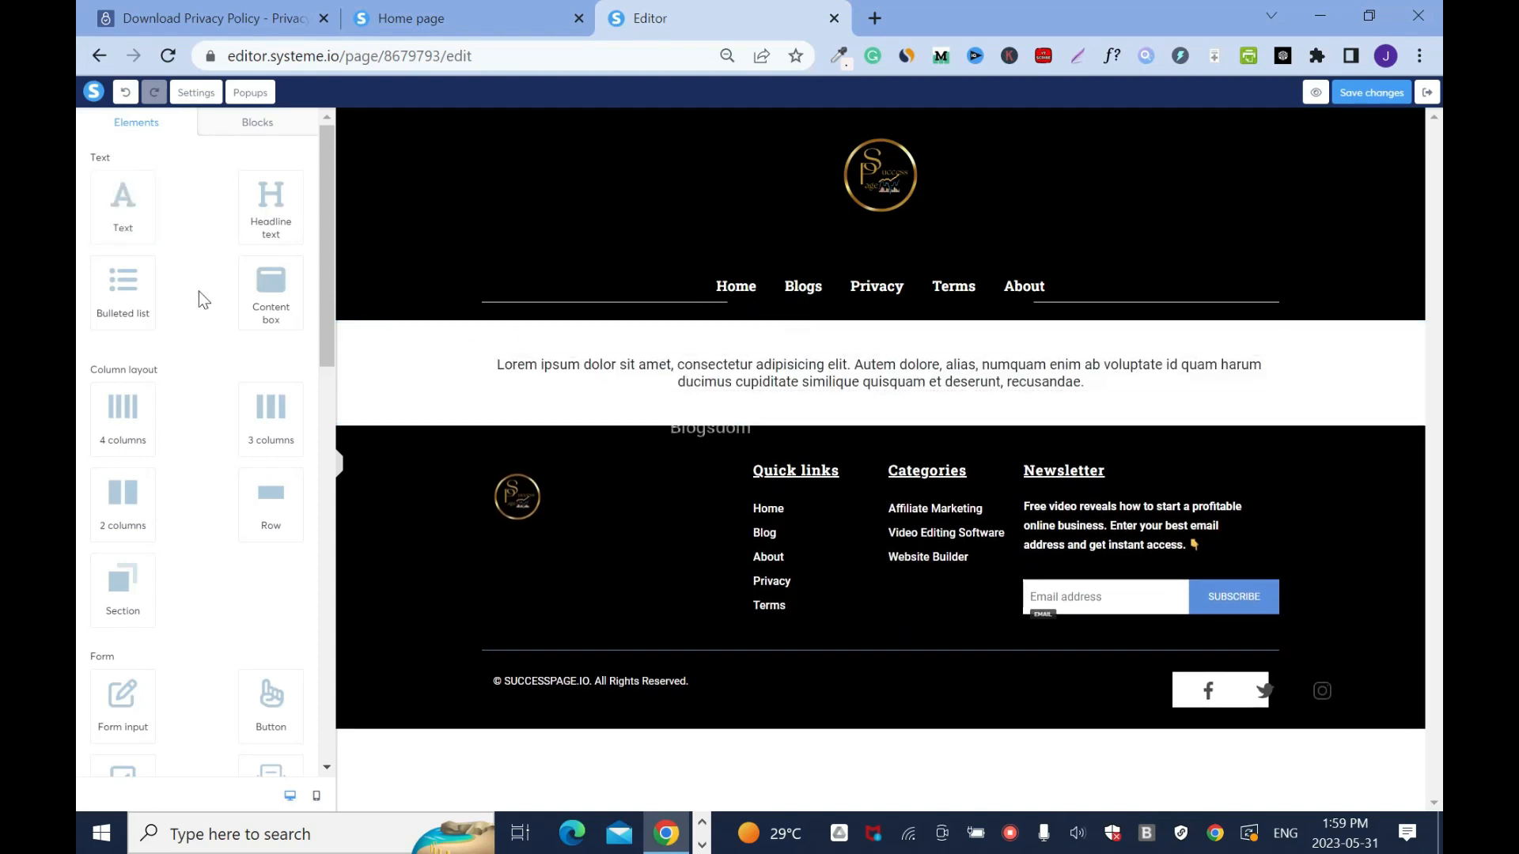
left_click(127, 93)
left_click_drag(271, 207, 749, 381)
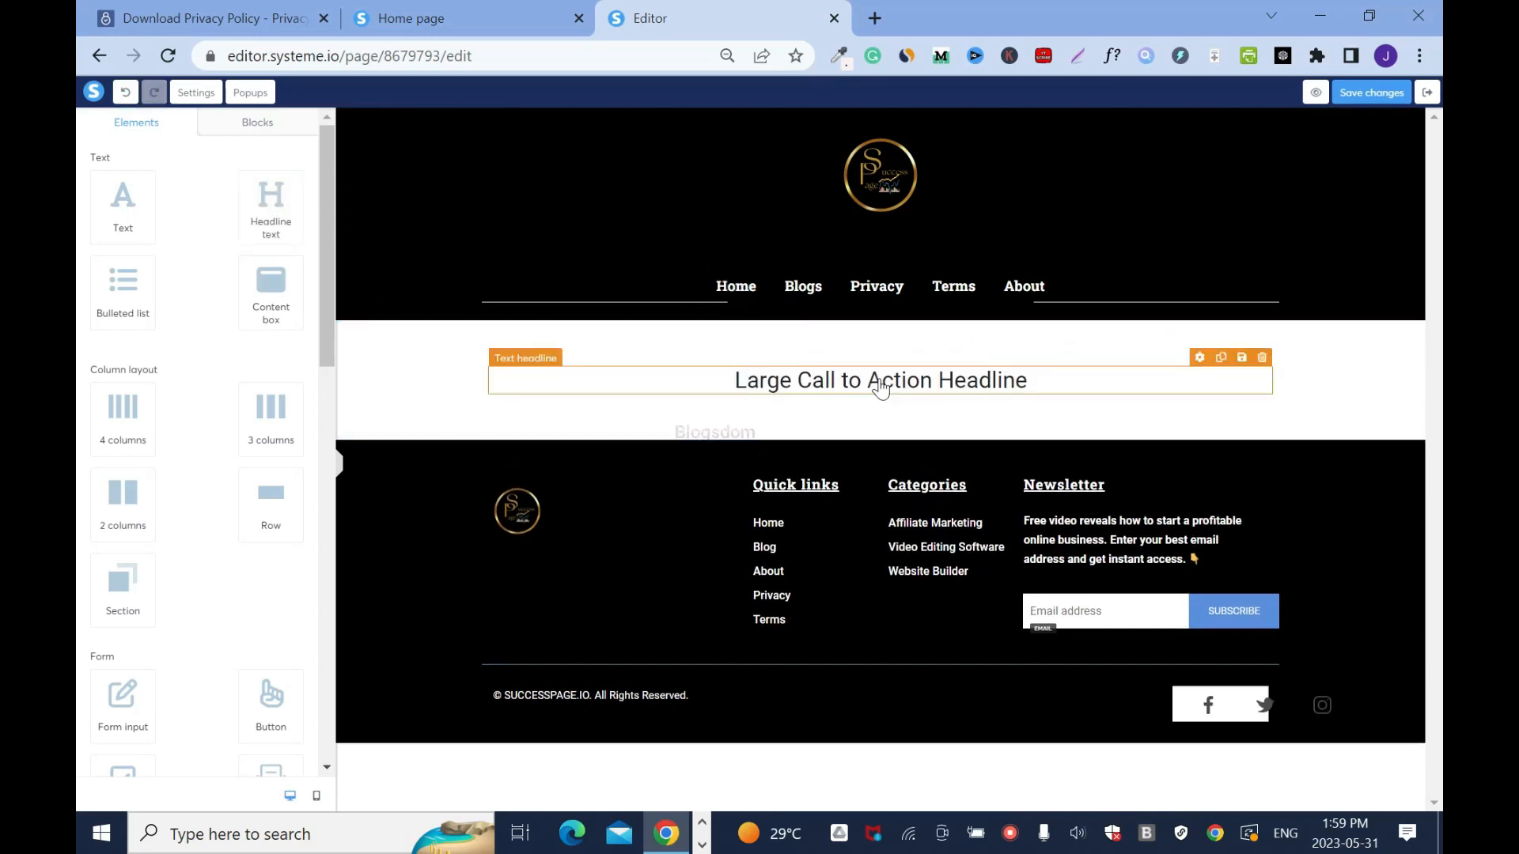
triple_click(880, 388)
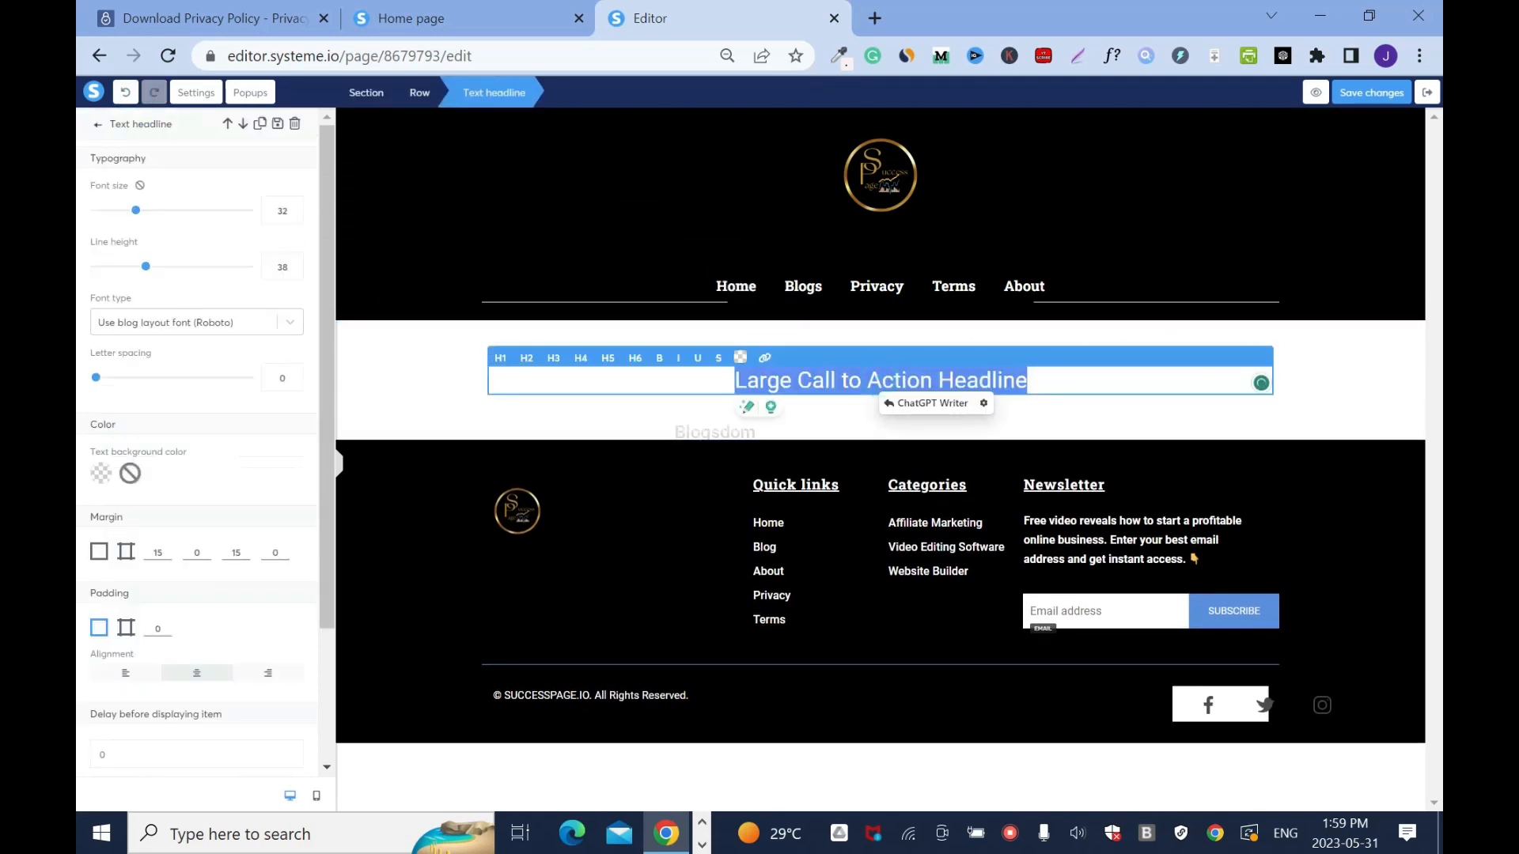
type("Terms and Conditions")
triple_click(877, 380)
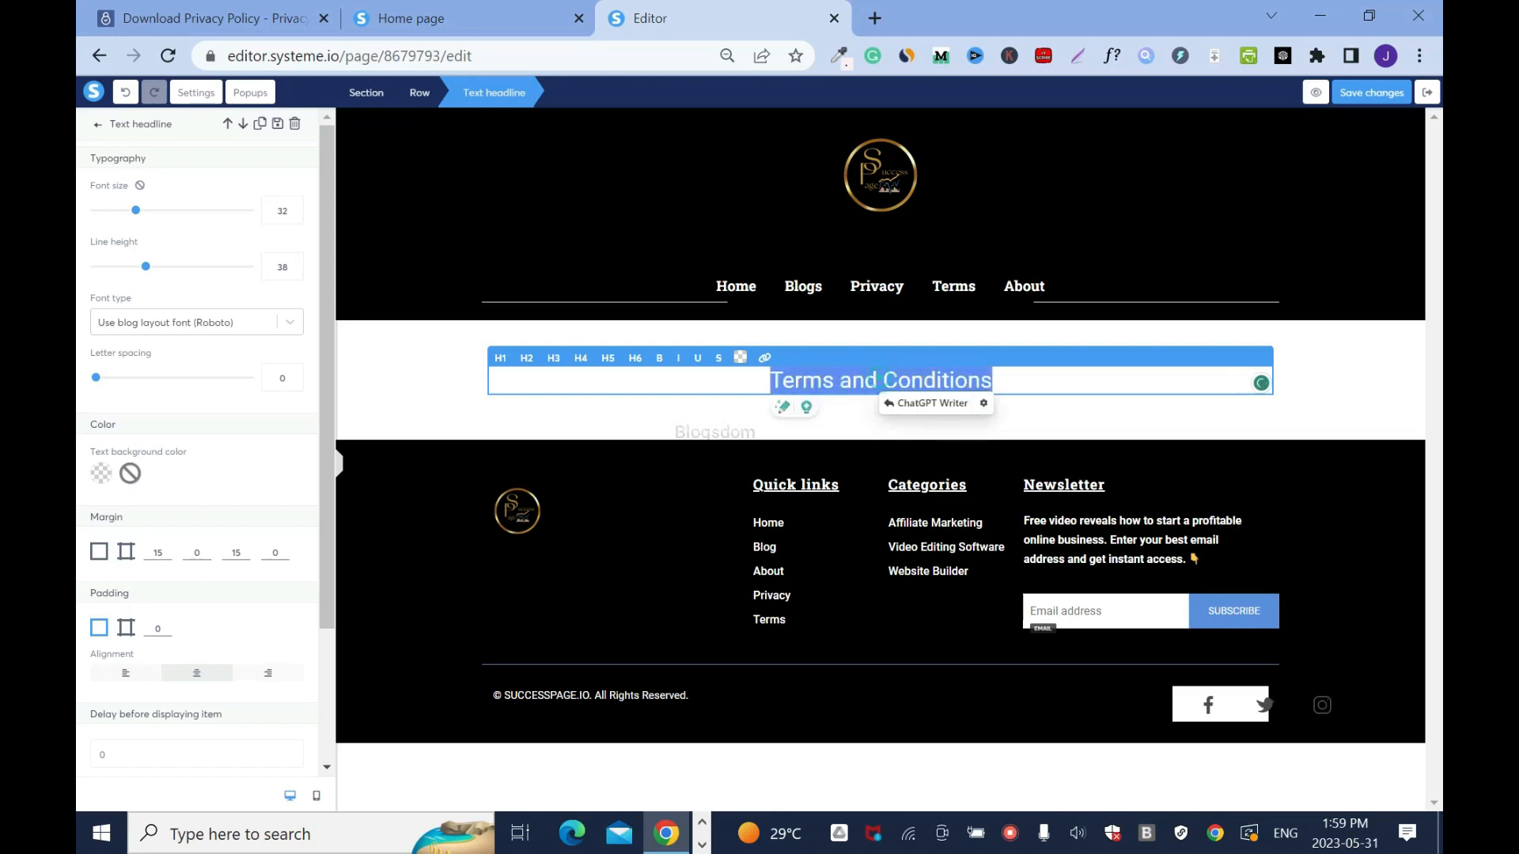
left_click(659, 357)
left_click(1325, 406)
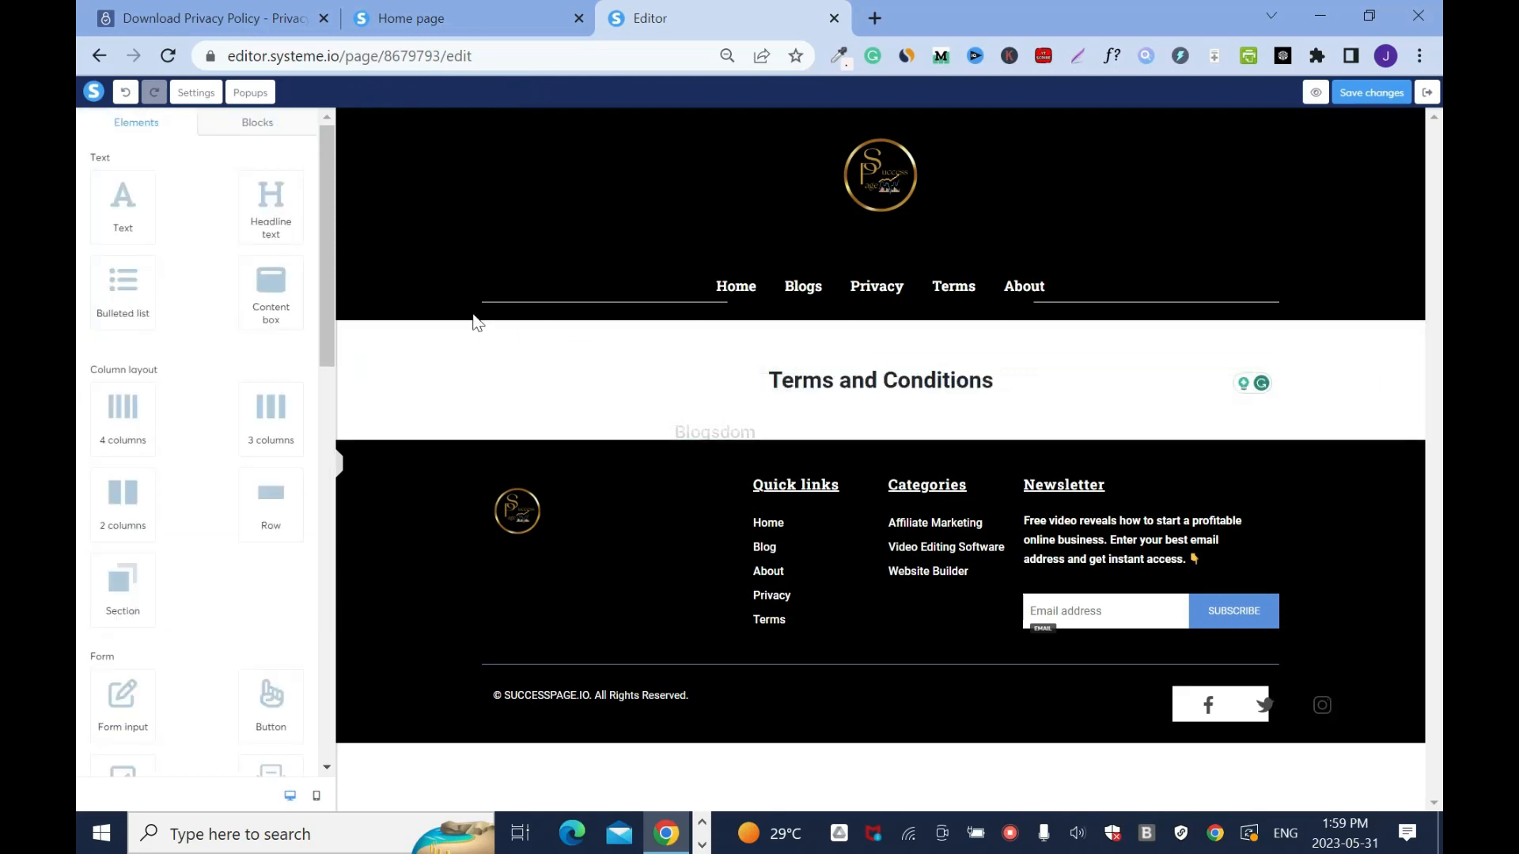
Step: Add a text element directly below the "Terms and Conditions" headline
left_click_drag(122, 207, 840, 405)
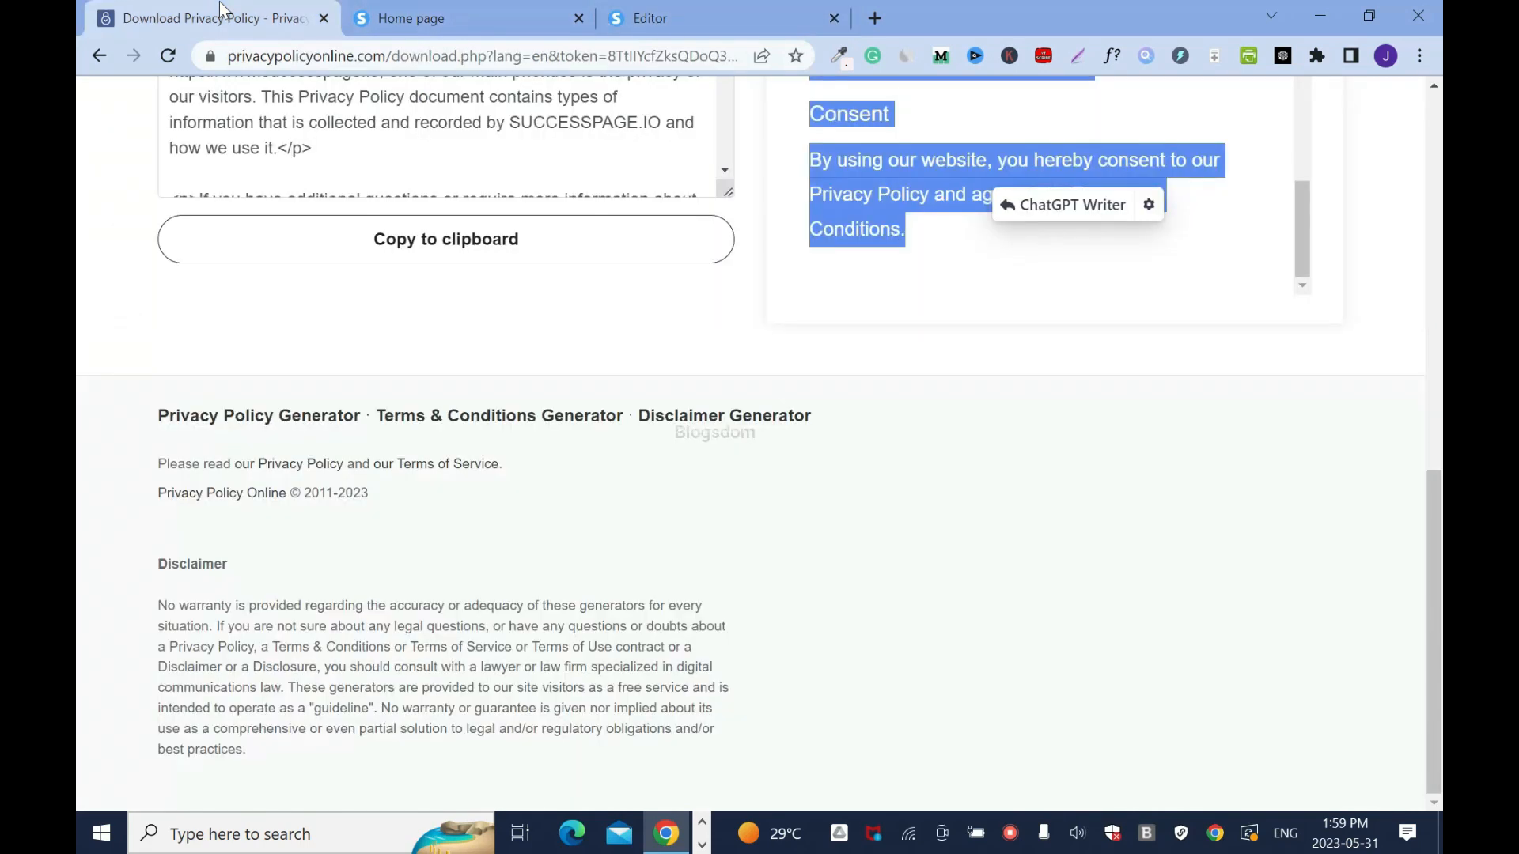
Step: Switch to Privacy Policy Online and open its free Terms & Conditions Generator
left_click(224, 17)
scroll(79, 573, "up", 10)
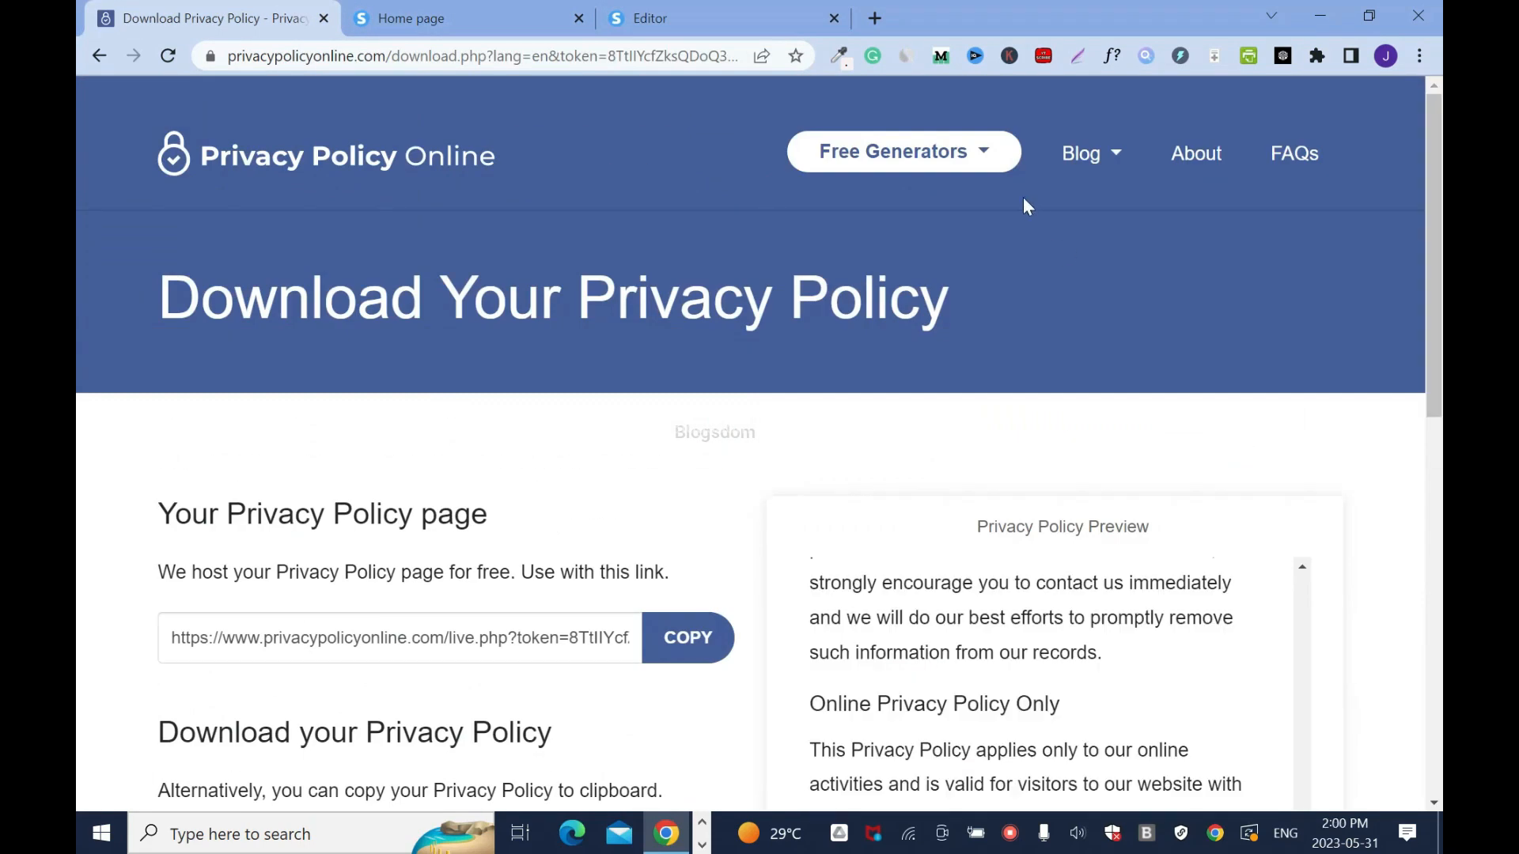
left_click(991, 163)
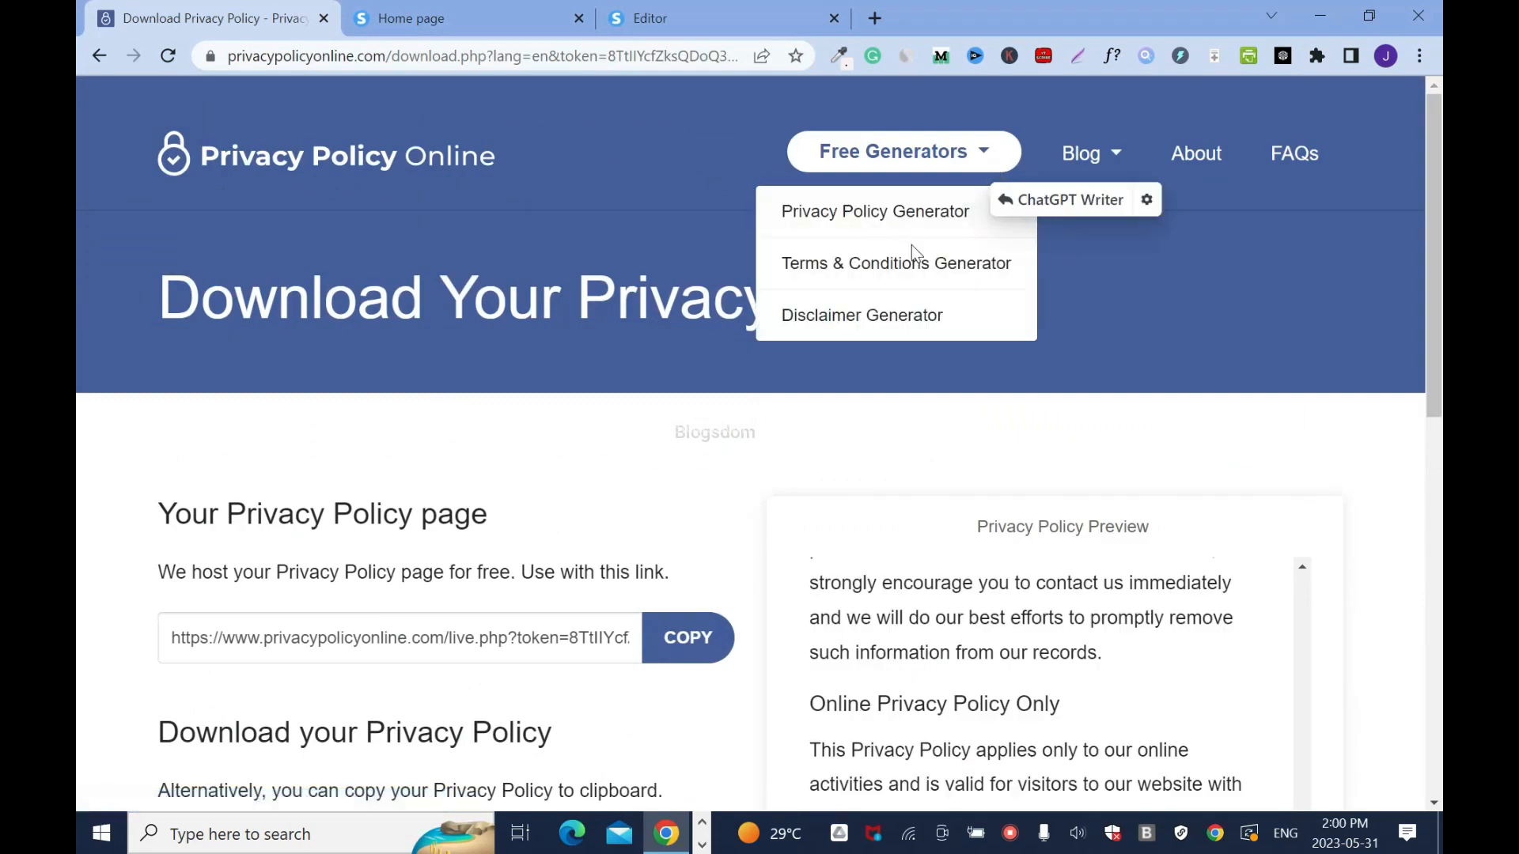
left_click(897, 264)
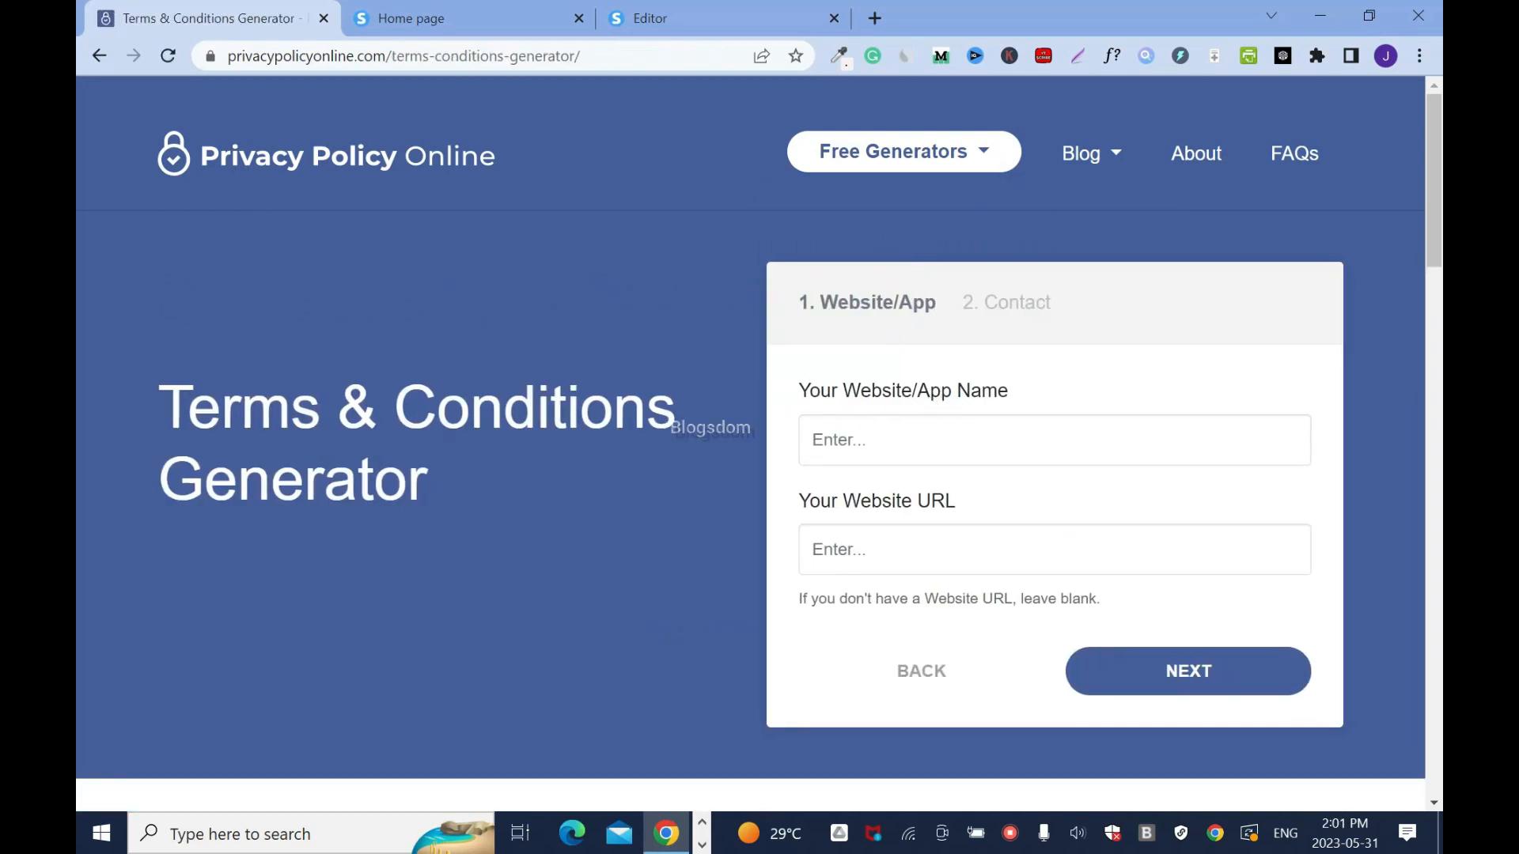
left_click(874, 440)
left_click(978, 511)
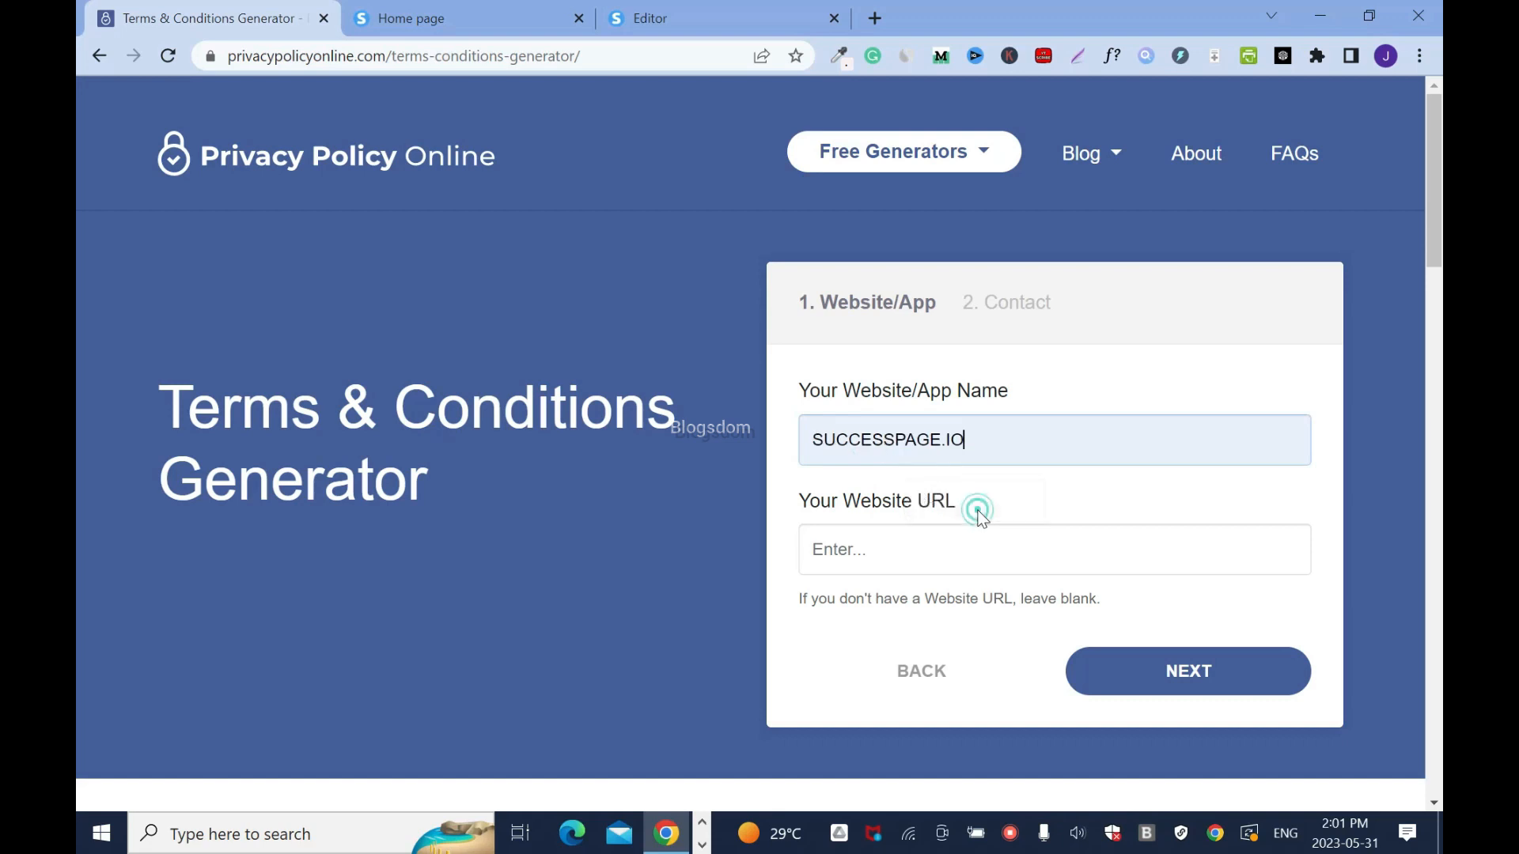
left_click(917, 548)
left_click(1030, 608)
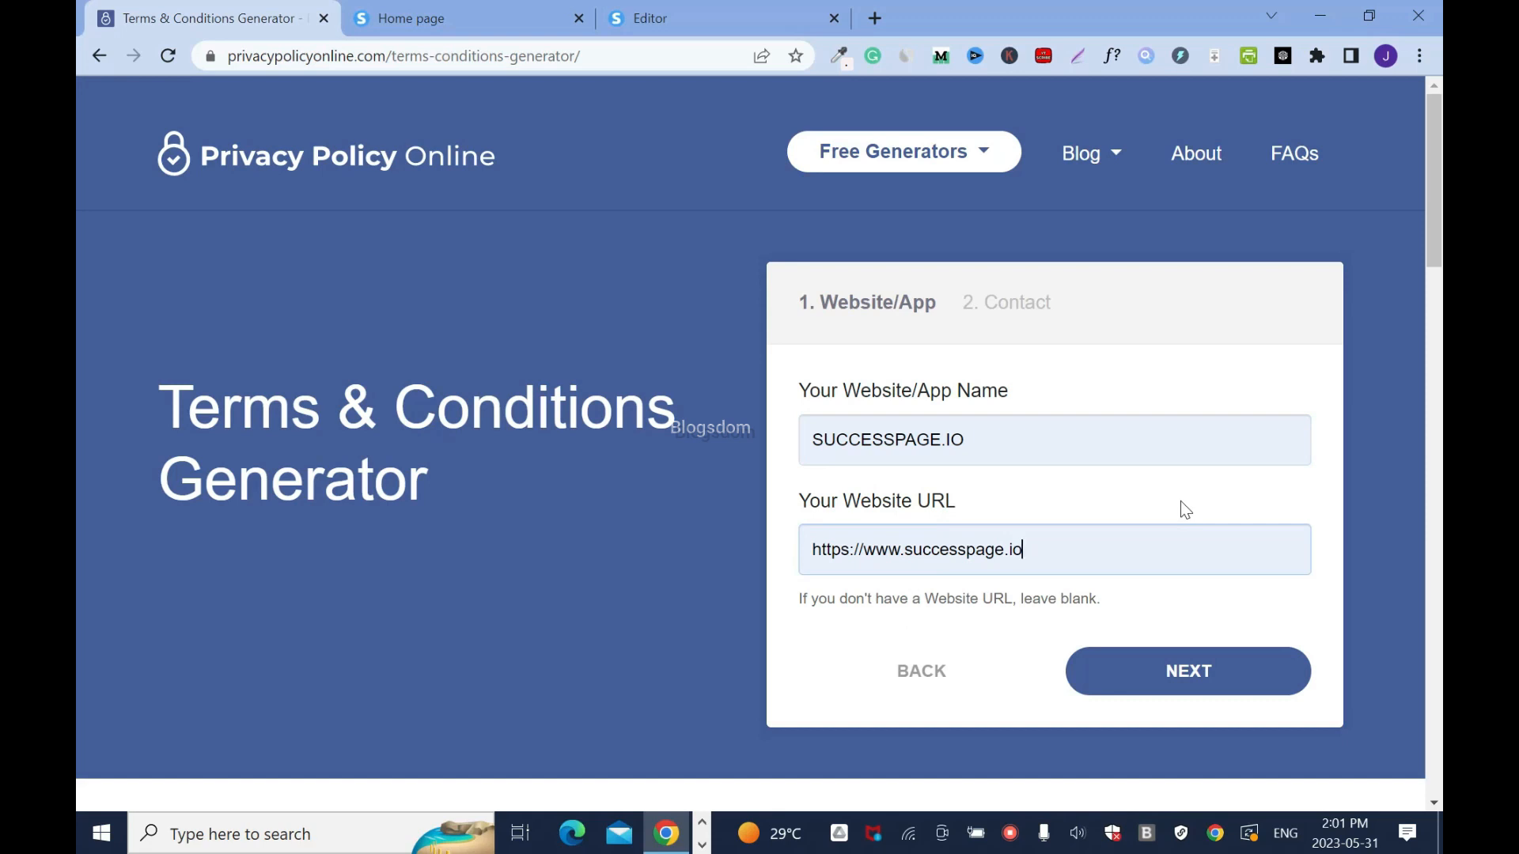
left_click(1204, 668)
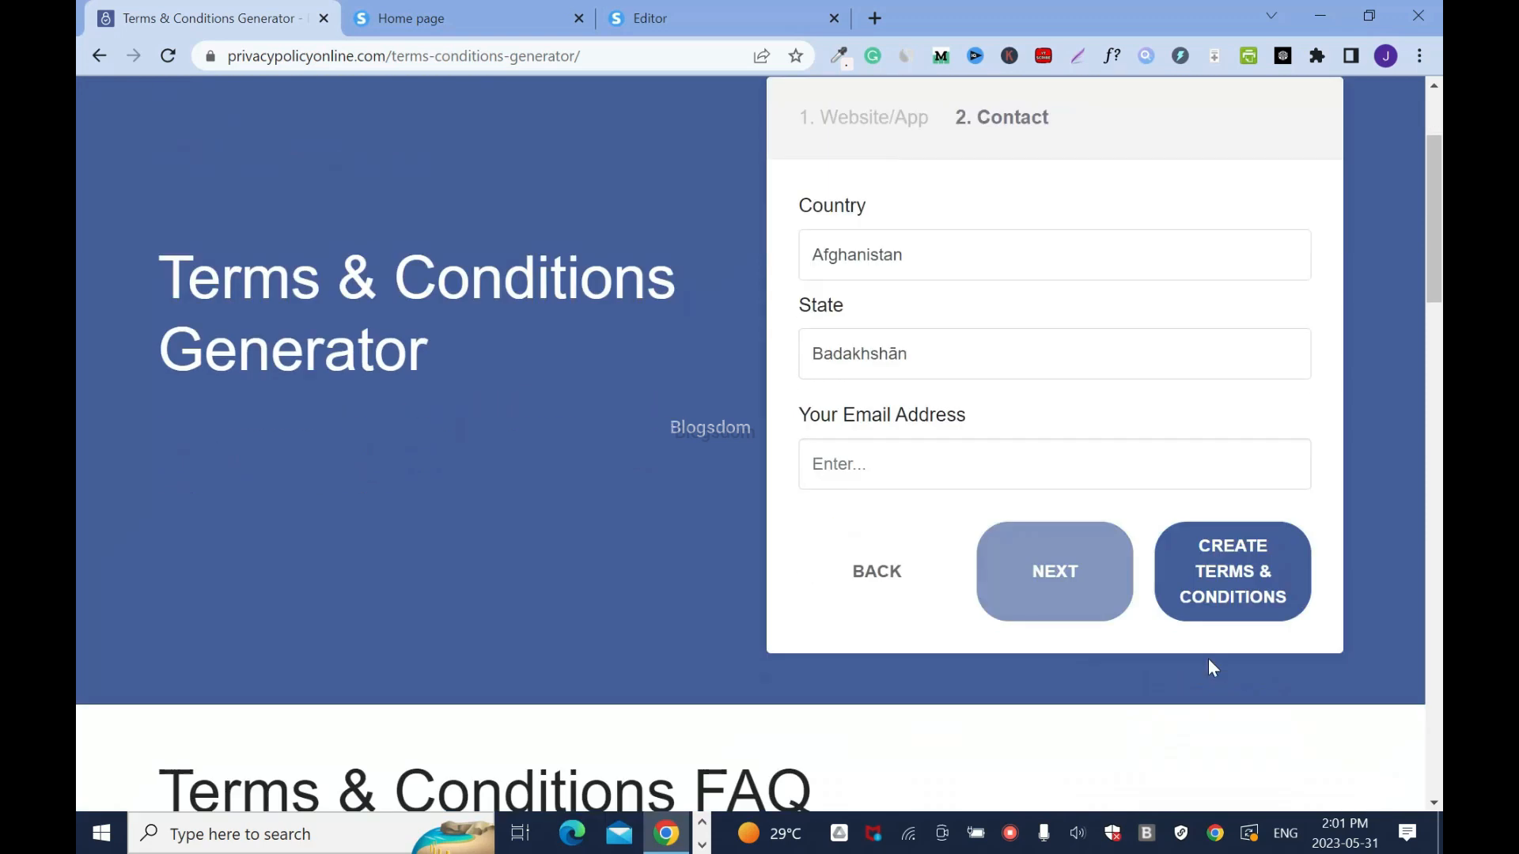
Step: Set the country to Canada and the state to Ontario, fill in the contact e-mail address, and create the terms and conditions
left_click(934, 253)
type("can")
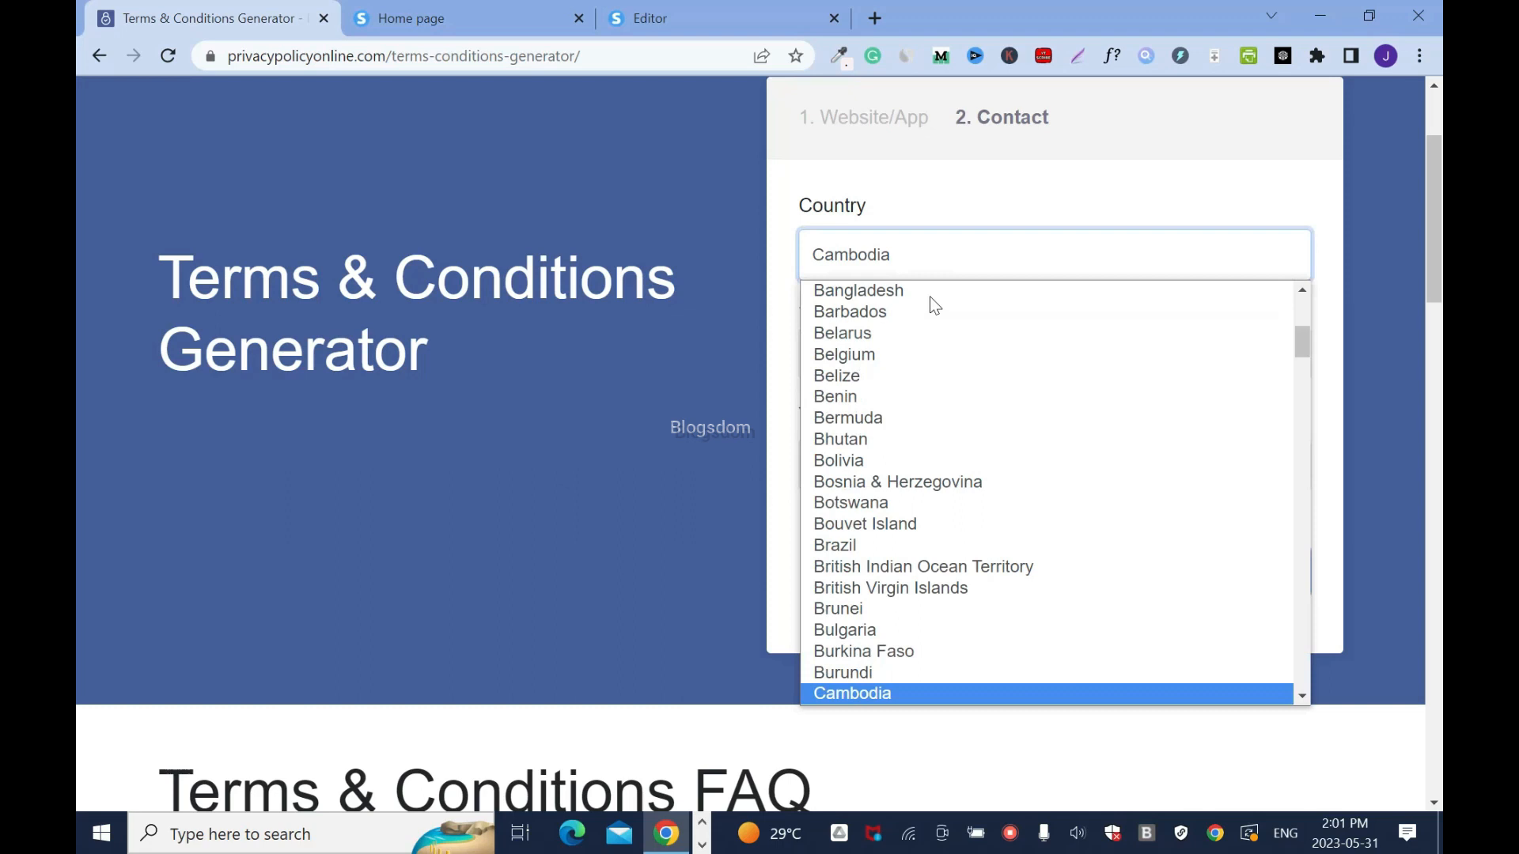
key("Return")
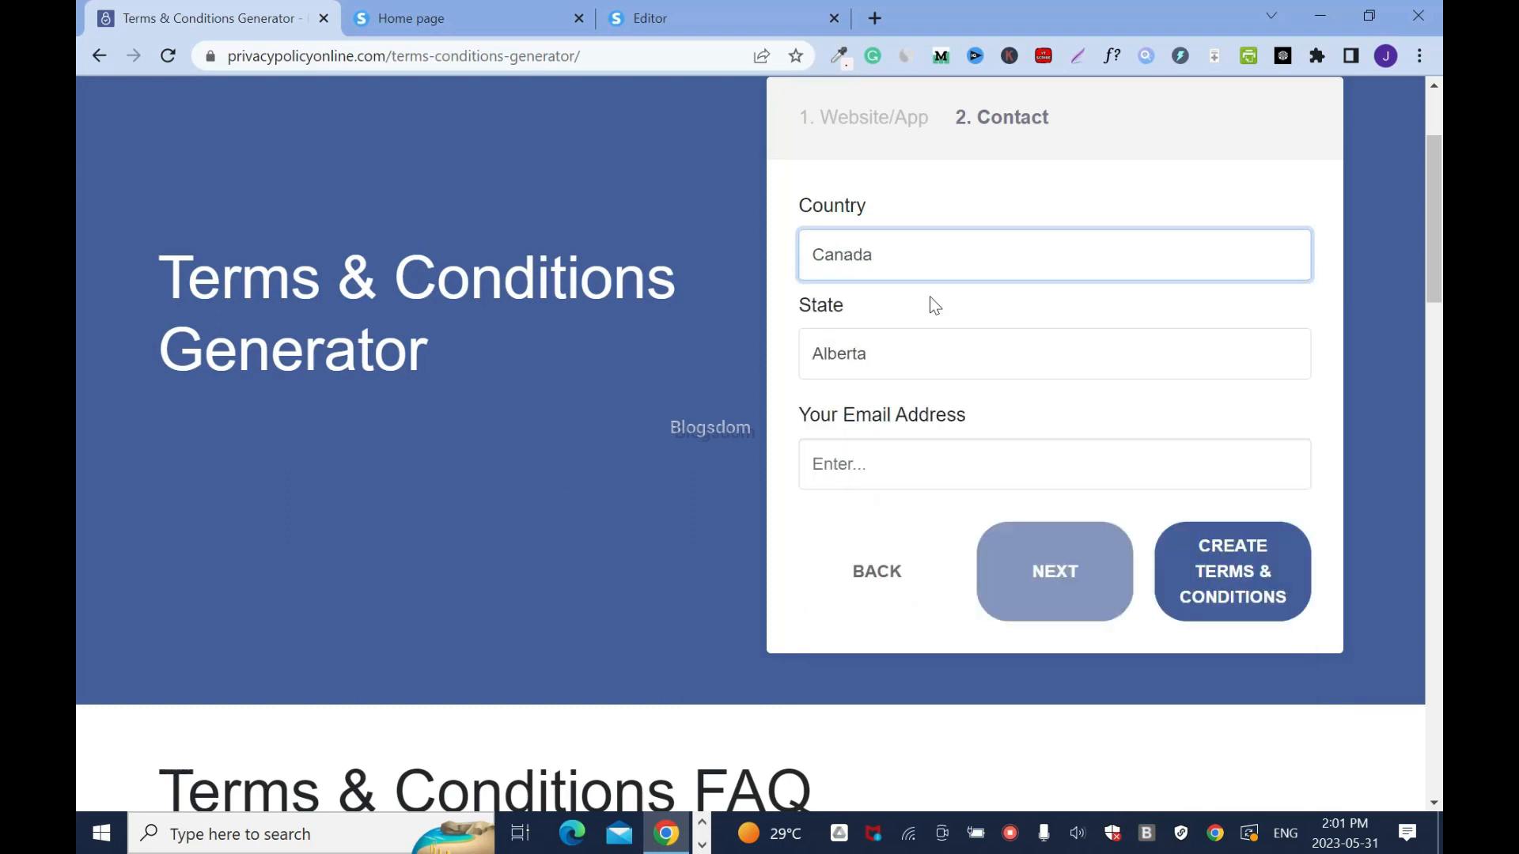
left_click(862, 355)
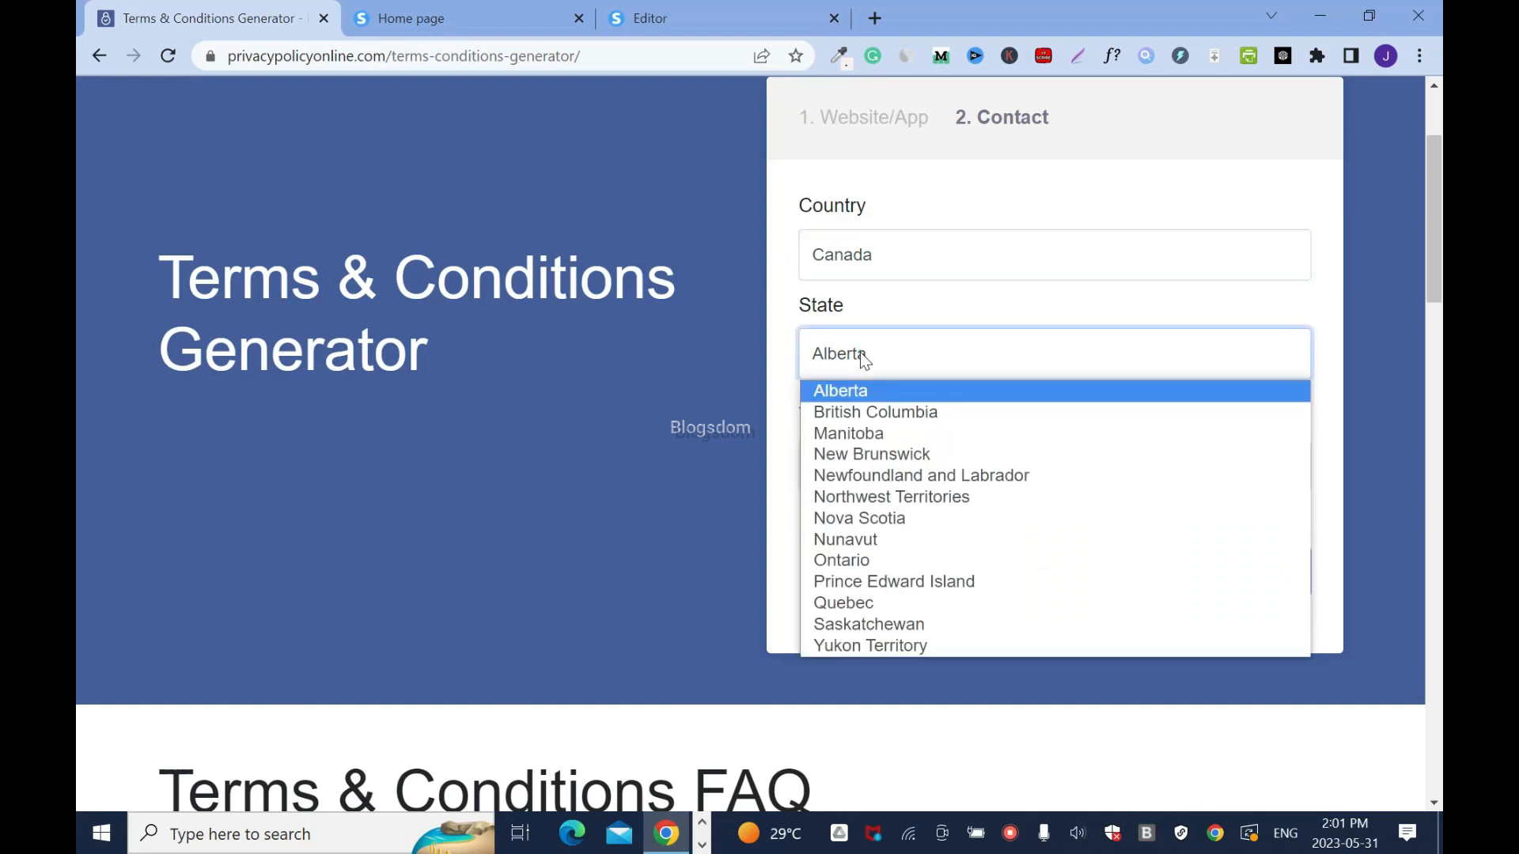
left_click(872, 562)
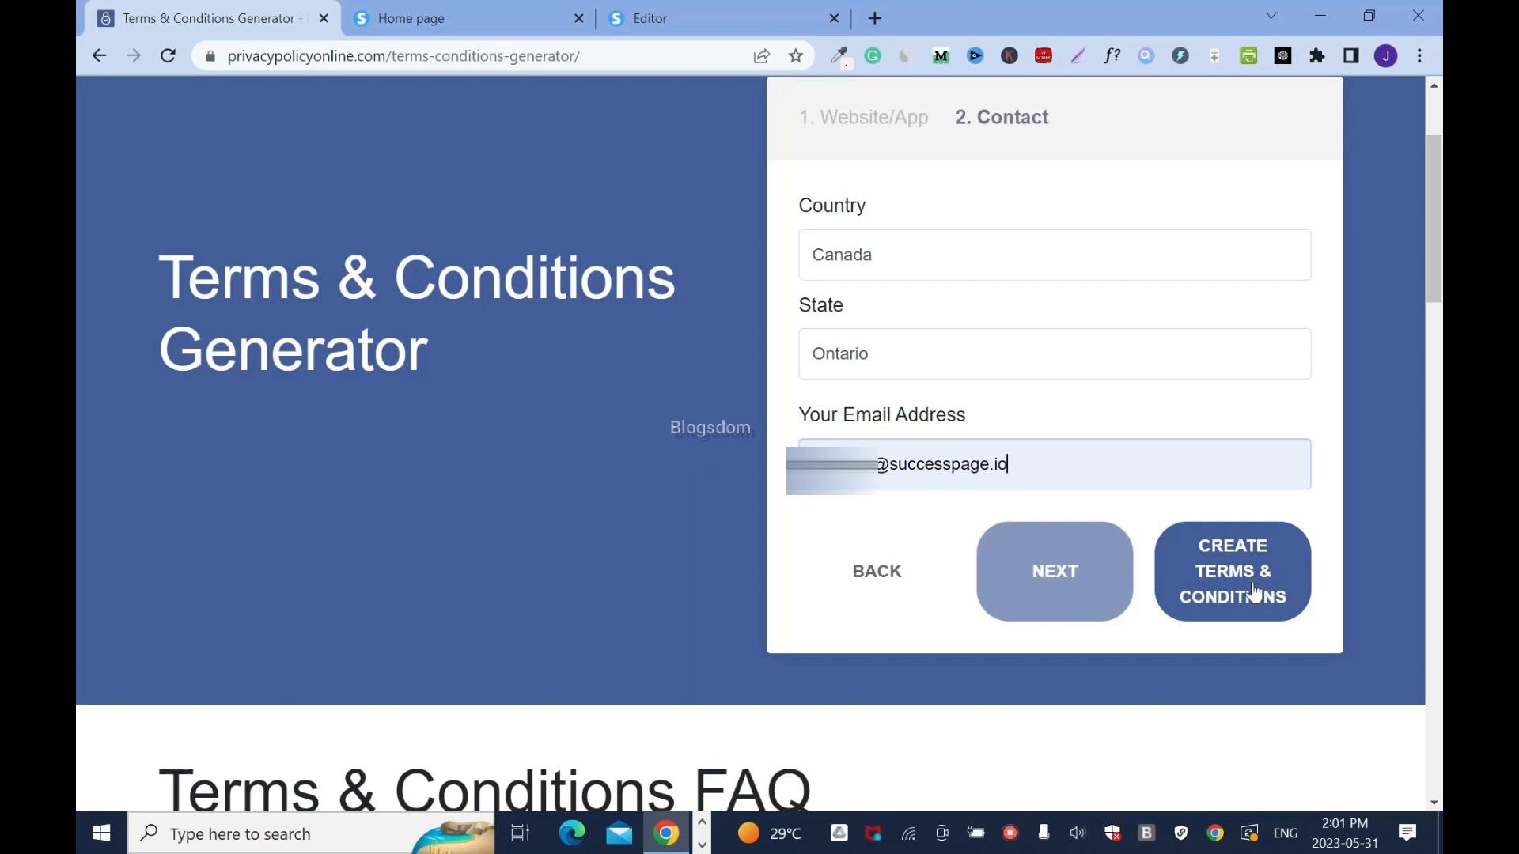
left_click(1243, 592)
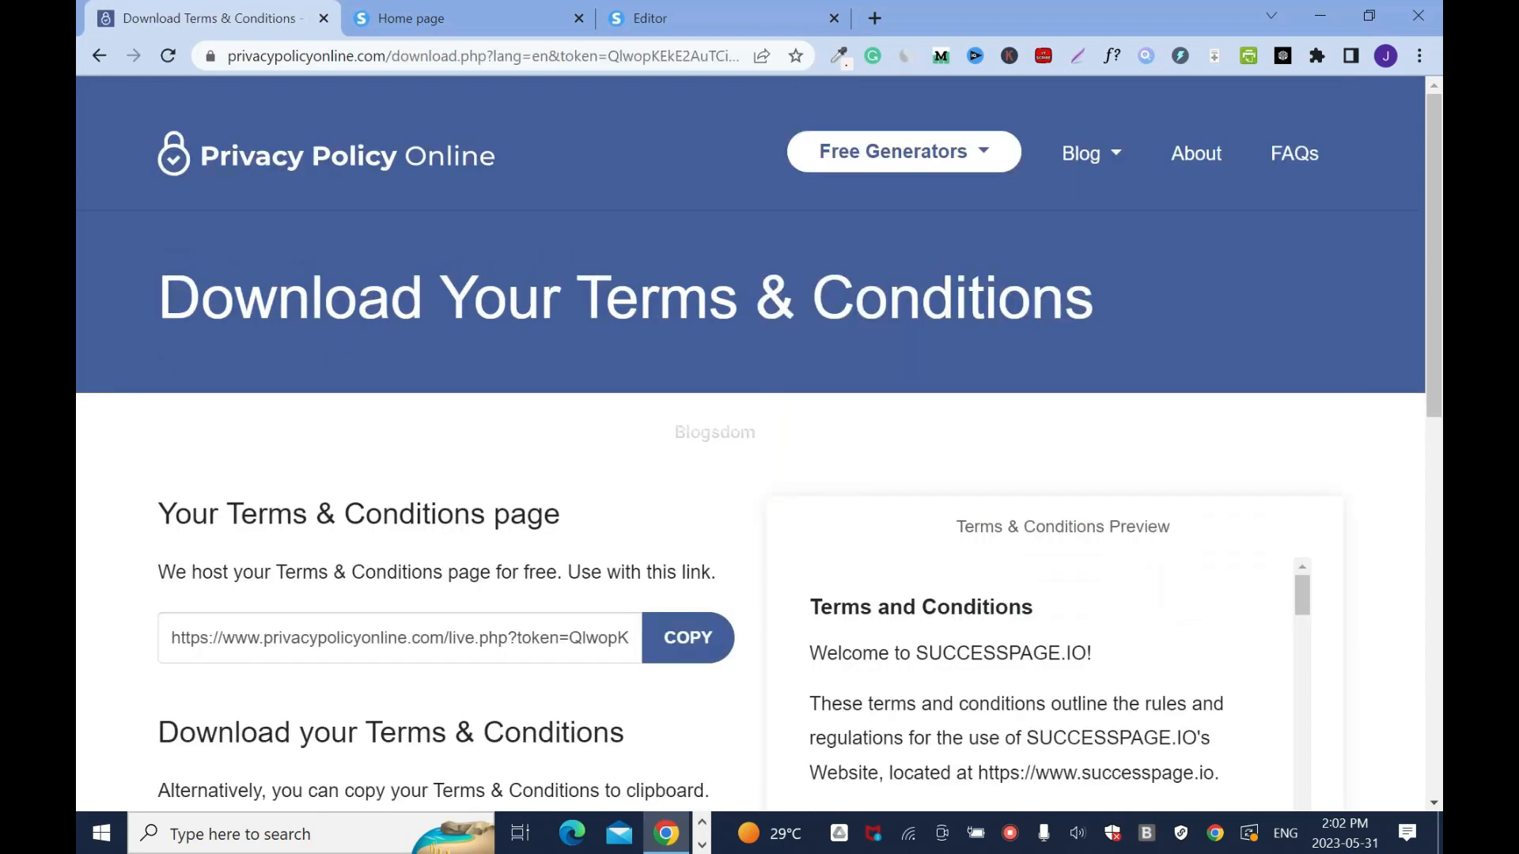
Step: Copy the entire generated text from the Terms & Conditions preview
left_click_drag(803, 605, 1148, 598)
right_click(888, 500)
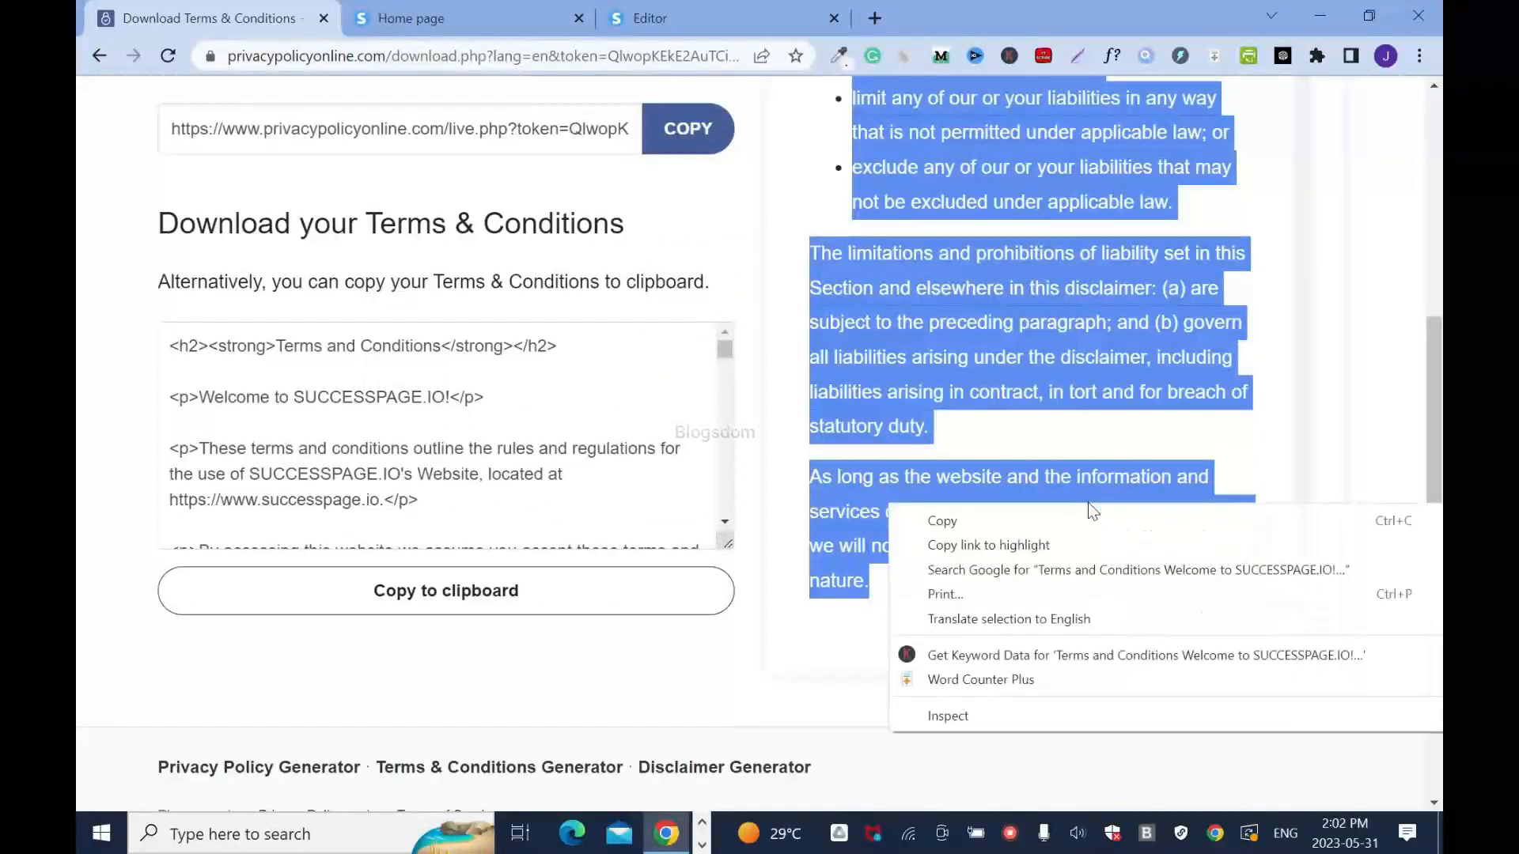
left_click(1038, 519)
Step: In the systeme.io editor, replace the placeholder text below the "Terms and Conditions" headline with the copied terms and save the page
left_click(667, 16)
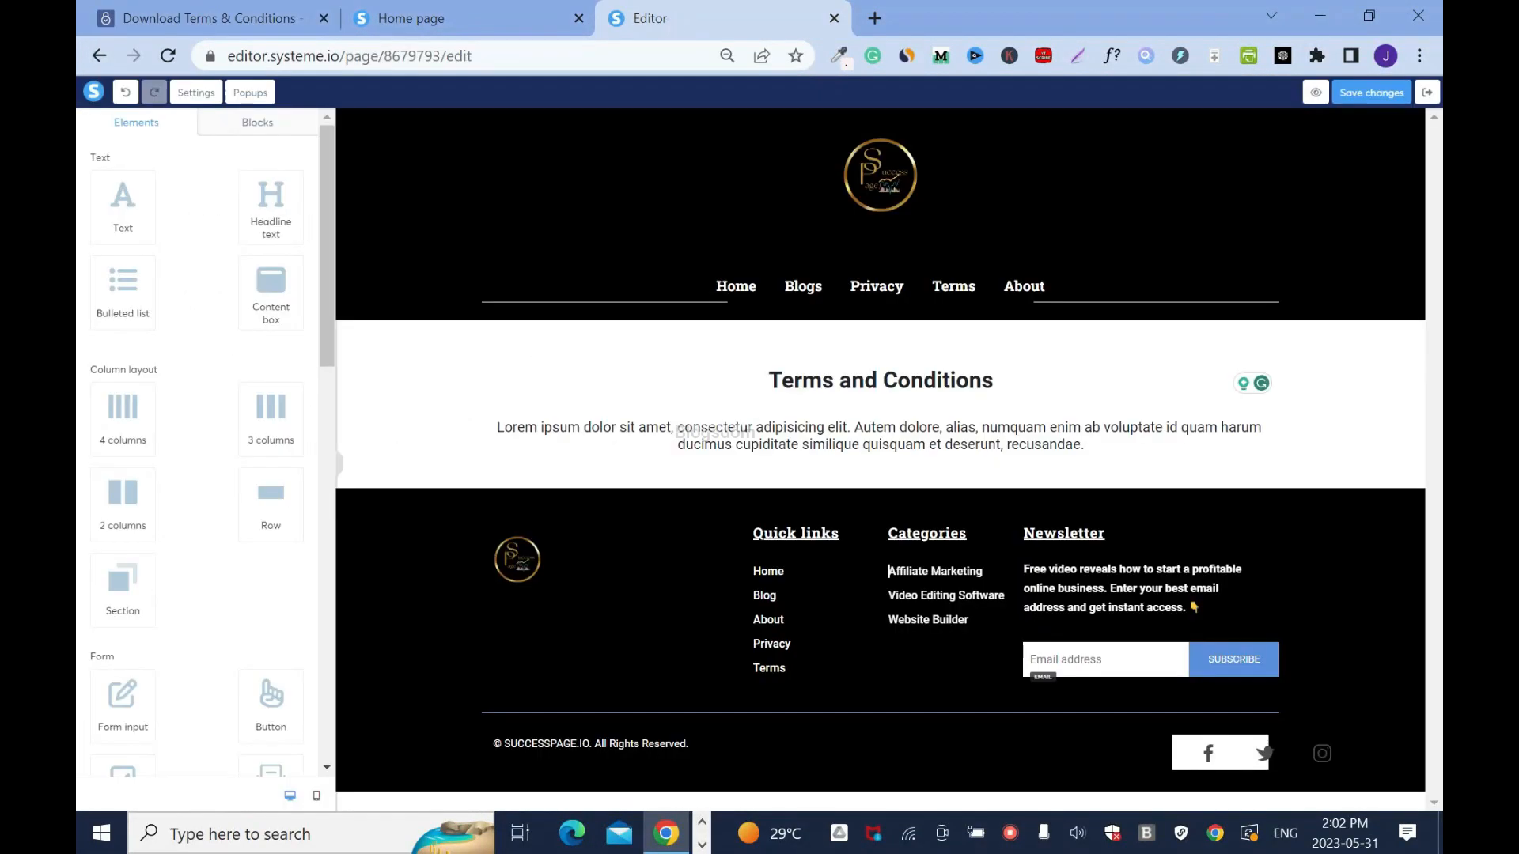
triple_click(938, 433)
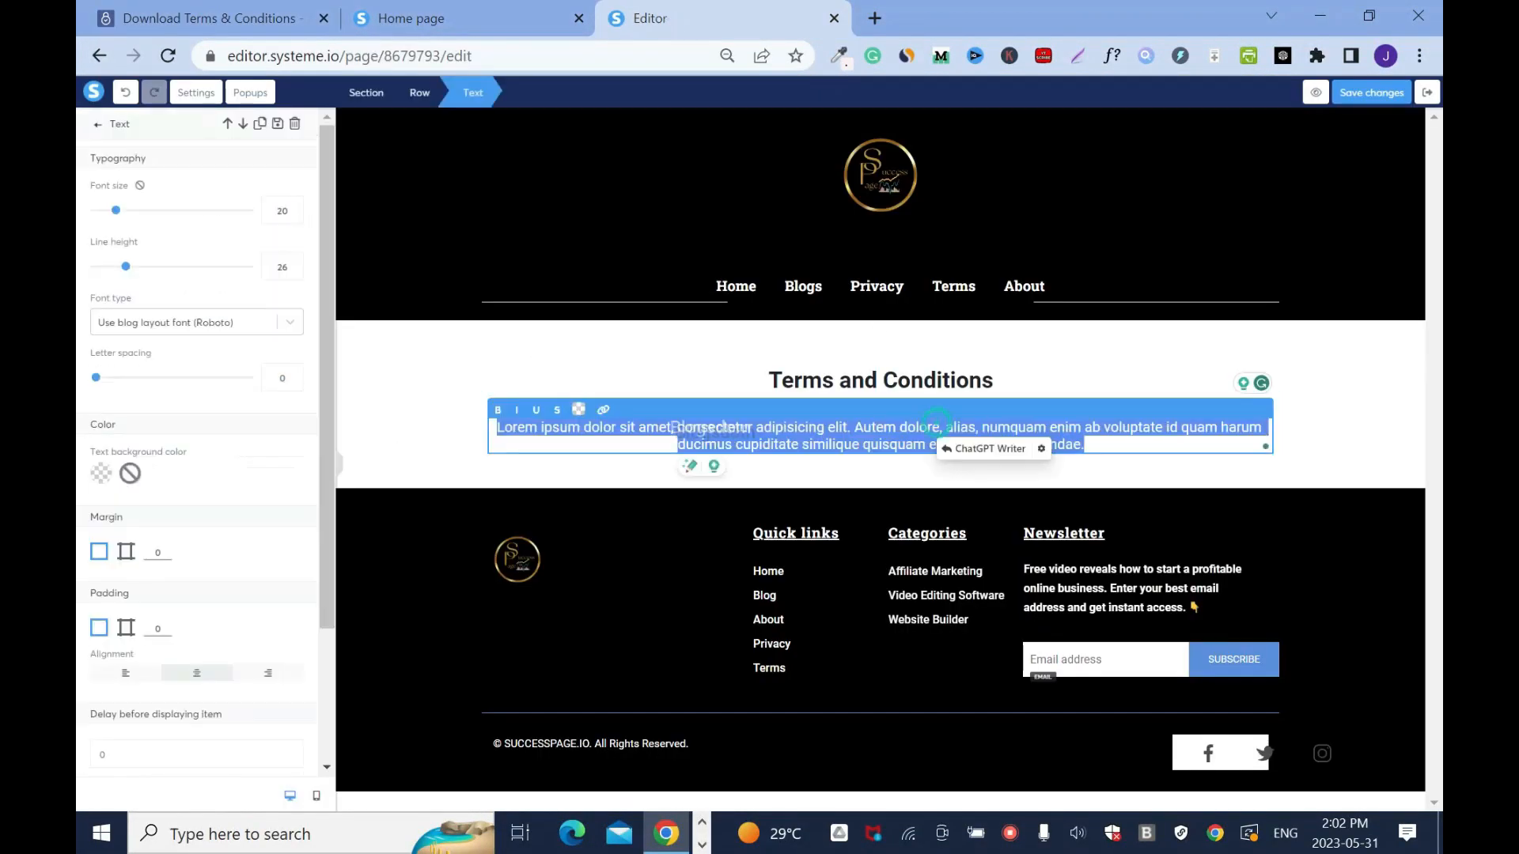
key("BackSpace")
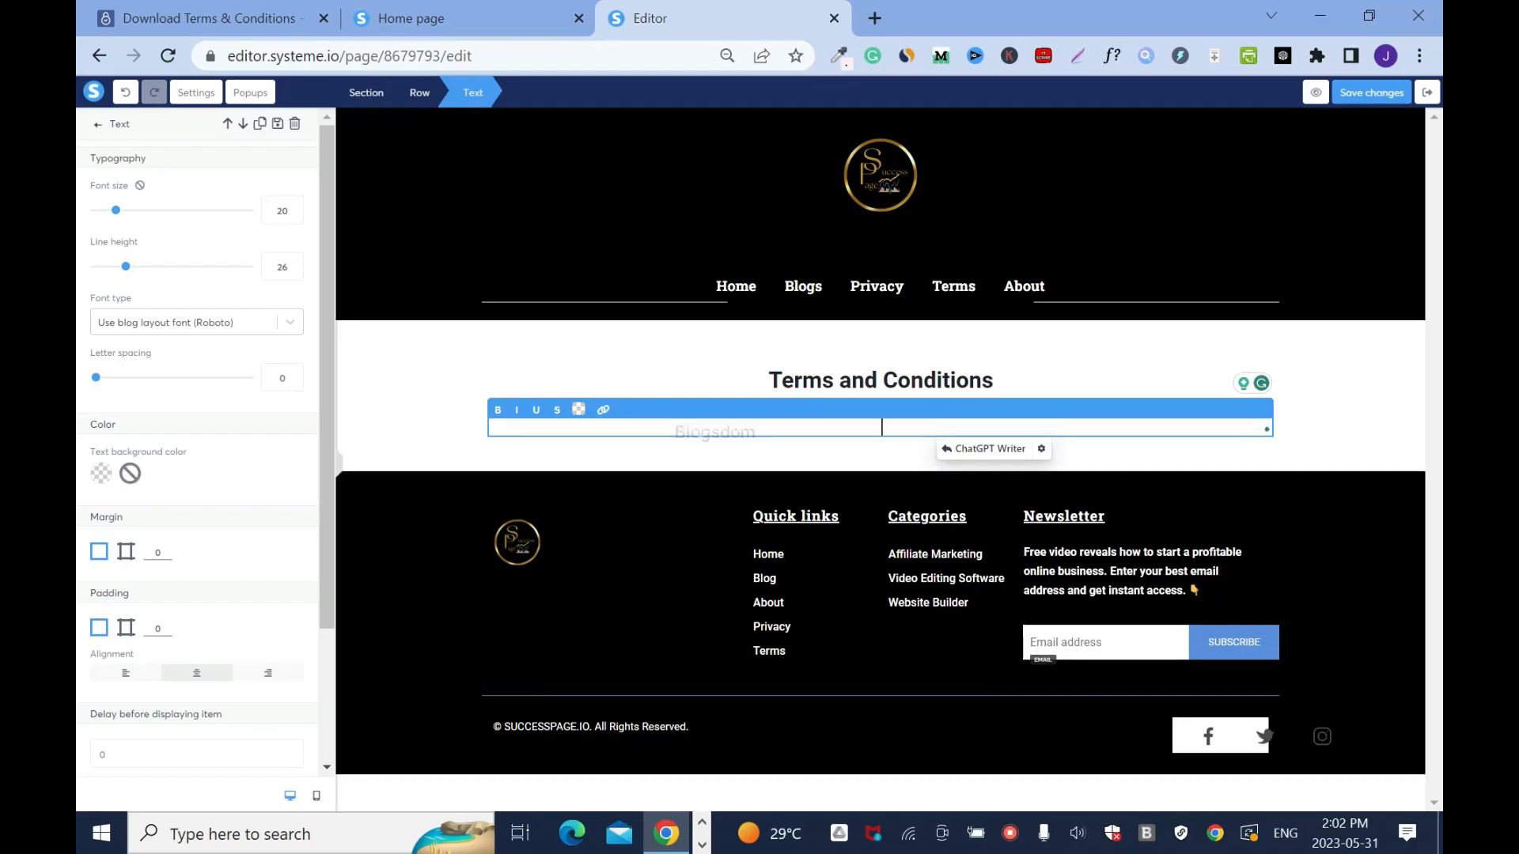
key("ctrl+v")
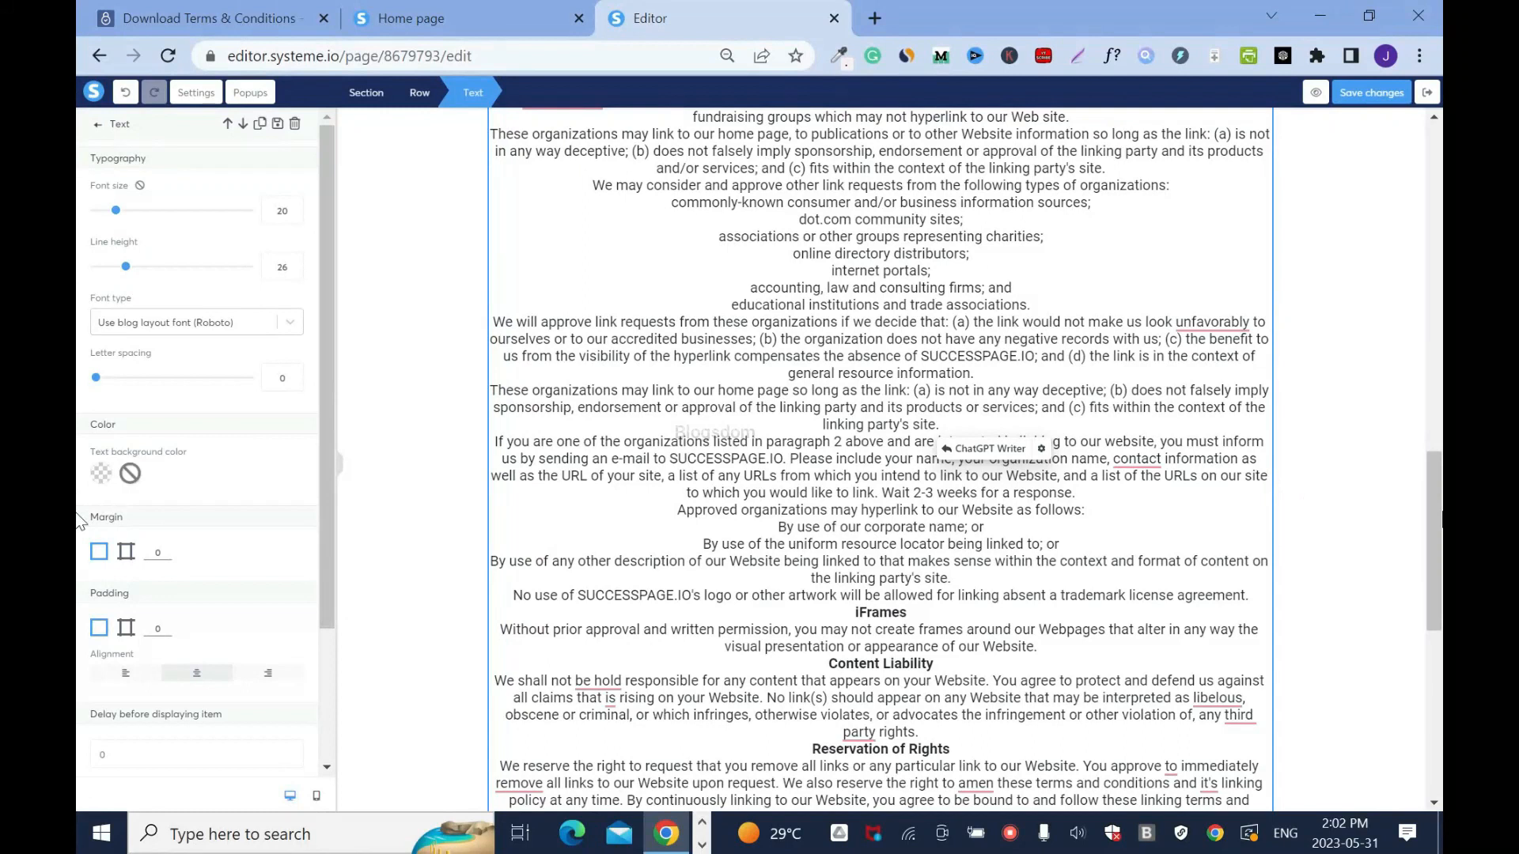
left_click(1368, 102)
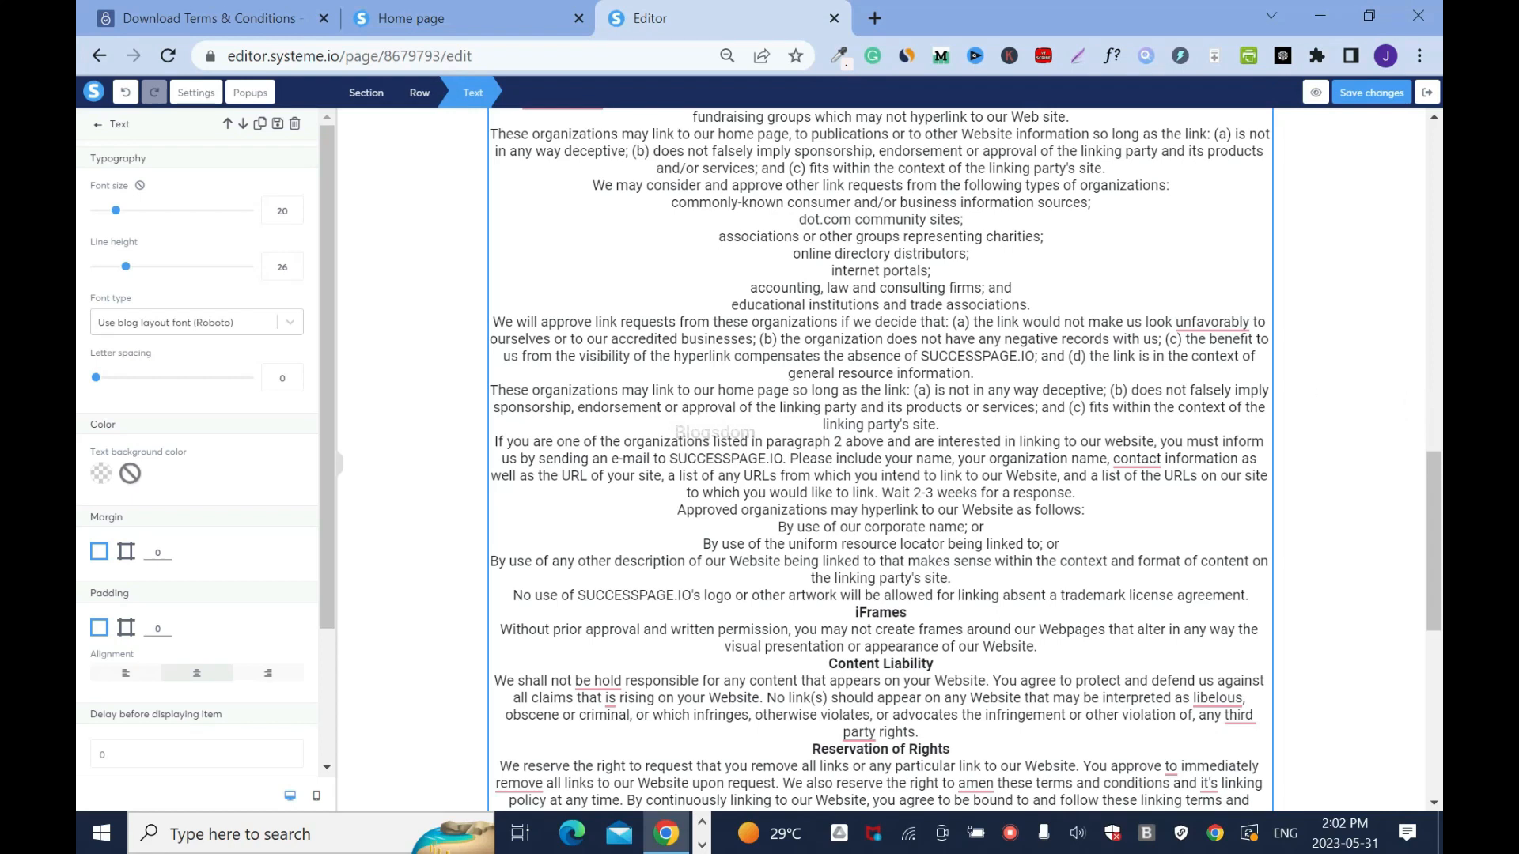
mouse_move(1212, 323)
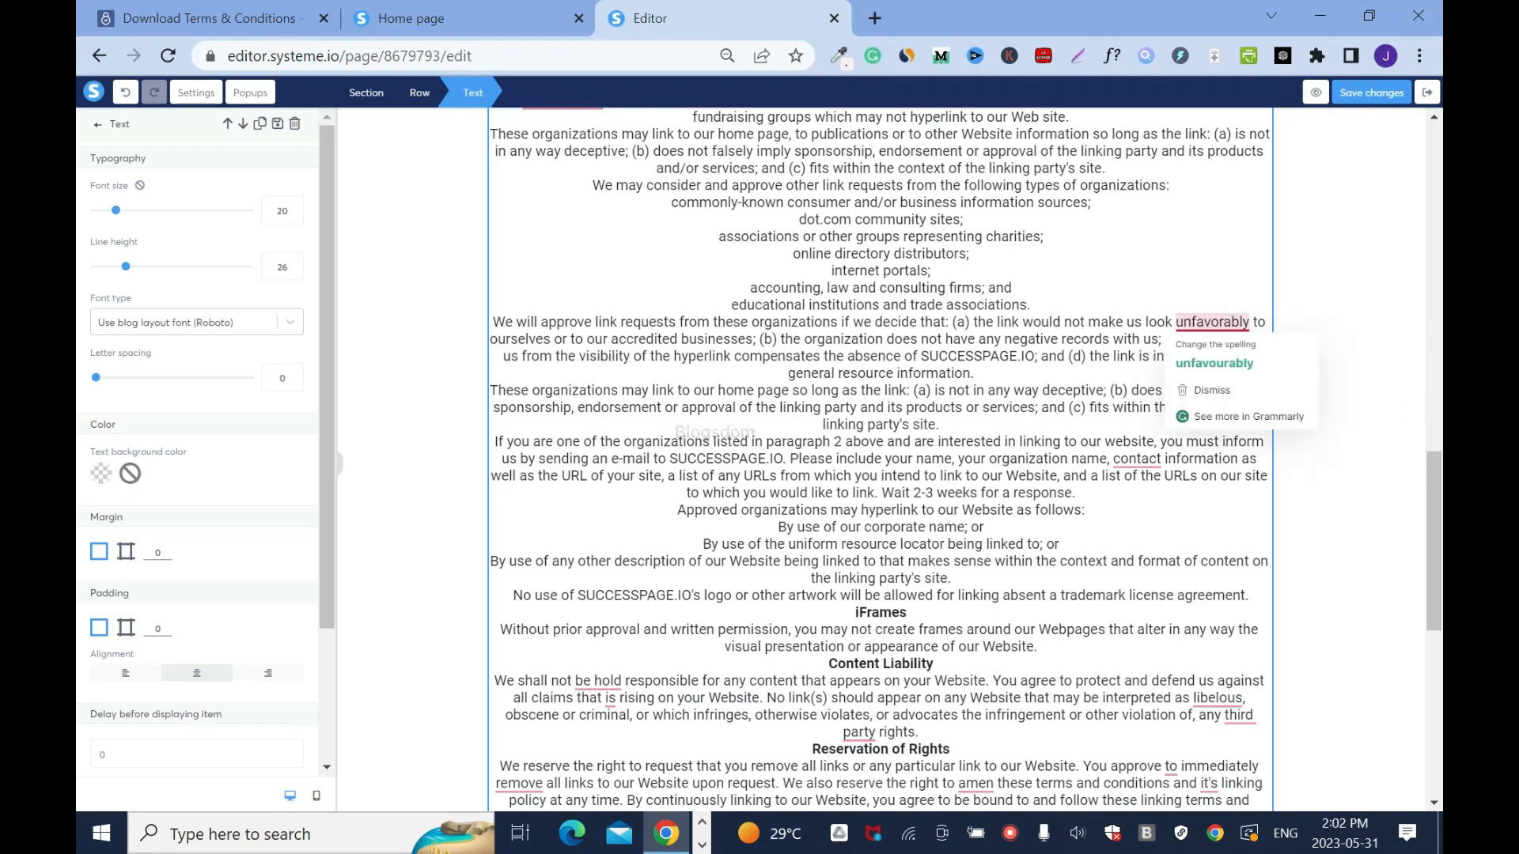
left_click(1356, 97)
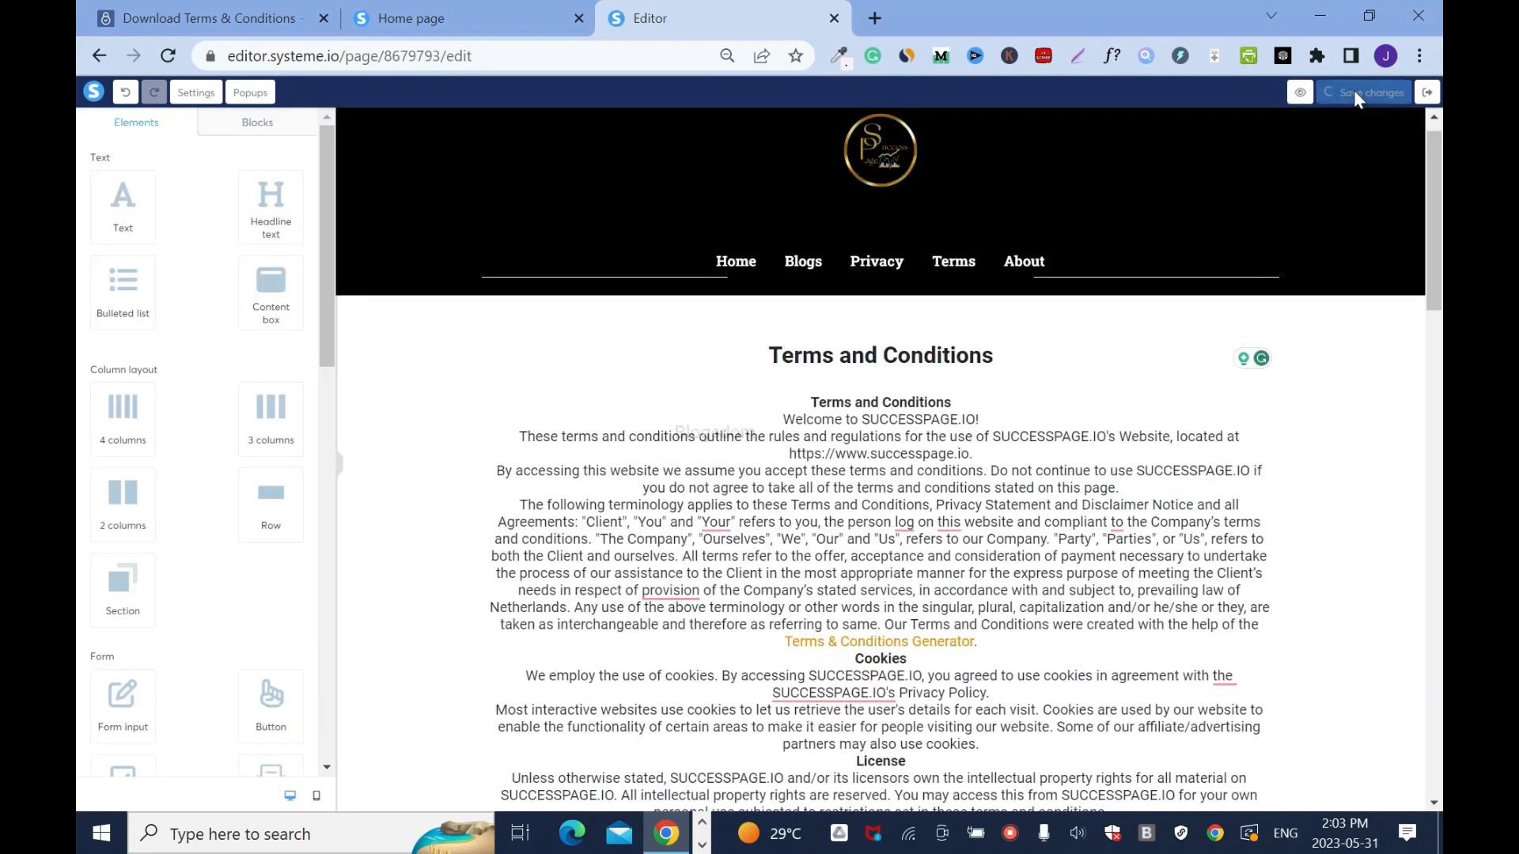
Step: Reload the live successpage.io home page and open its Terms page to check the published text
left_click(443, 19)
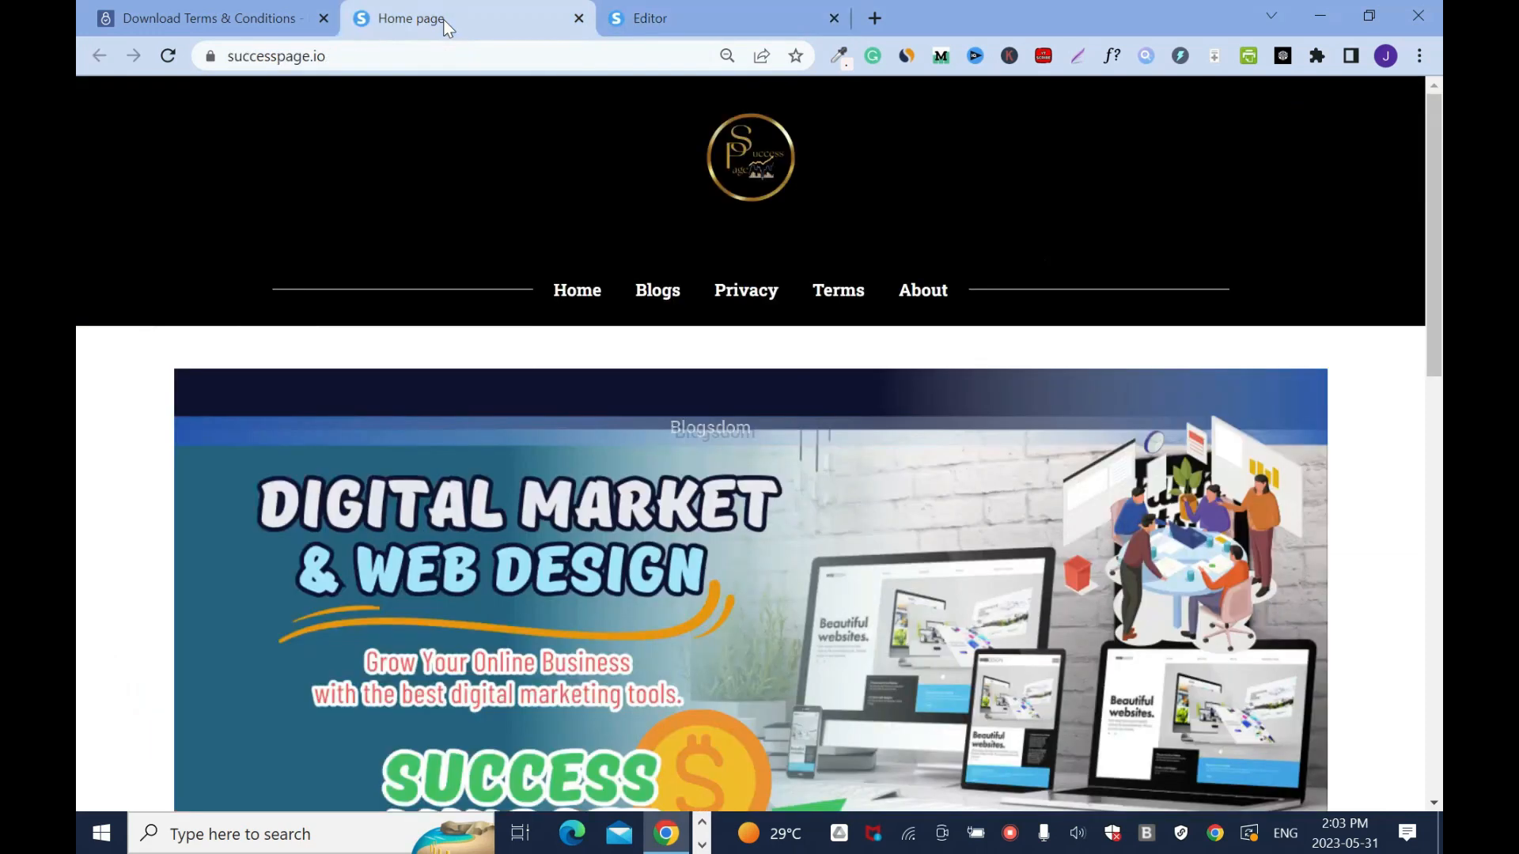
left_click(167, 55)
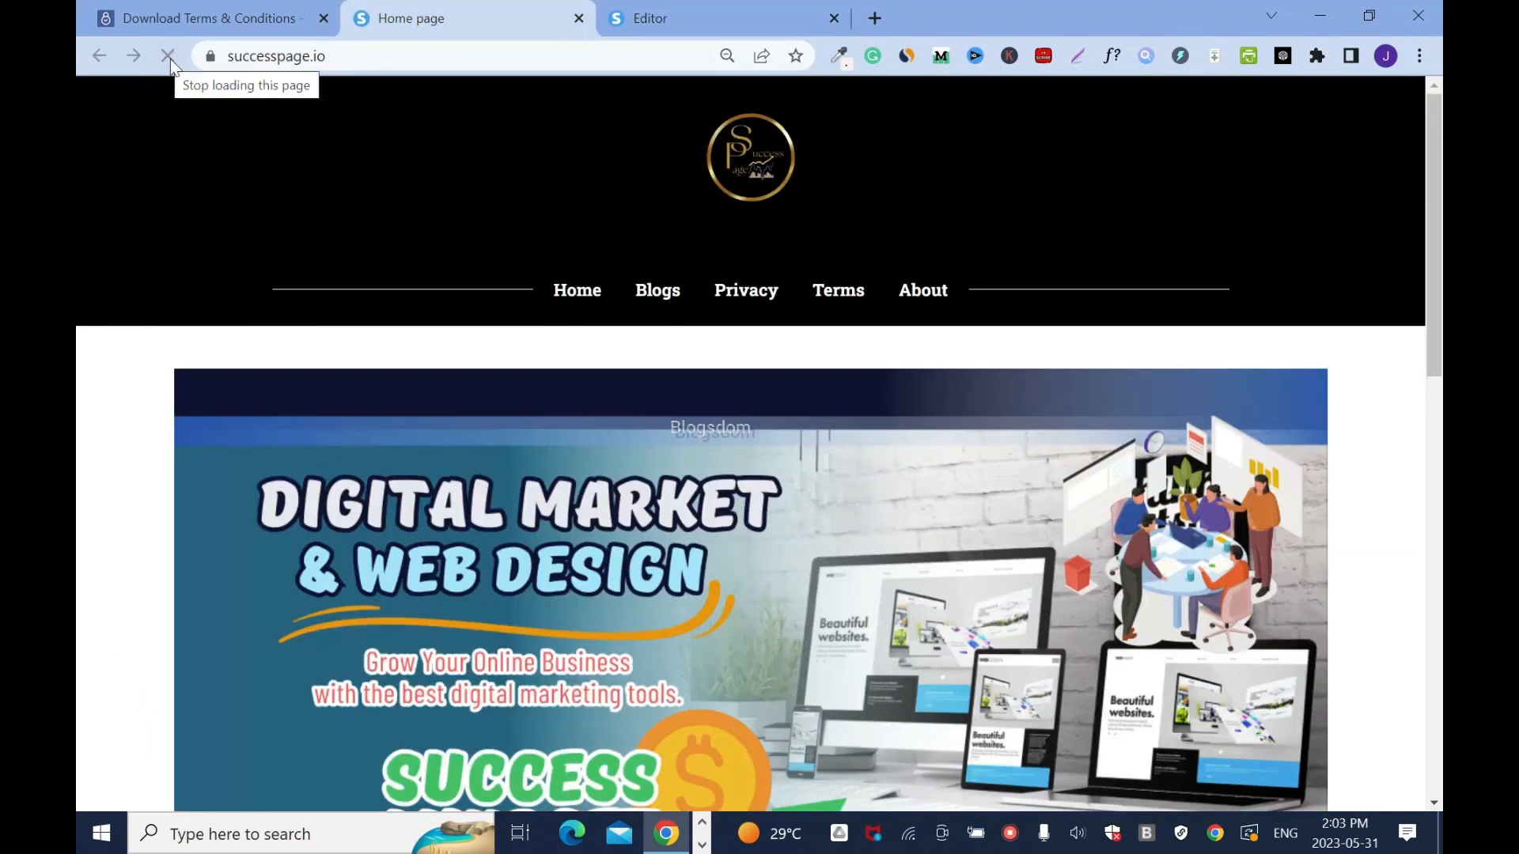
right_click(158, 259)
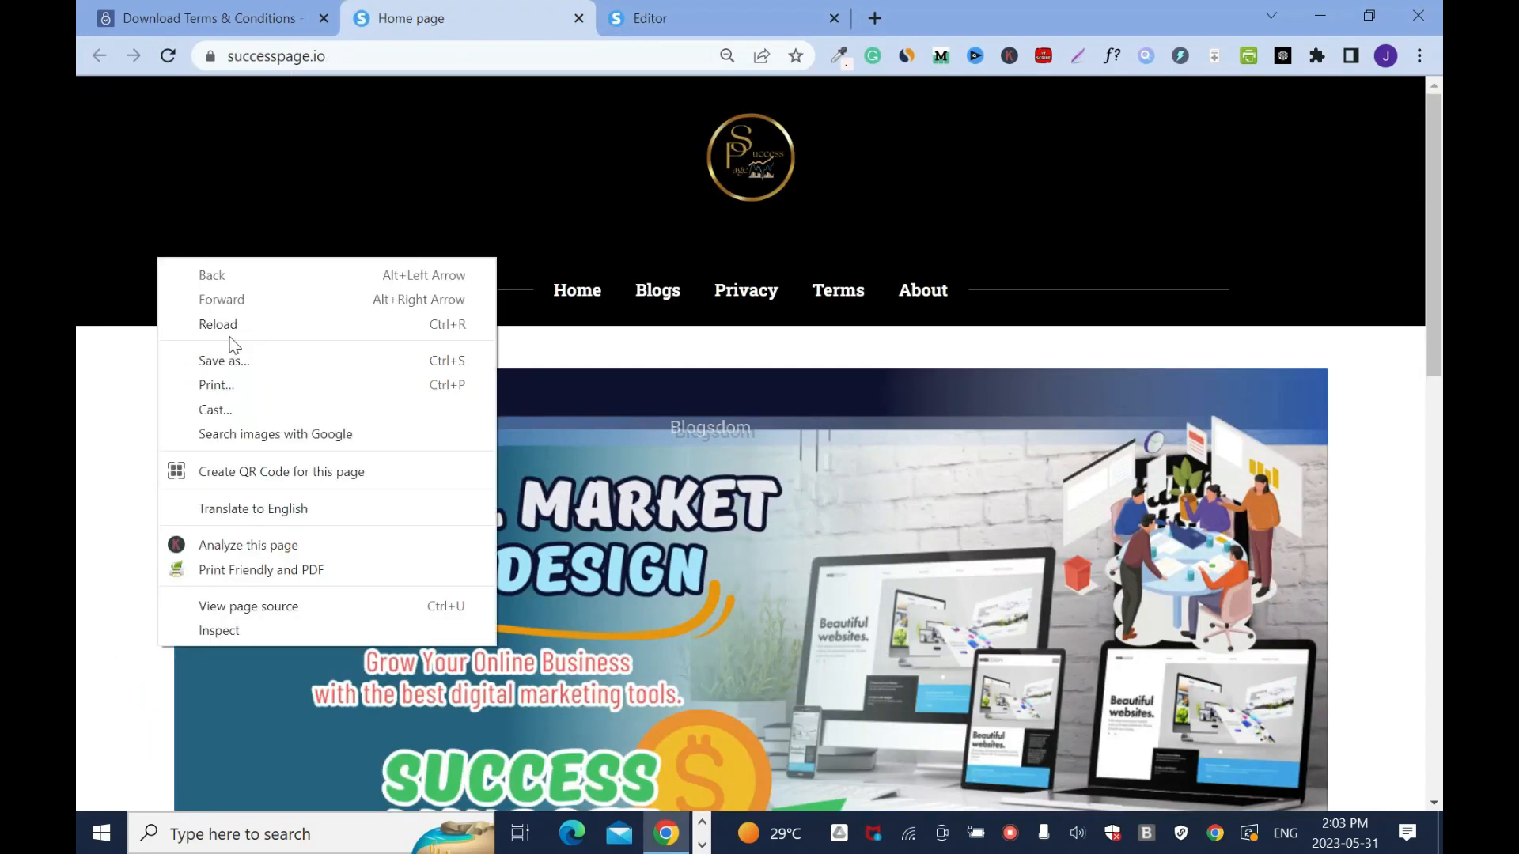
left_click(231, 324)
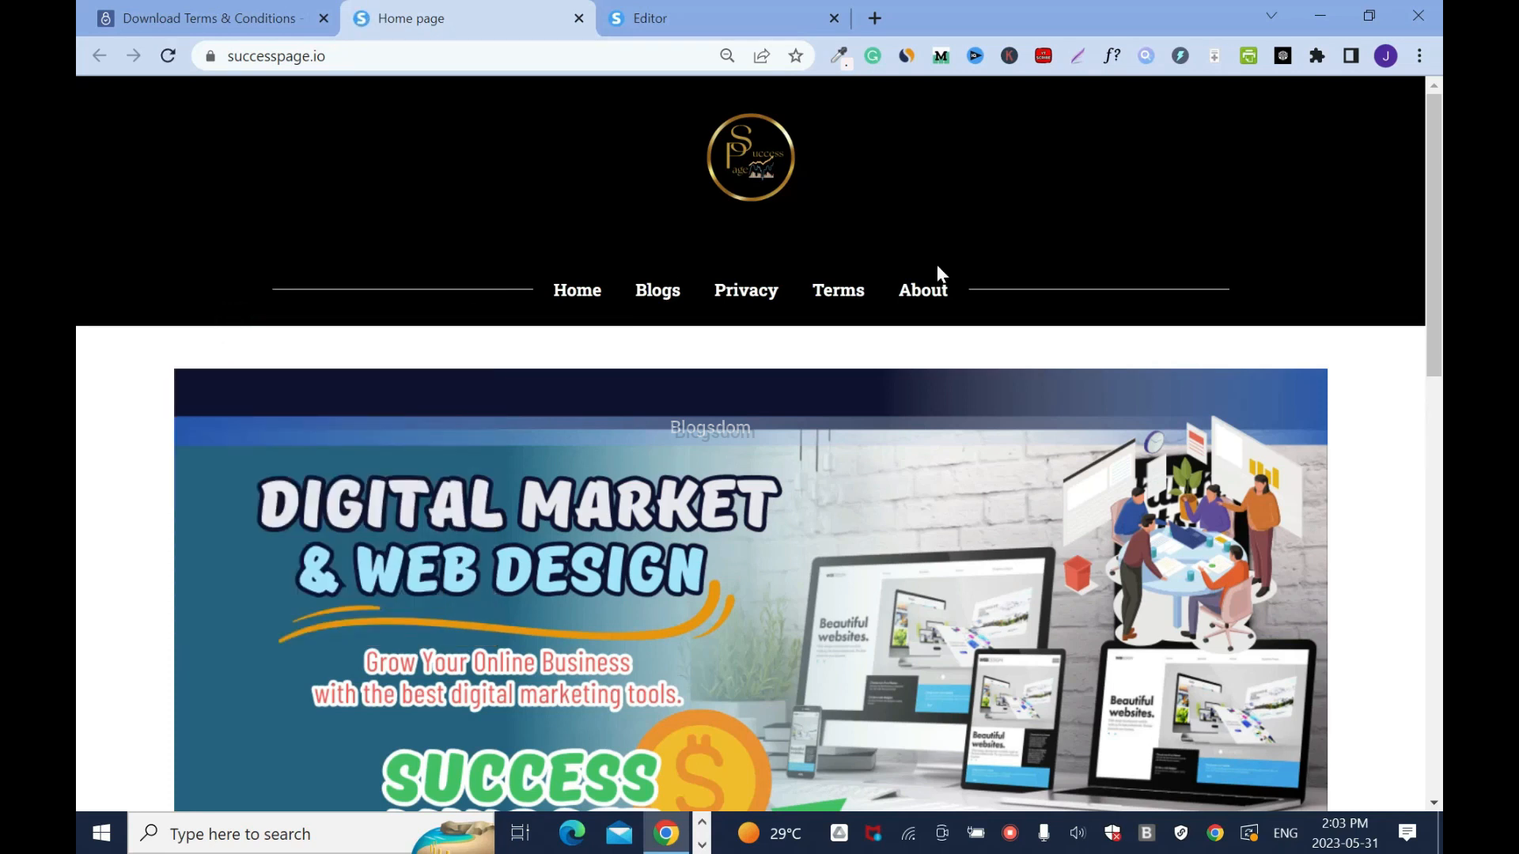
left_click(849, 293)
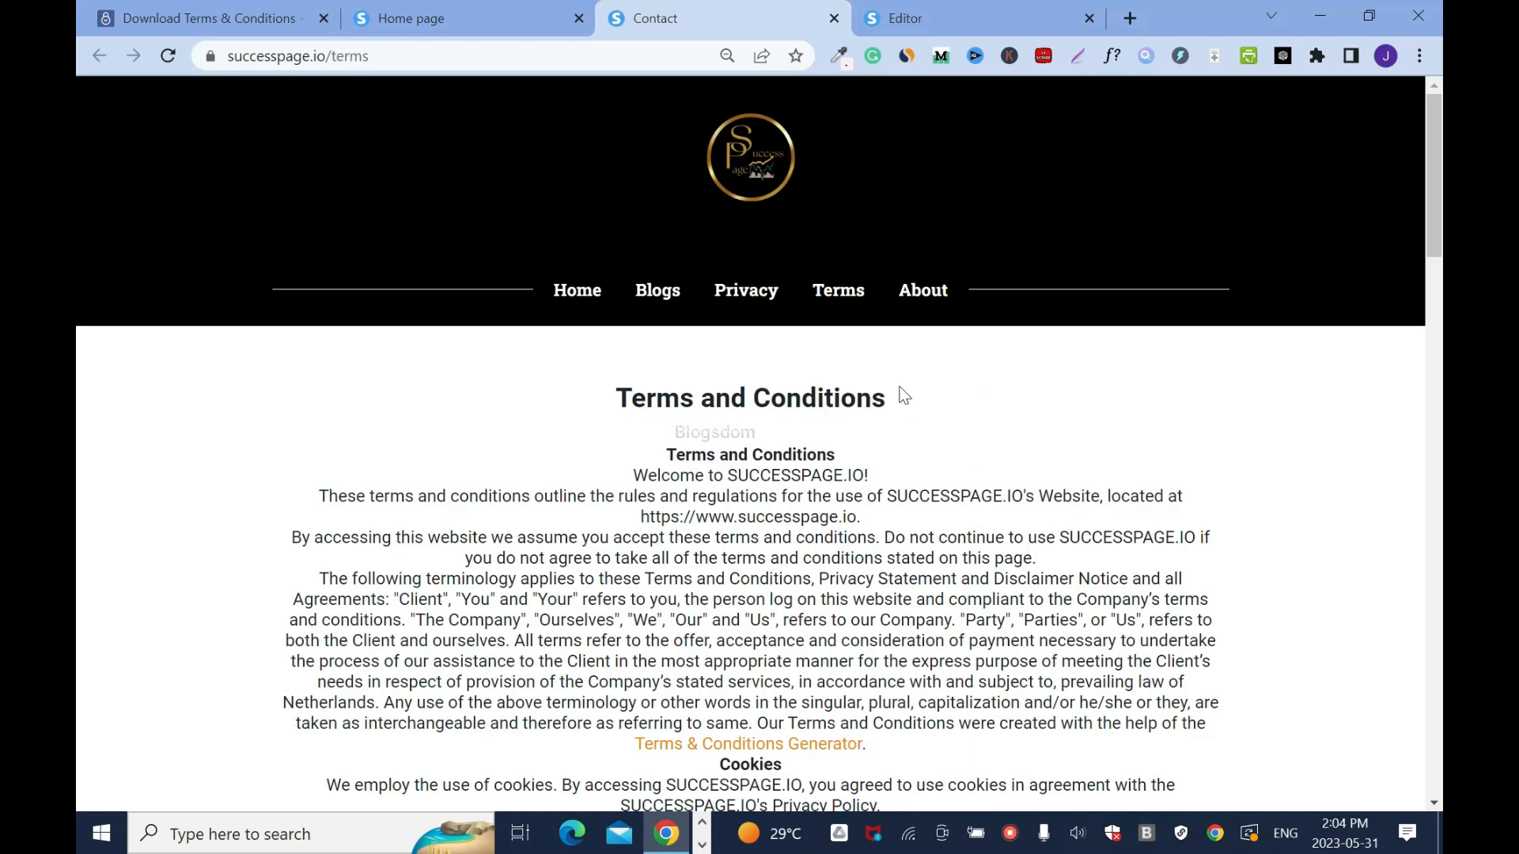
Step: Open the live site's Home page and look through it from the header to the footer
left_click(592, 295)
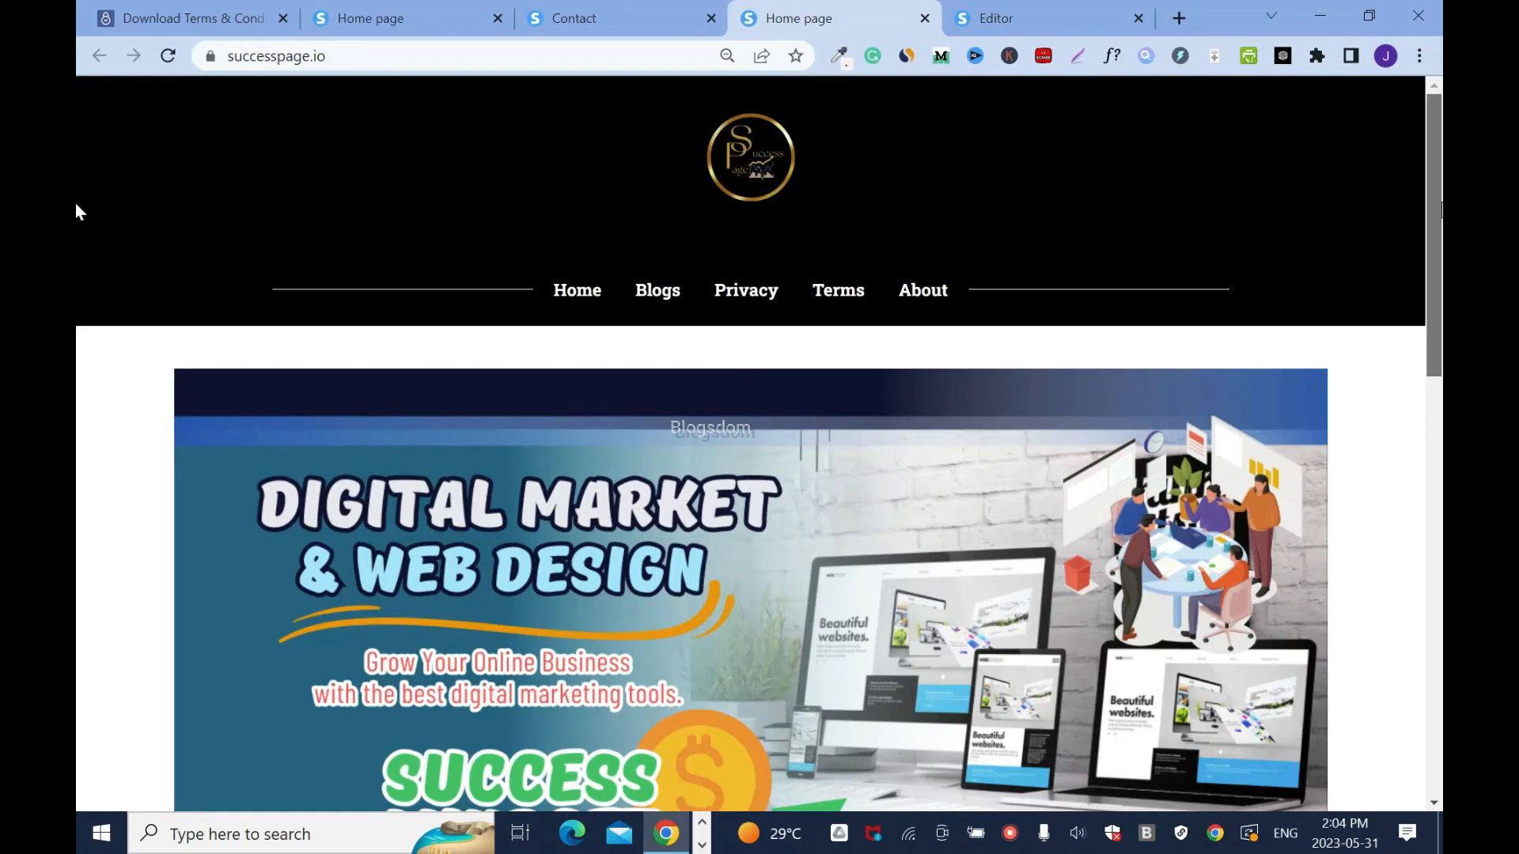
scroll(79, 352, "down", 5)
scroll(79, 352, "down", 10)
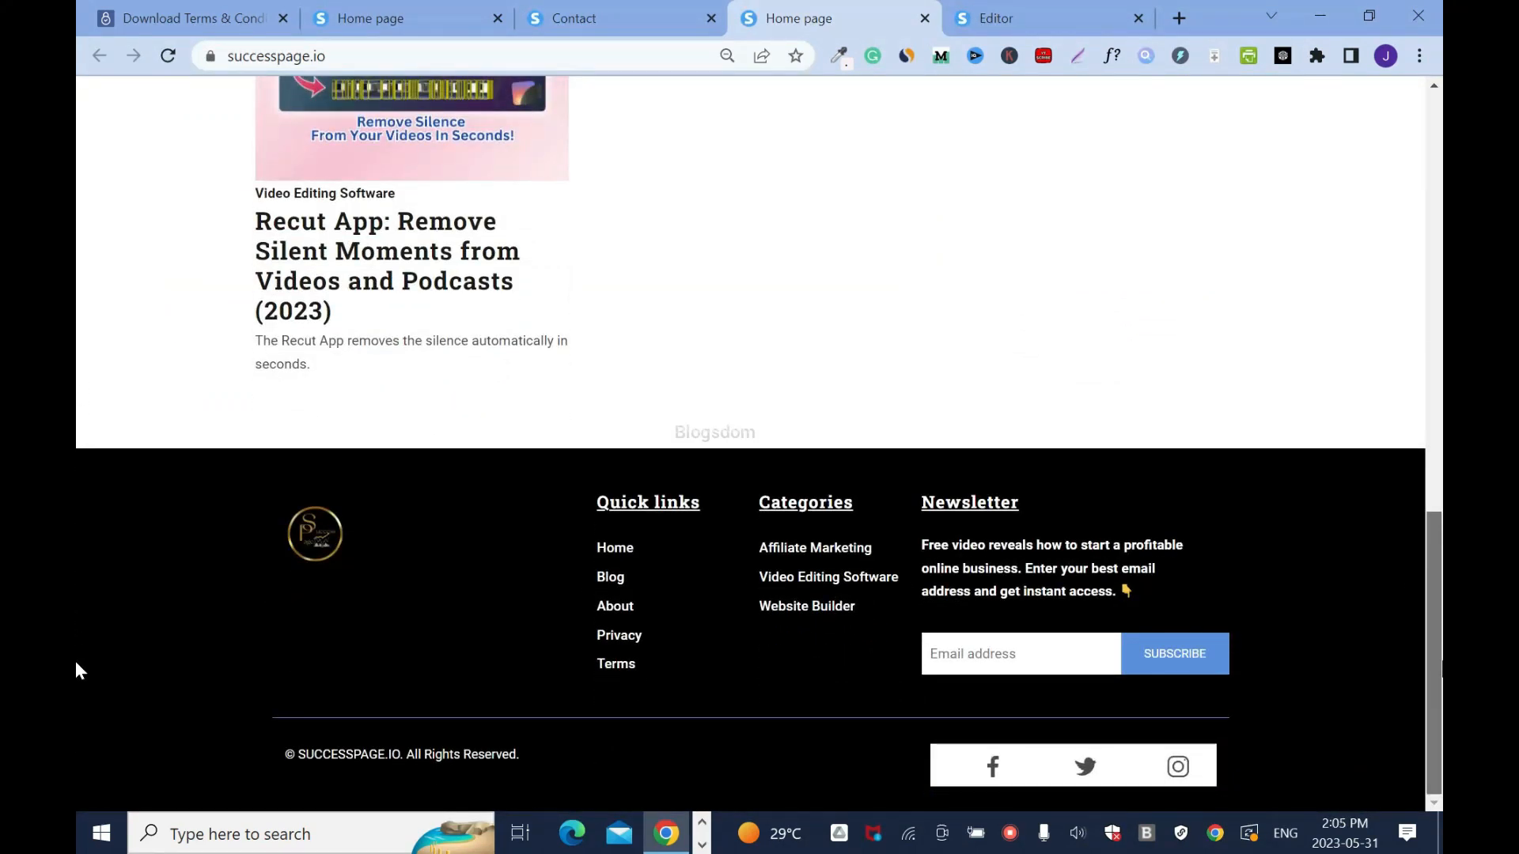
scroll(74, 628, "up", 5)
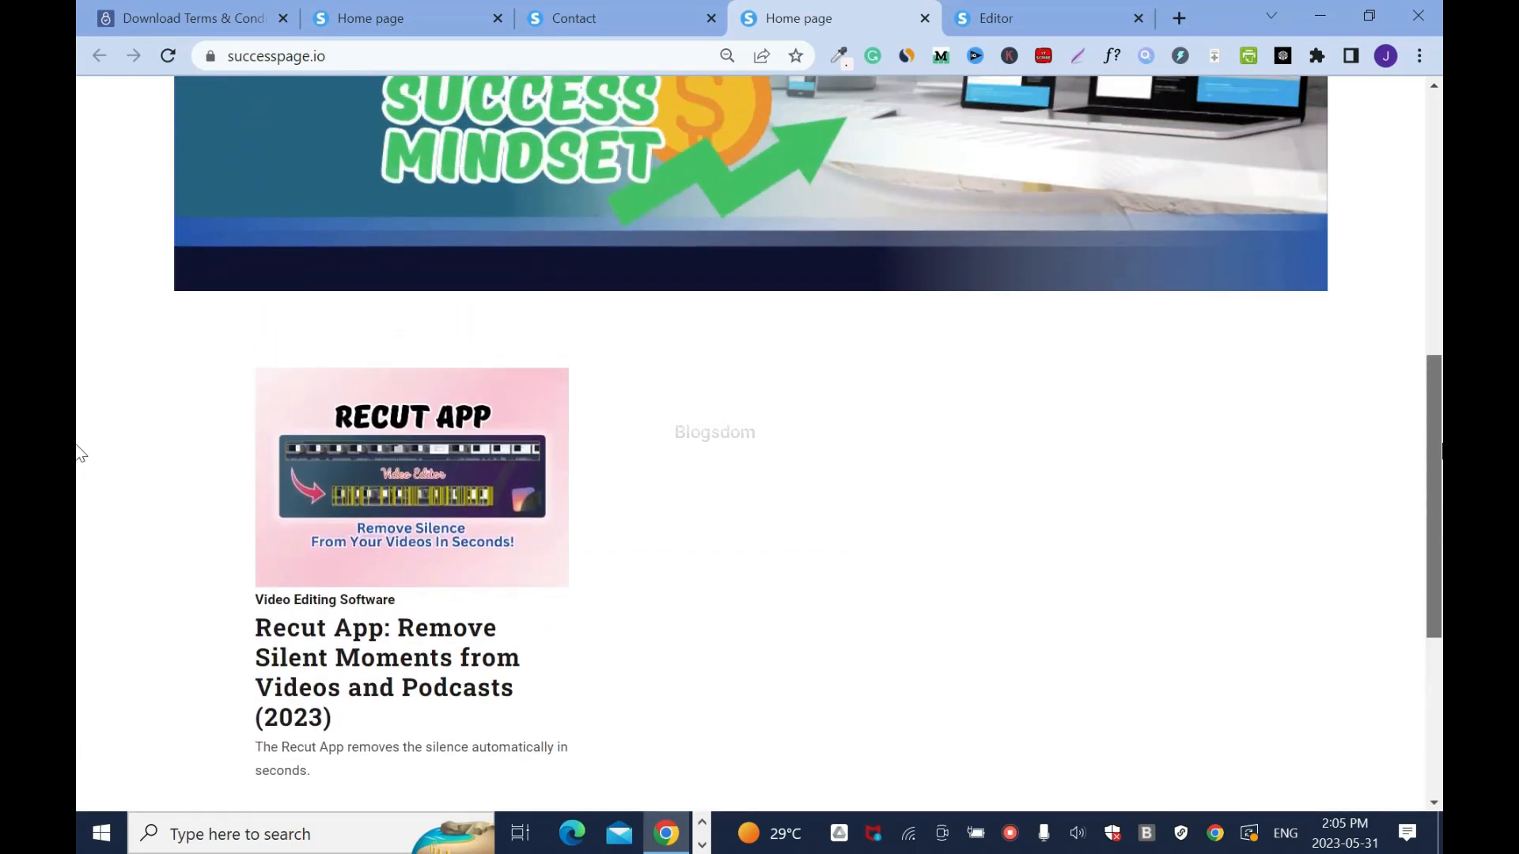
scroll(79, 453, "up", 8)
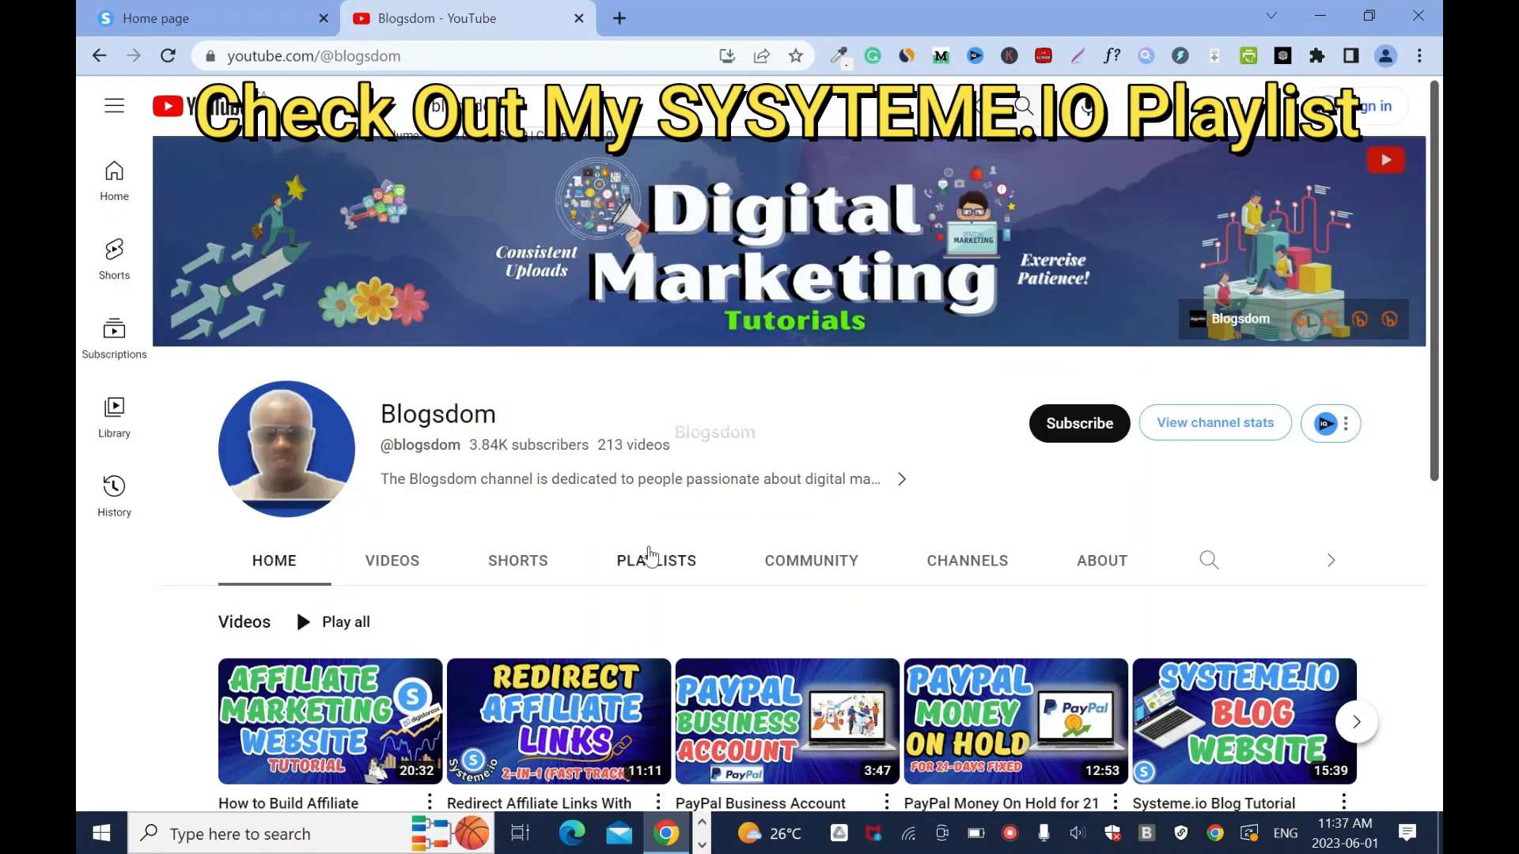
Step: Find the Systeme.io Tutorials playlist among the Blogsdom YouTube channel's playlists and open the full playlist
left_click(656, 563)
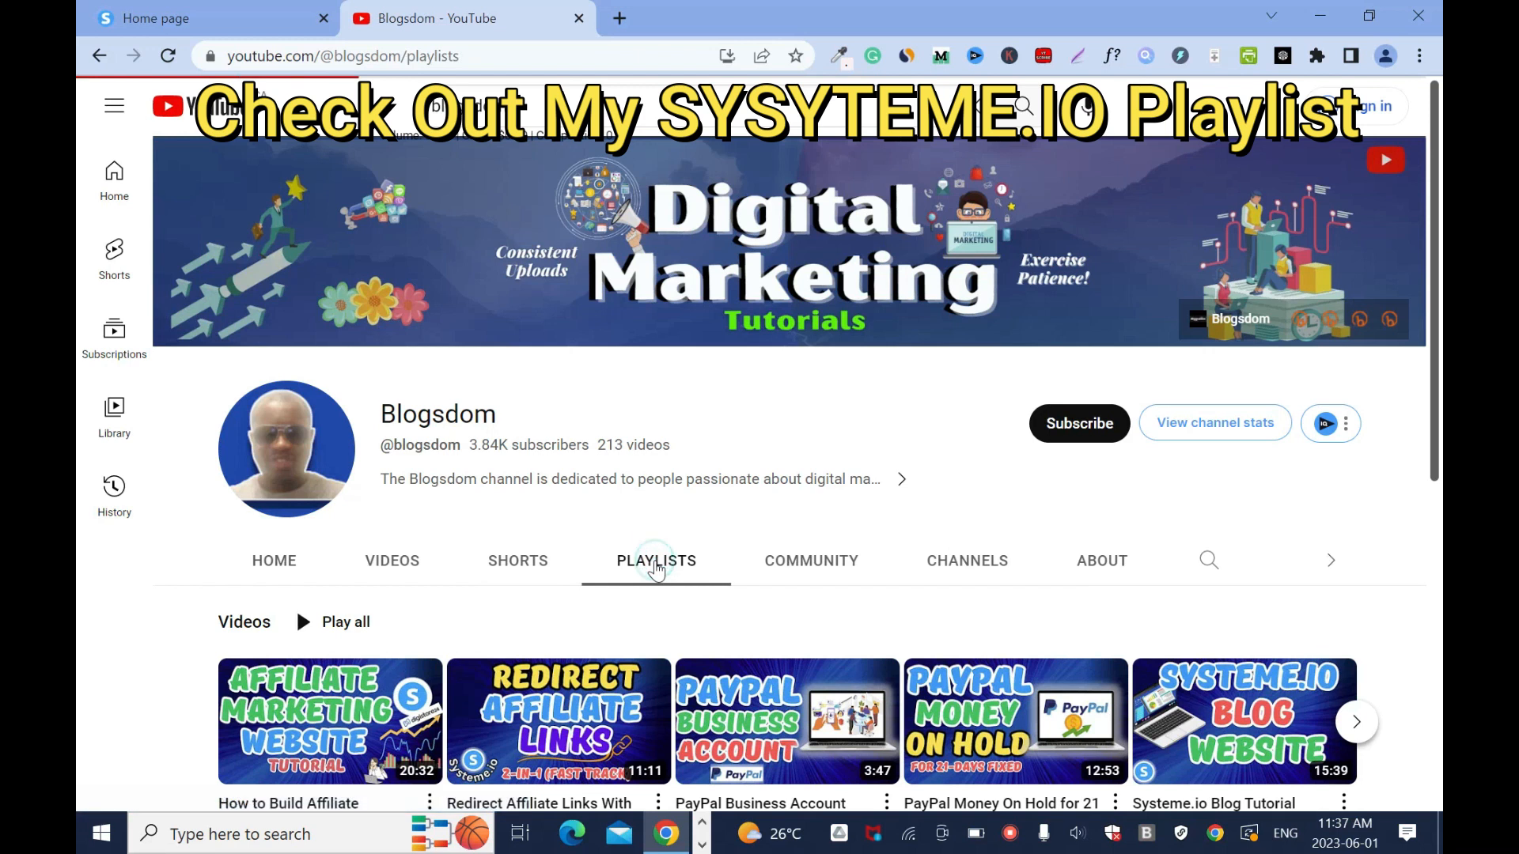
scroll(79, 277, "down", 4)
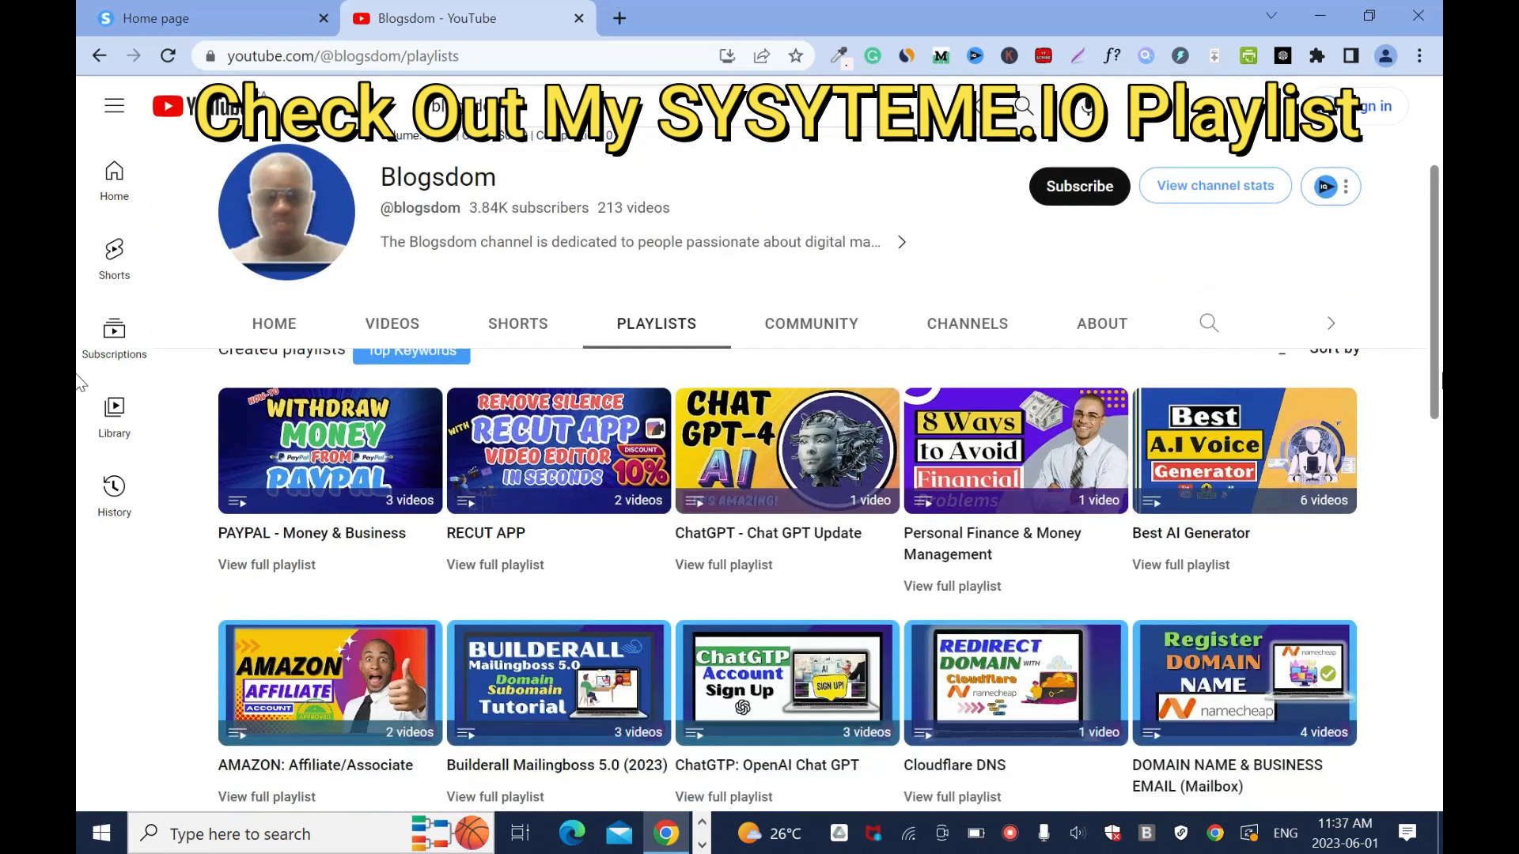
scroll(79, 285, "down", 7)
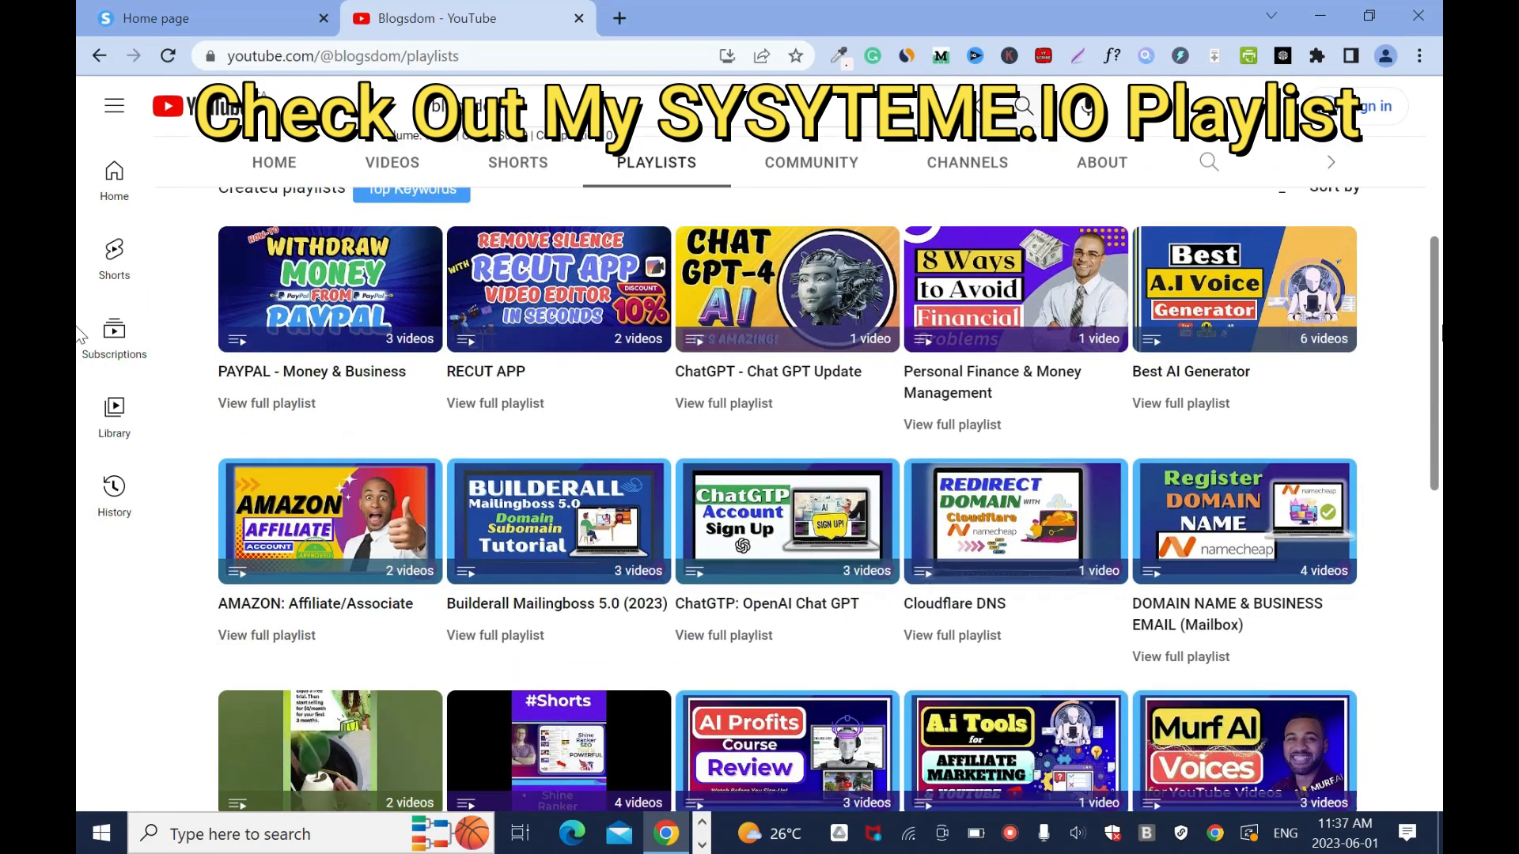
scroll(79, 485, "down", 5)
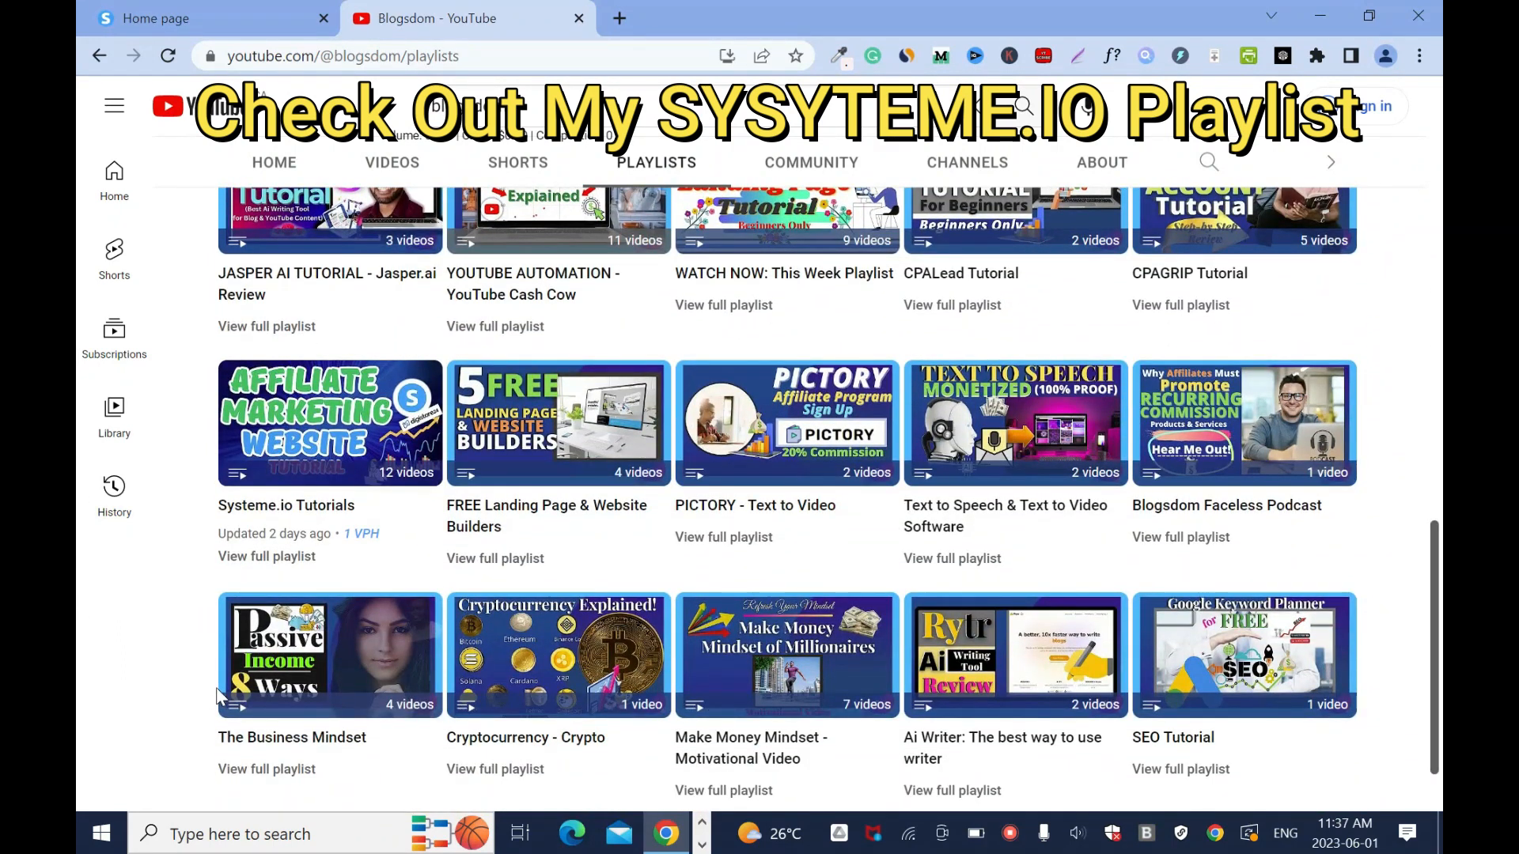
left_click(279, 558)
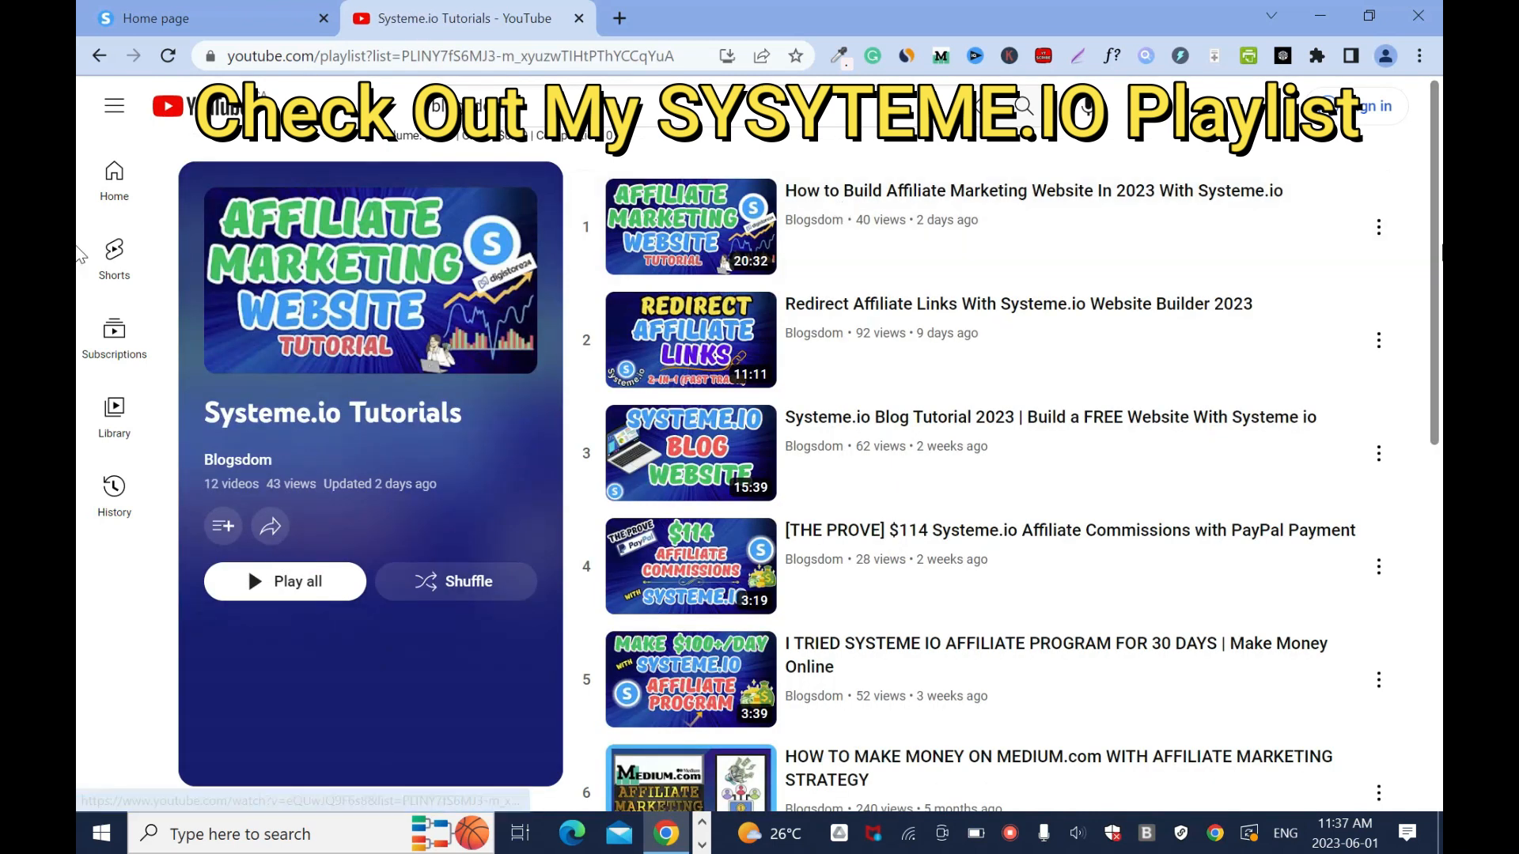
Step: Look through the videos listed in the Systeme.io Tutorials playlist
scroll(79, 364, "down", 3)
scroll(79, 372, "down", 6)
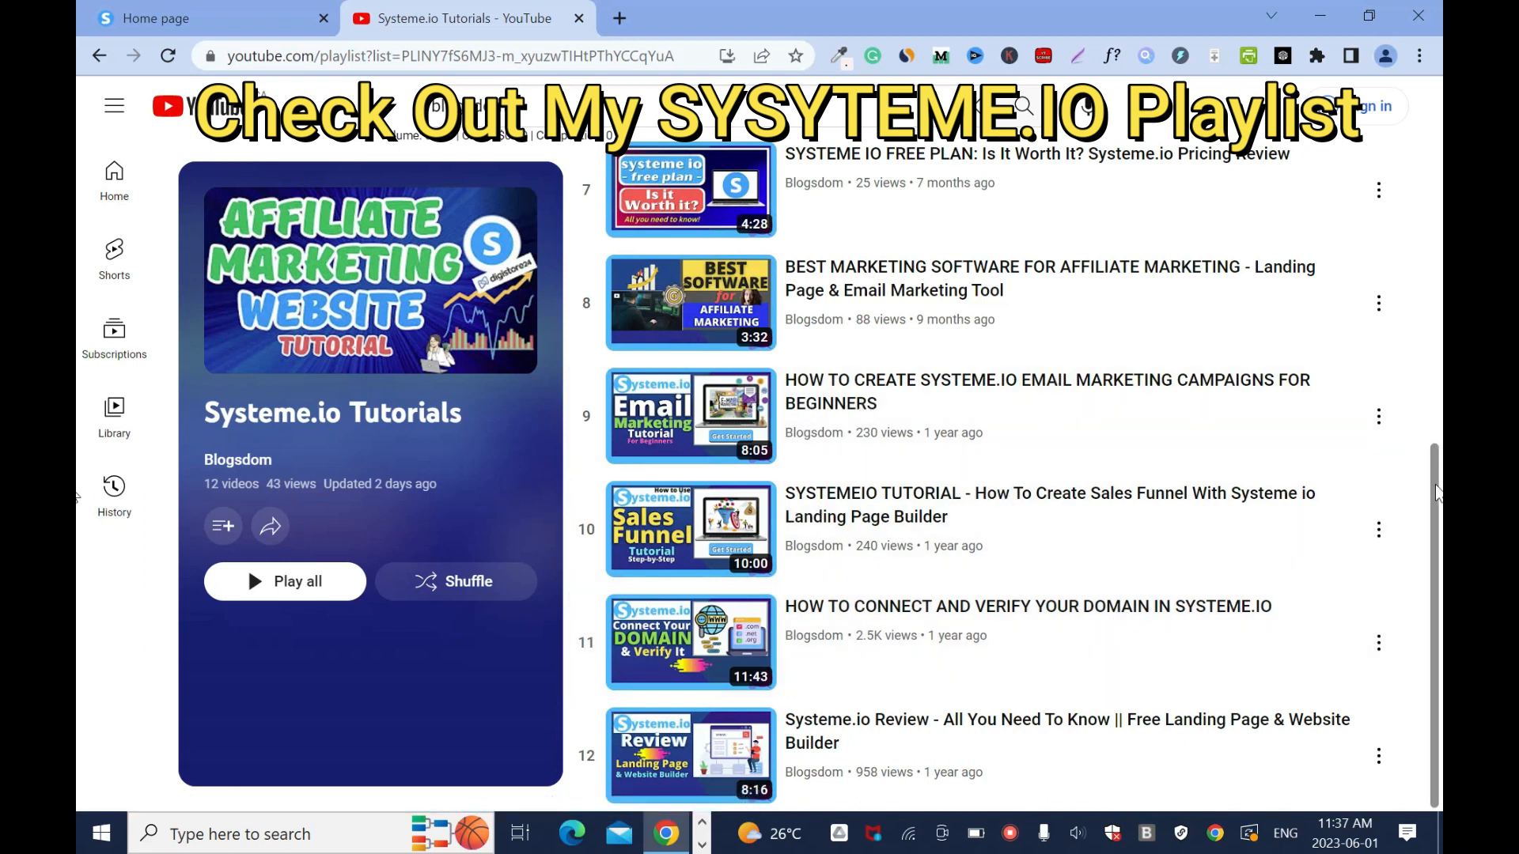
left_click_drag(1438, 479, 1440, 383)
scroll(79, 386, "up", 4)
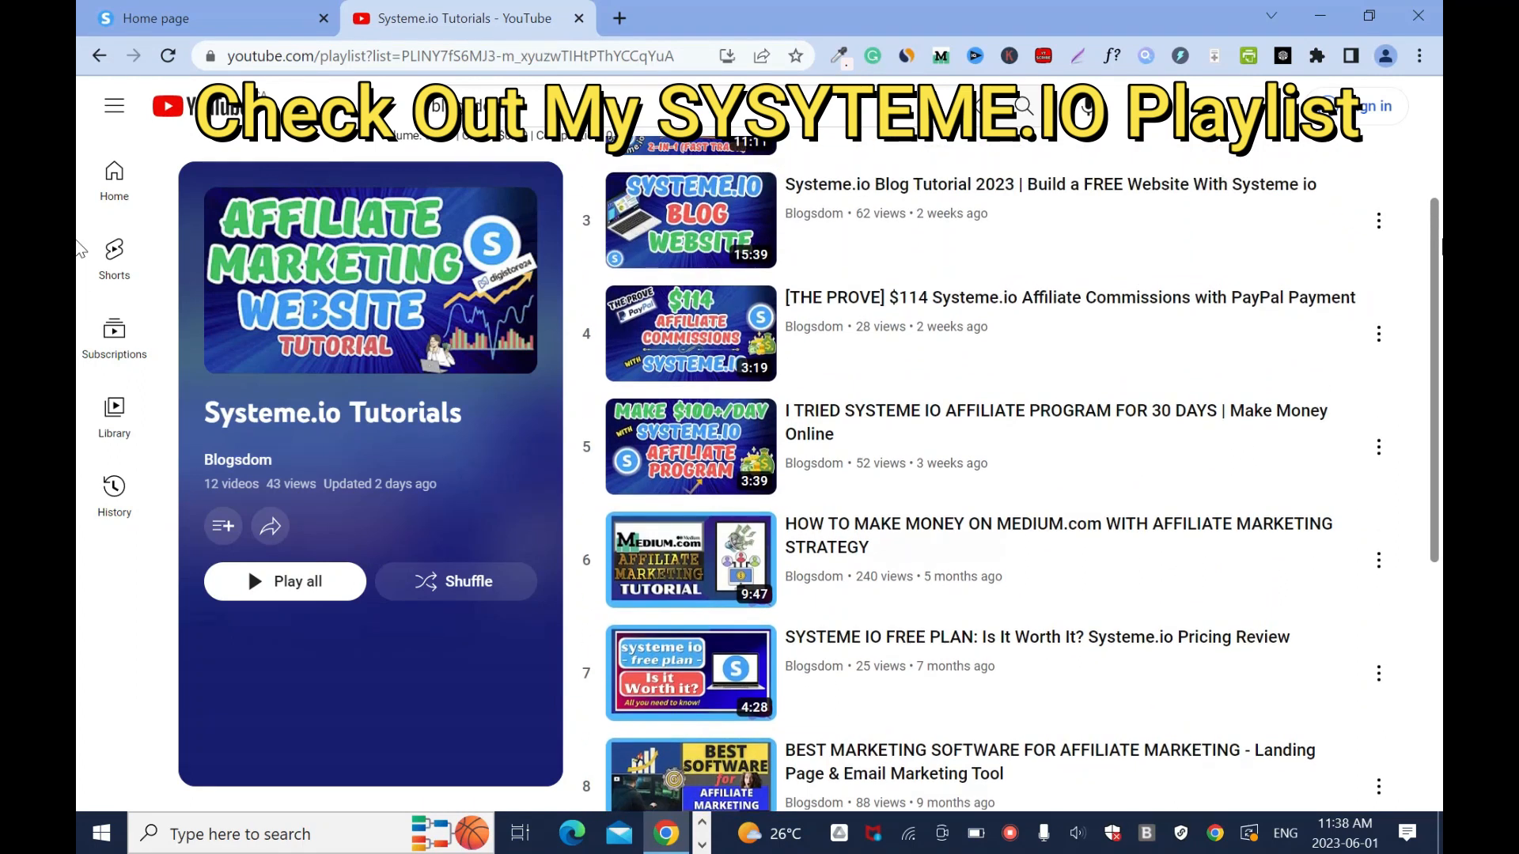
left_click_drag(1434, 320, 1431, 203)
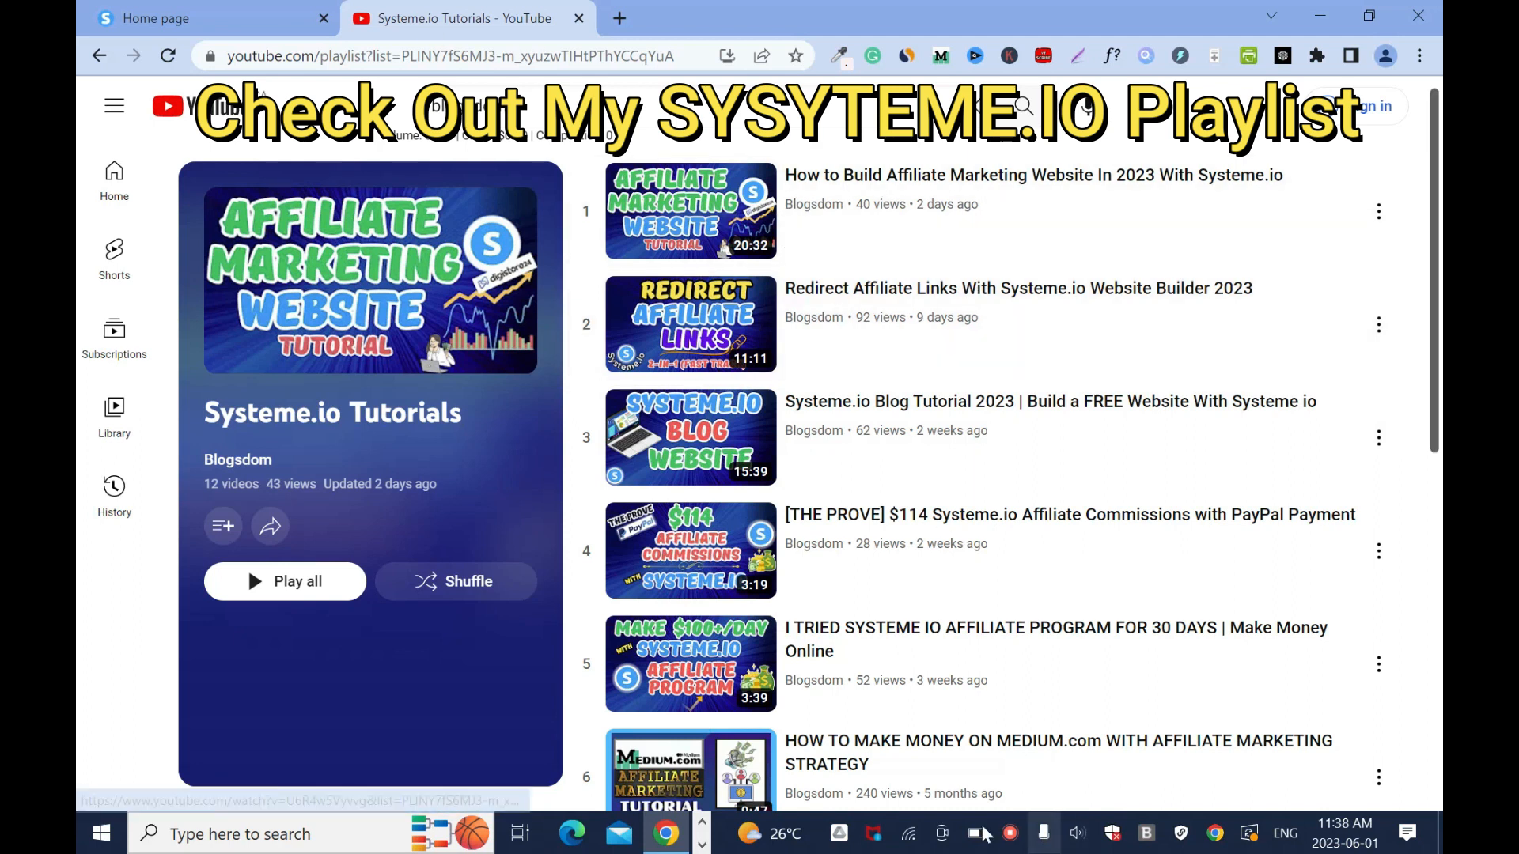
right_click(1010, 837)
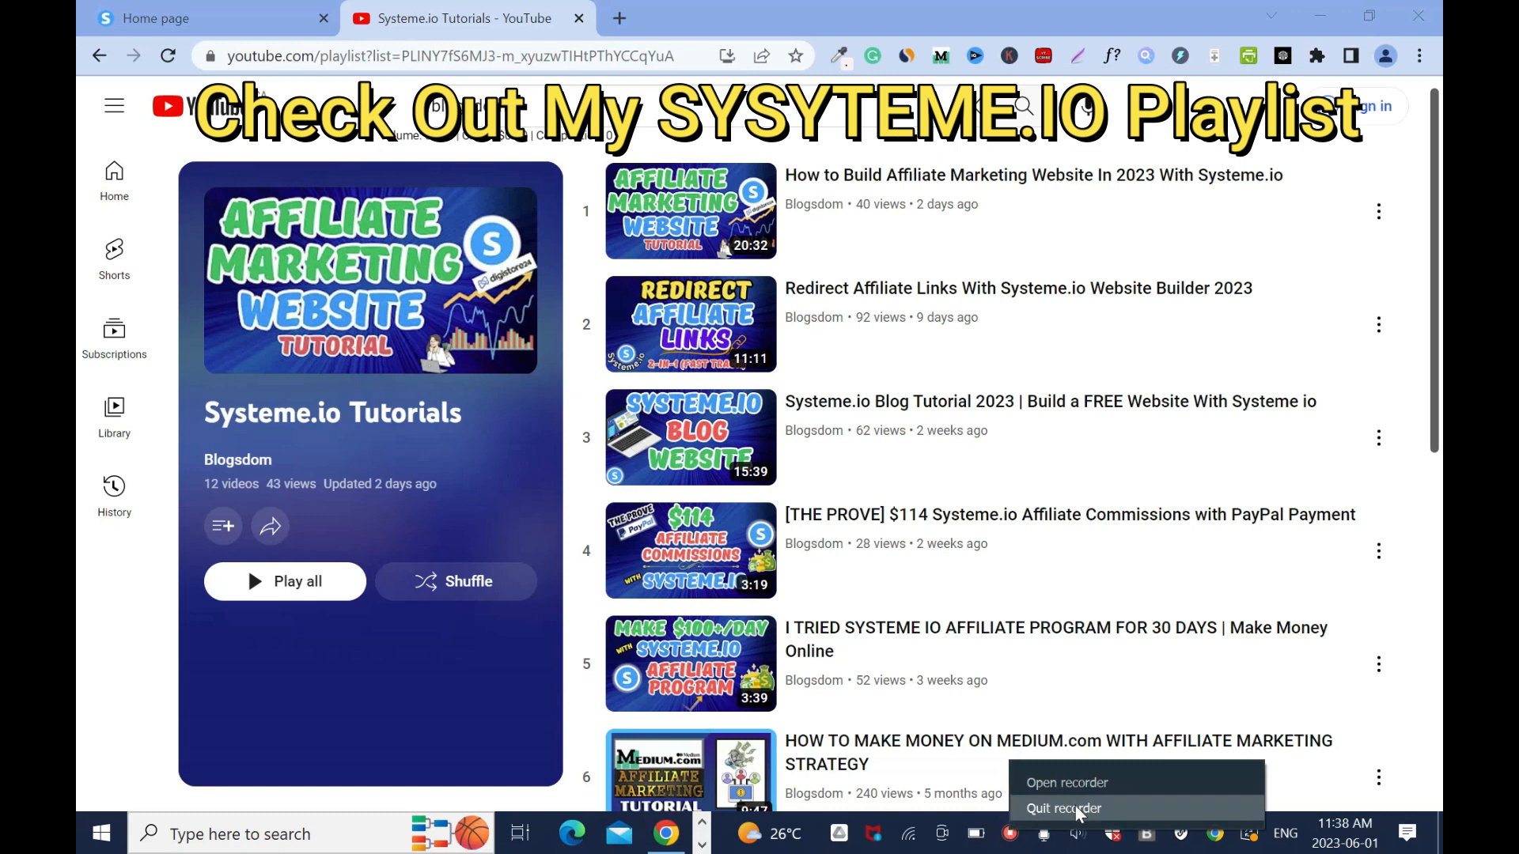